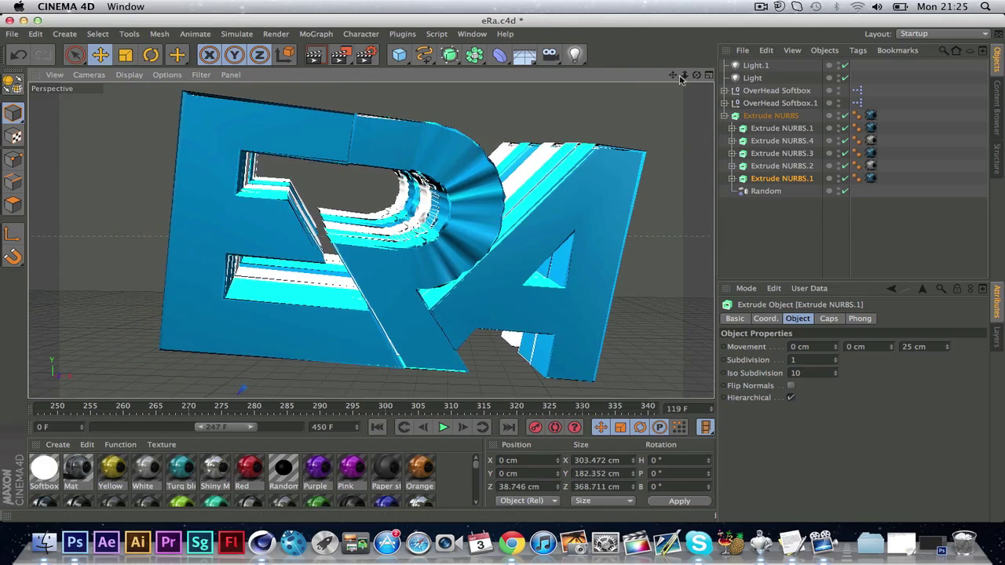
mouse_move(685, 76)
mouse_down()
mouse_move(658, 76)
mouse_move(690, 76)
mouse_up()
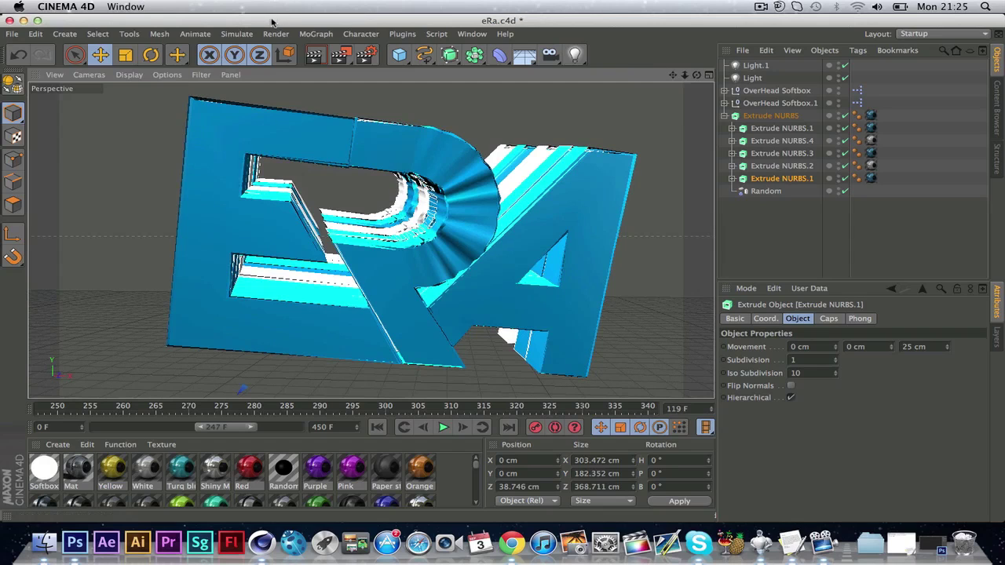
drag(272, 22, 299, 22)
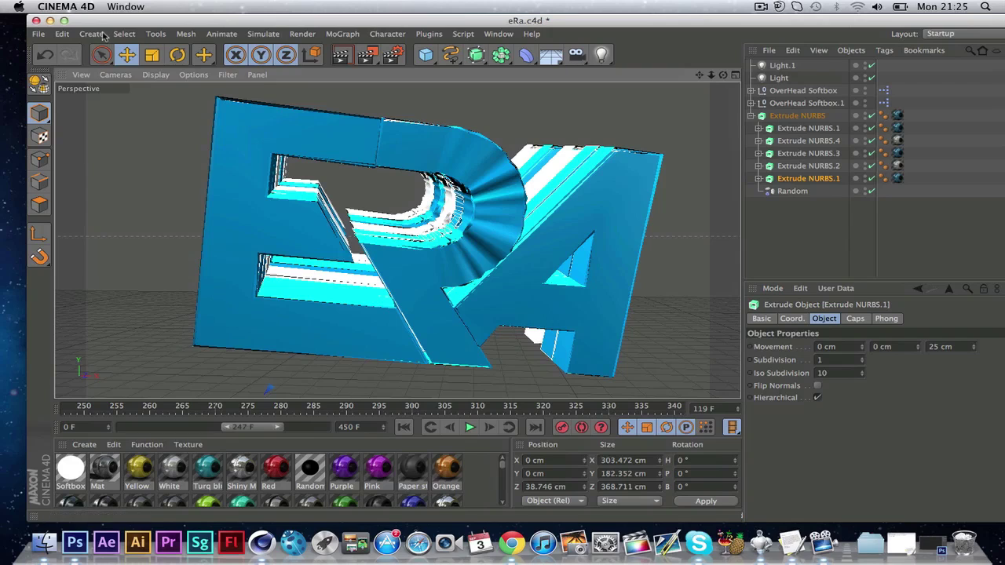
drag(99, 25, 102, 57)
click(67, 52)
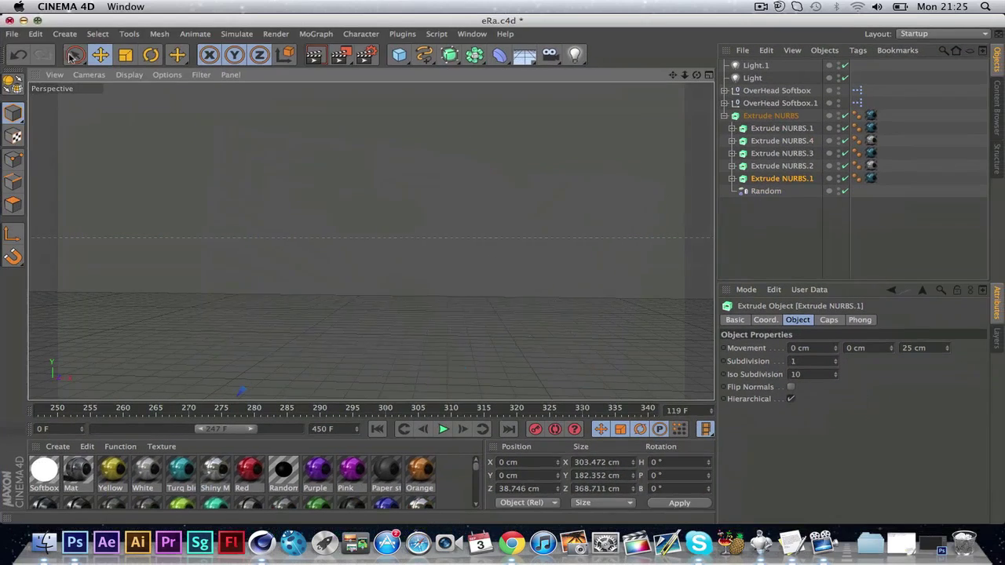
Check the Mac's processor and memory specifications in the system information window and close it.
click(19, 7)
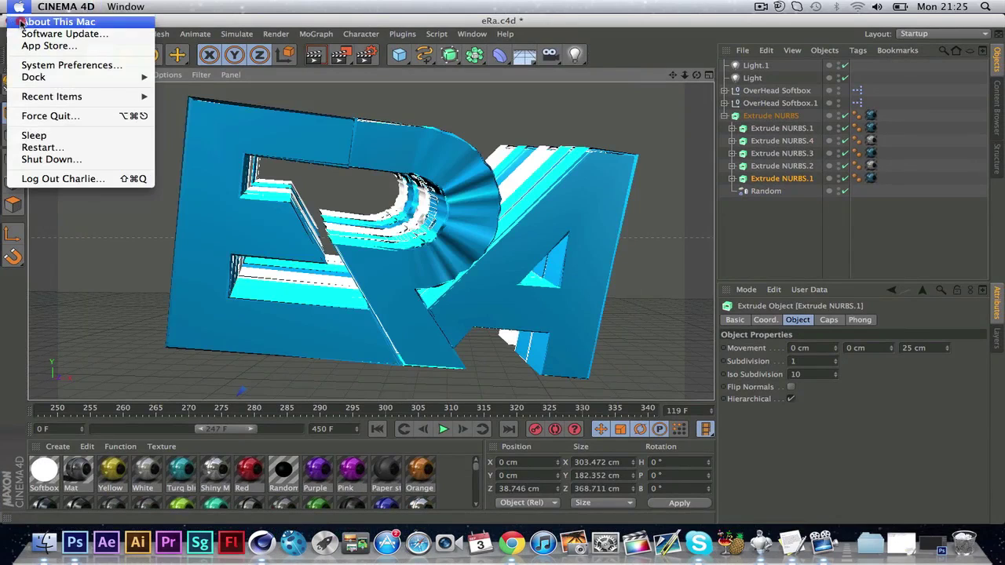
click(47, 22)
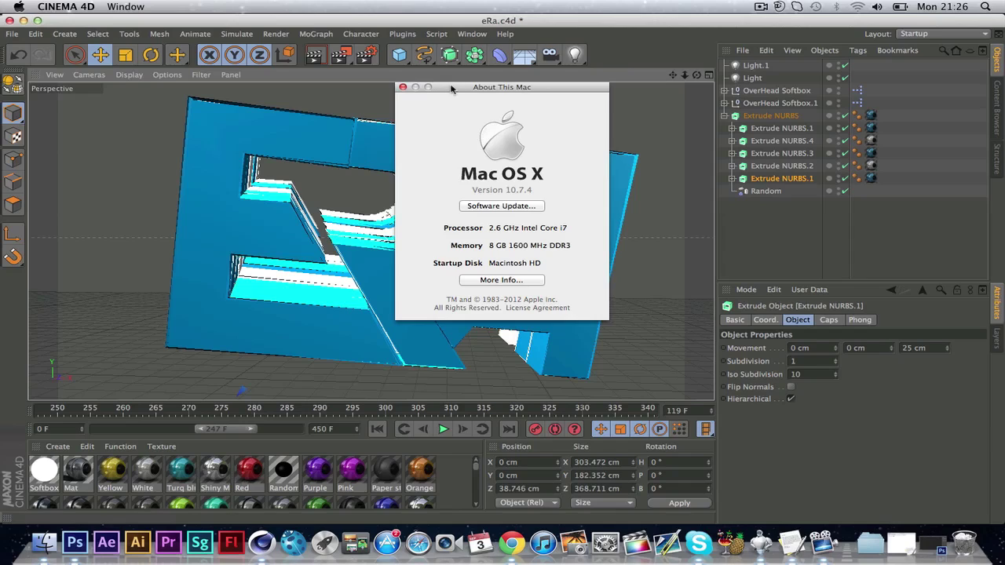
mouse_move(452, 87)
mouse_down()
mouse_move(458, 99)
mouse_move(446, 95)
mouse_up()
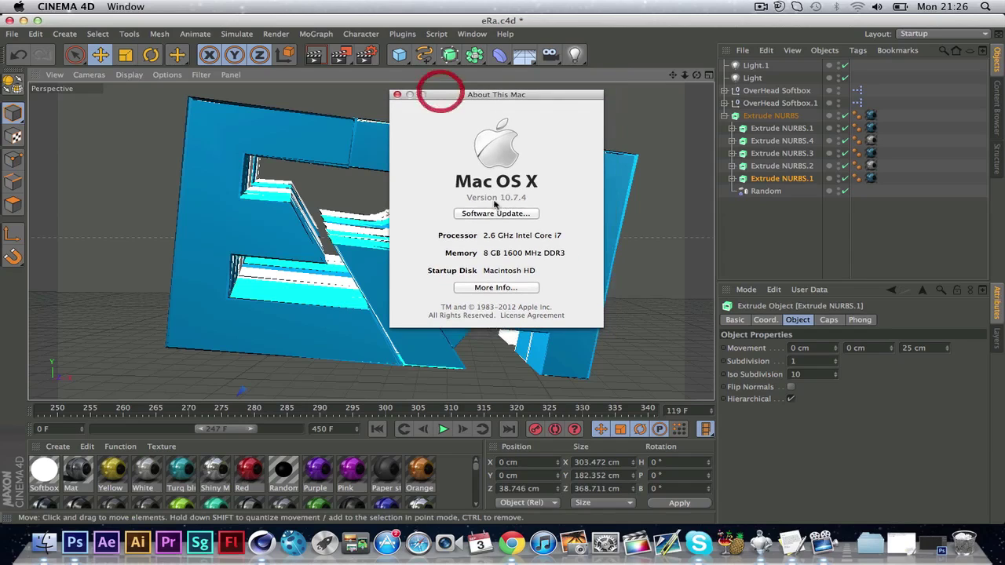
click(544, 233)
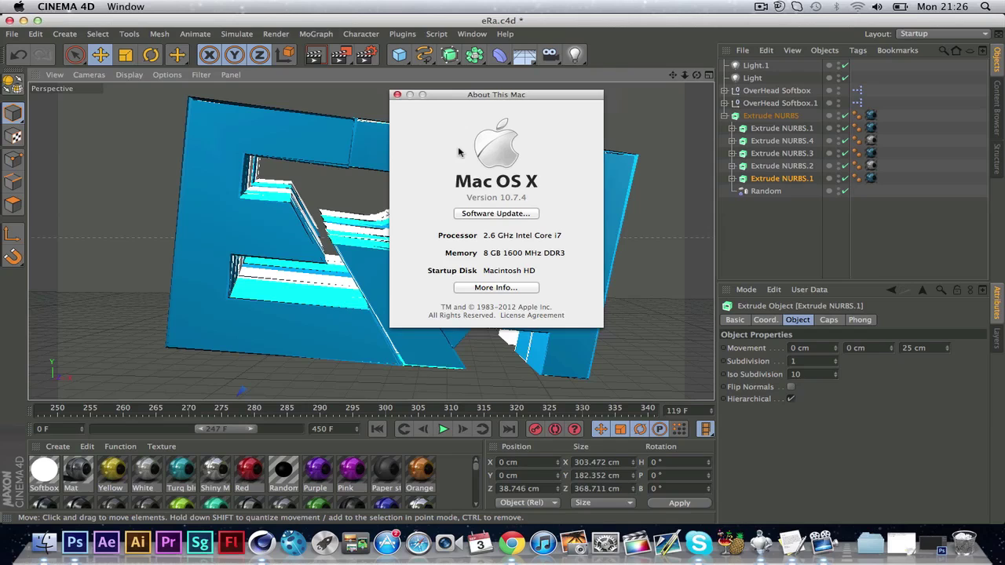
click(397, 94)
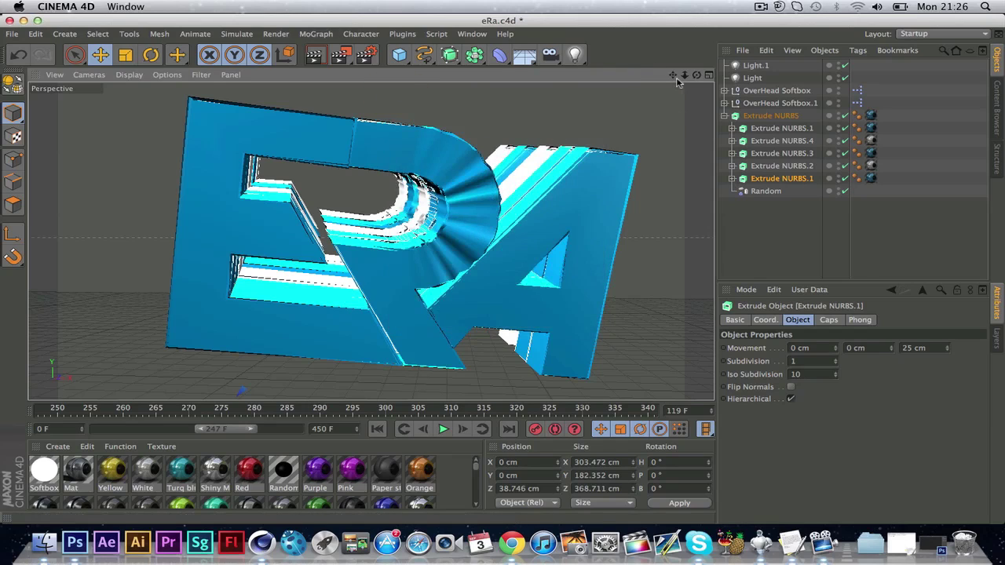
mouse_move(674, 76)
mouse_down()
mouse_move(642, 95)
mouse_move(656, 75)
mouse_move(688, 83)
mouse_up()
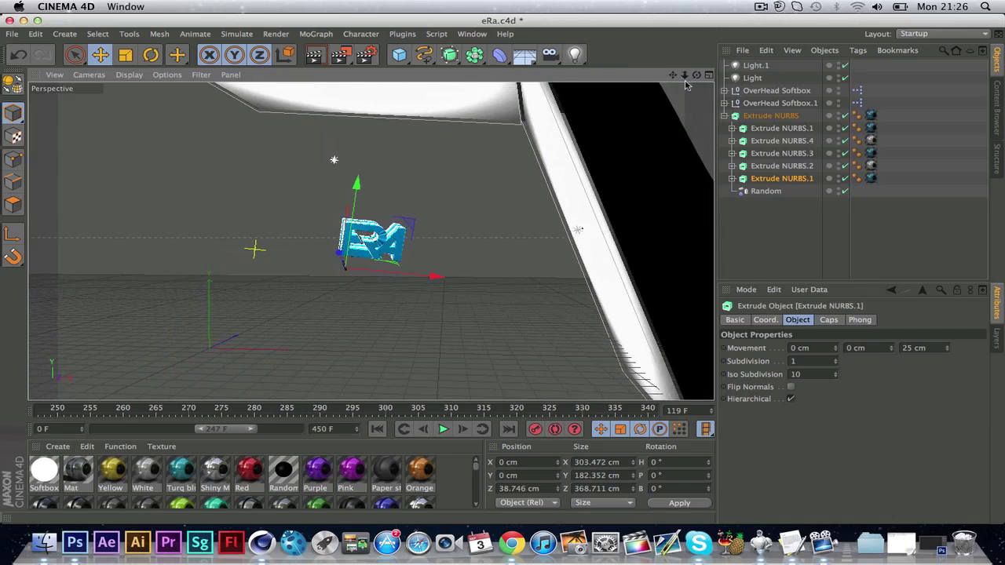
mouse_move(686, 76)
mouse_down()
mouse_move(718, 75)
mouse_move(600, 79)
mouse_move(680, 76)
mouse_up()
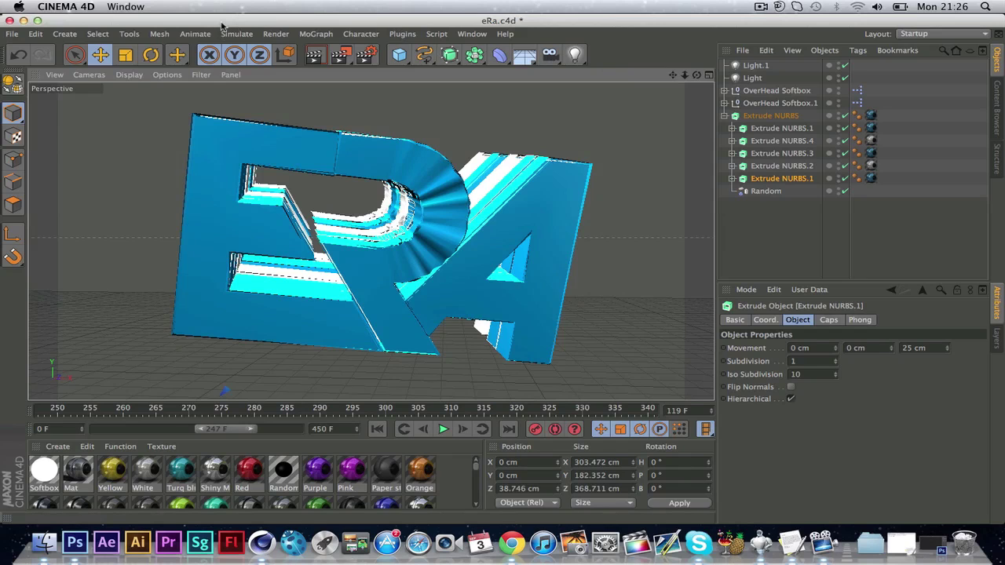
drag(222, 24, 380, 175)
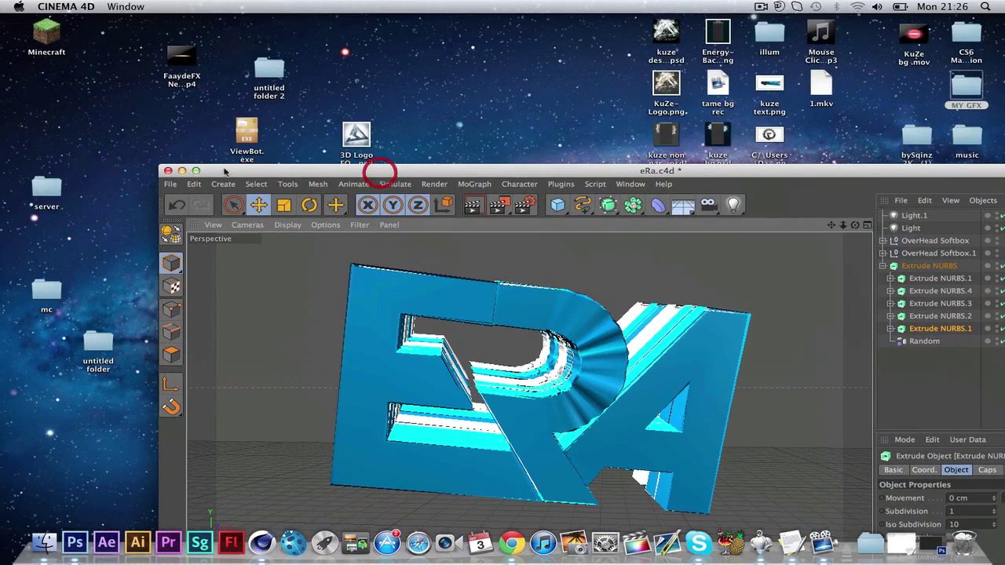
click(197, 171)
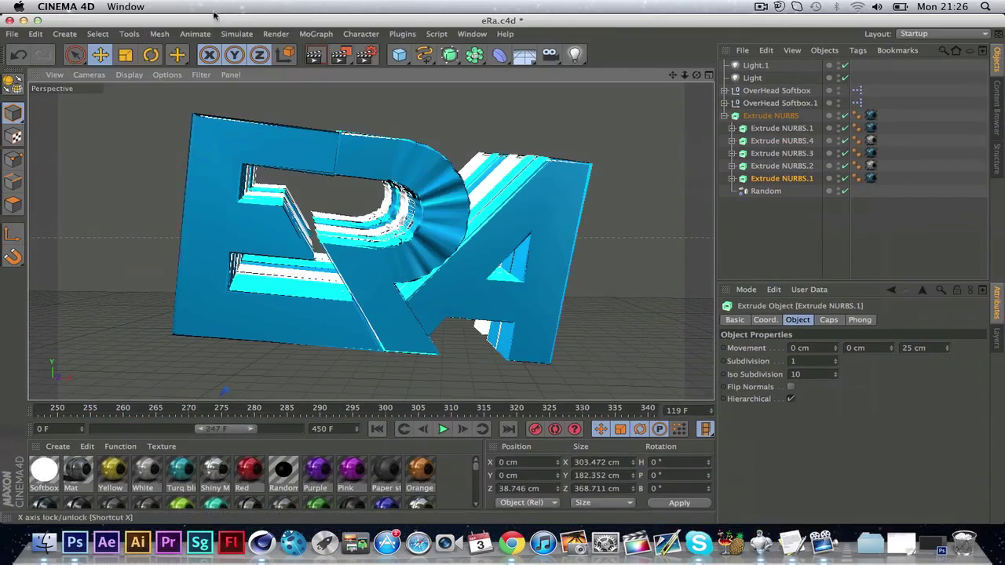
drag(46, 24, 154, 139)
click(146, 132)
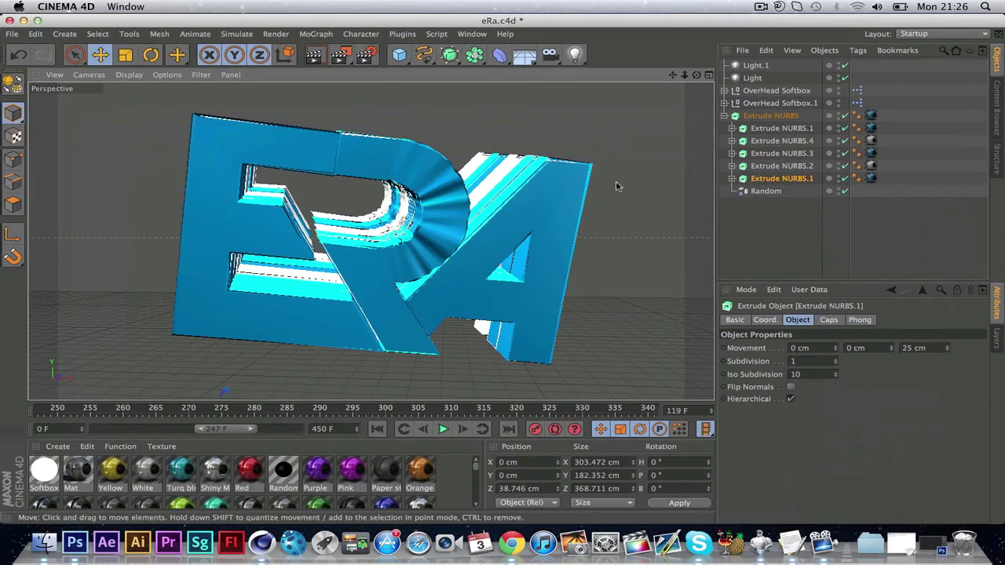
click(765, 259)
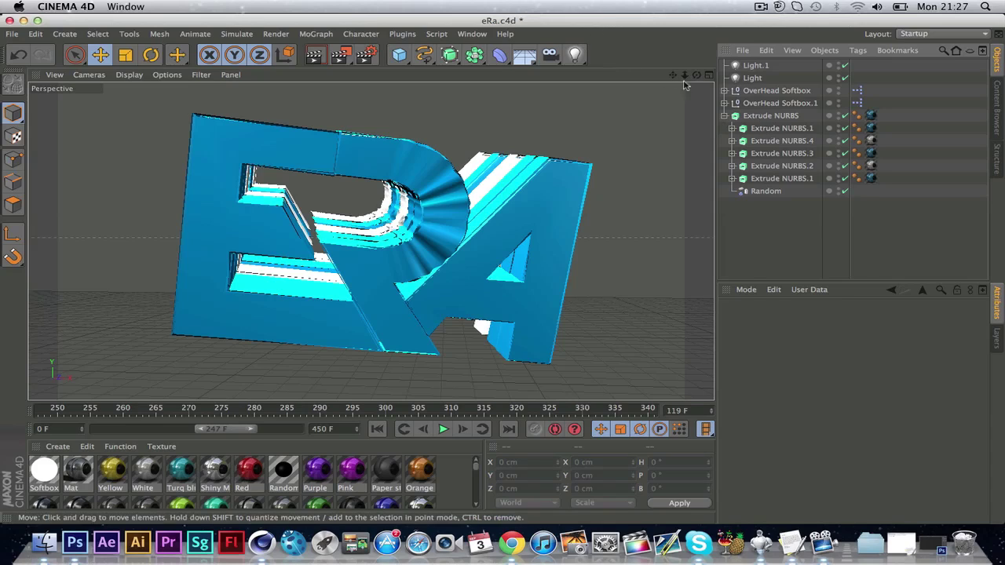
drag(684, 75, 519, 22)
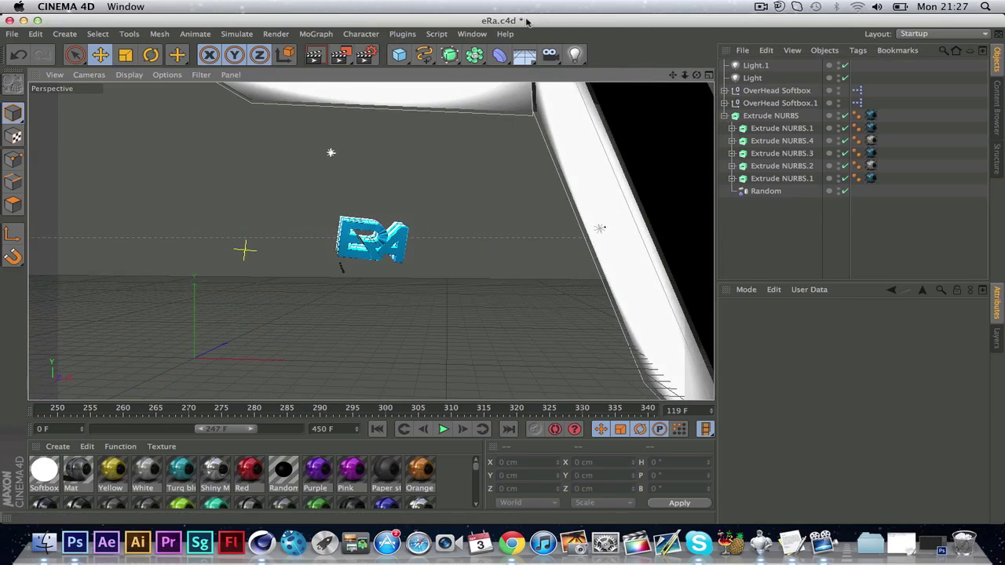
Toggle the Cel Renderer effect in the render settings and start a test render of the view.
click(372, 62)
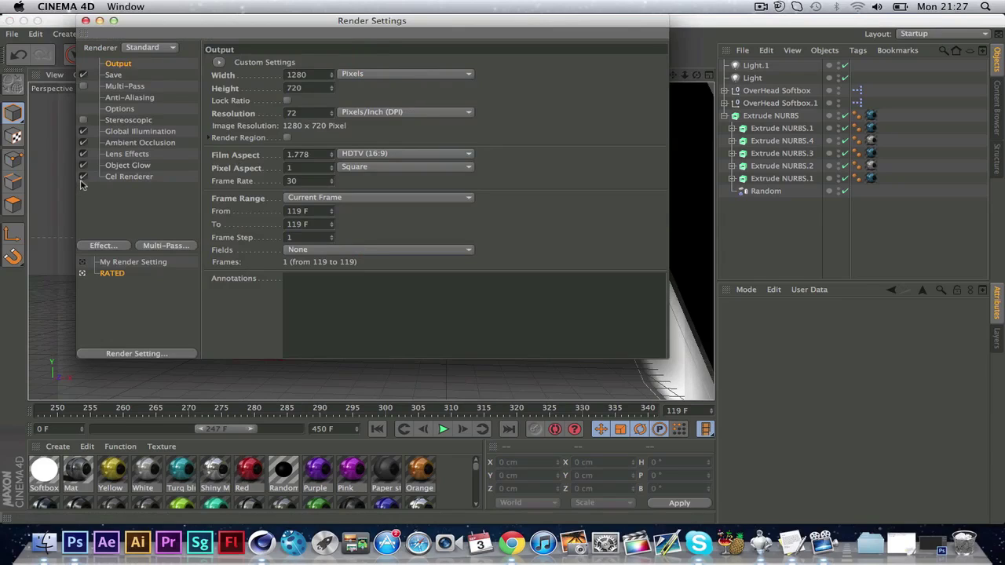
click(84, 177)
click(85, 21)
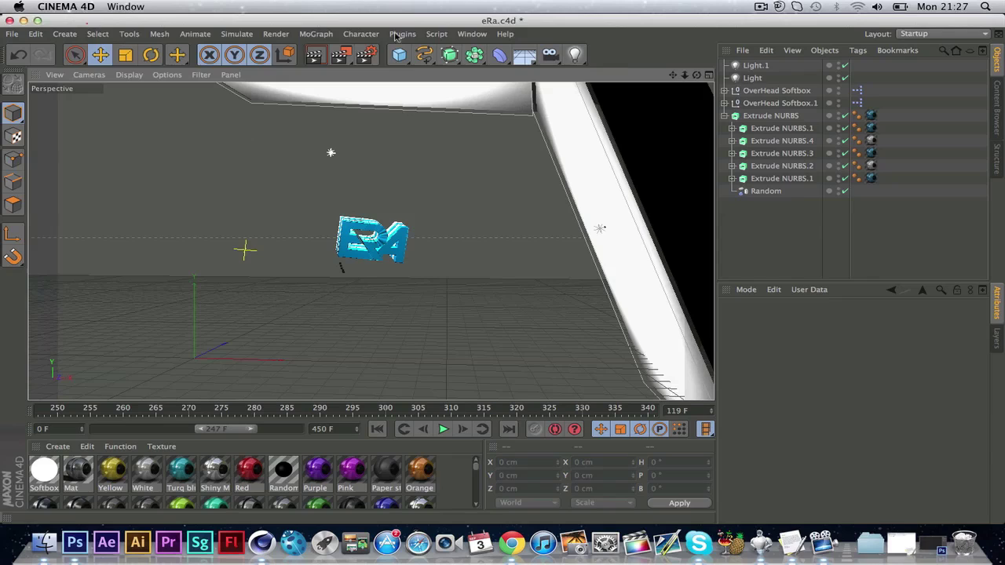
click(320, 55)
click(342, 216)
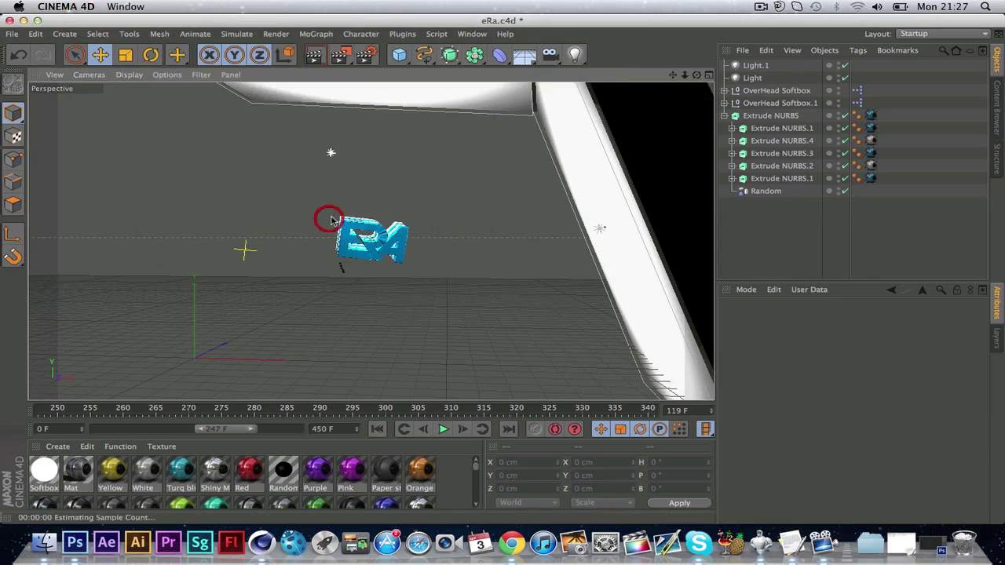
click(450, 163)
Turn off the Cel Renderer effect in the render settings and close them.
click(366, 55)
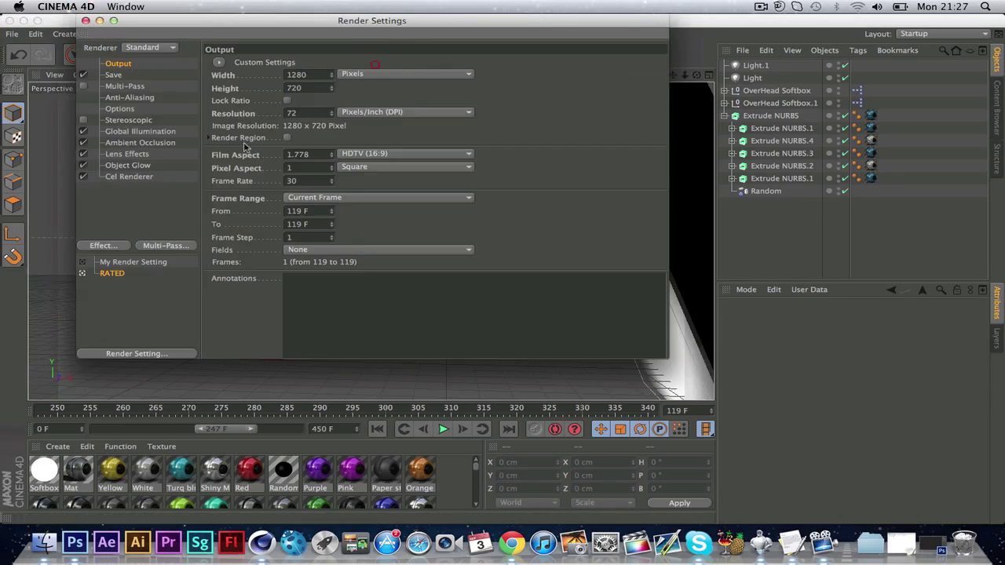
click(84, 179)
click(86, 20)
click(727, 51)
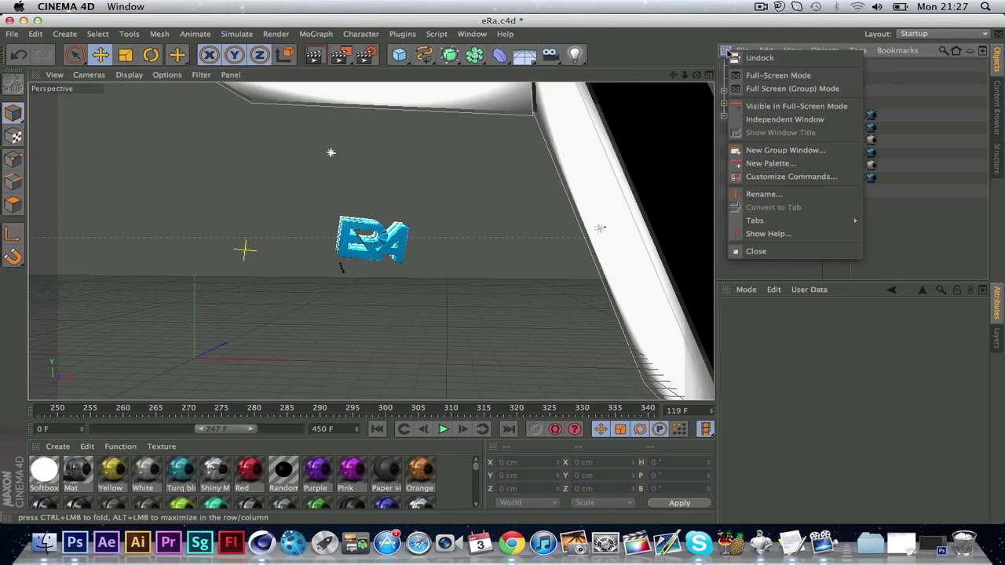
click(691, 61)
click(634, 90)
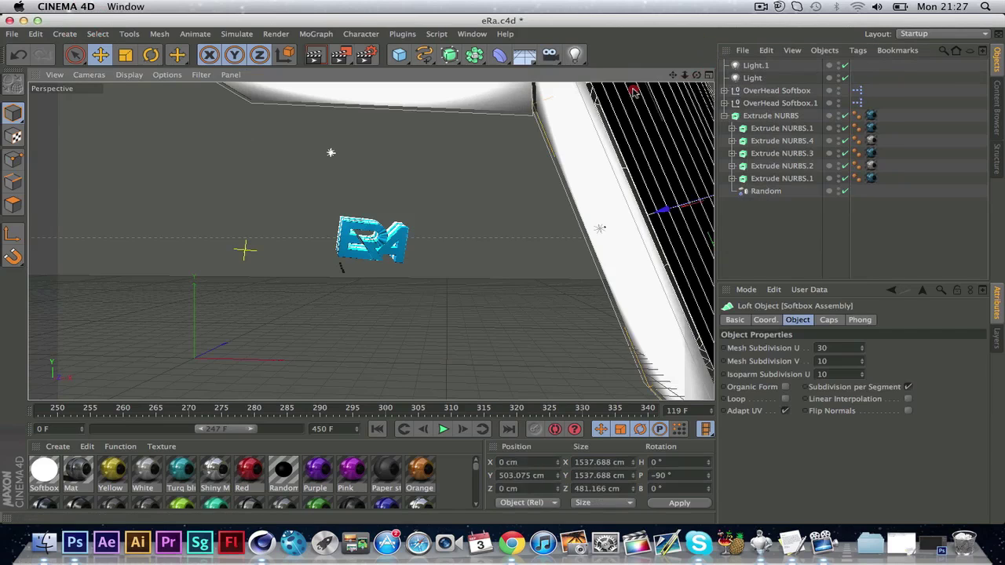
click(534, 151)
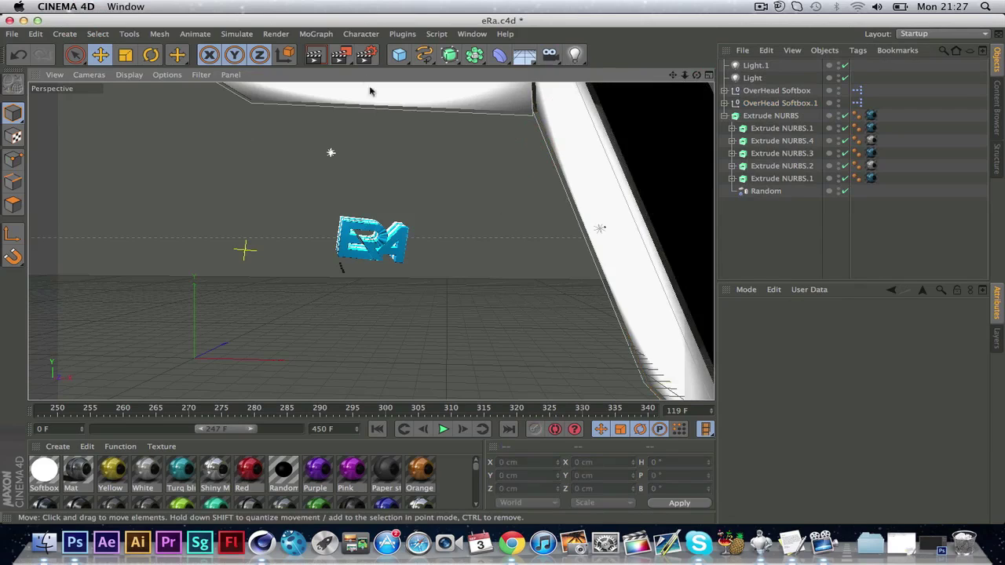
Add a MoText object to the scene.
click(316, 34)
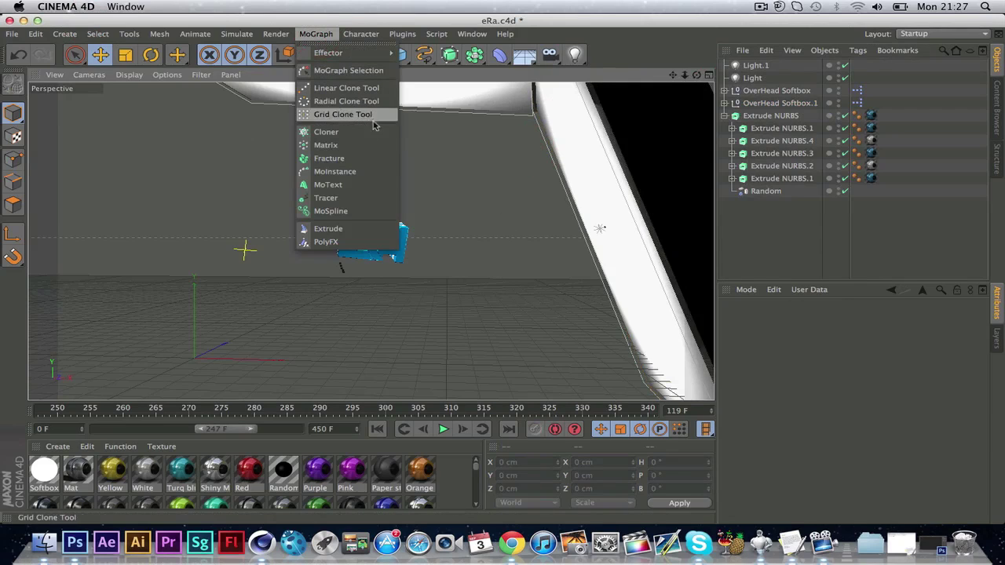
click(372, 185)
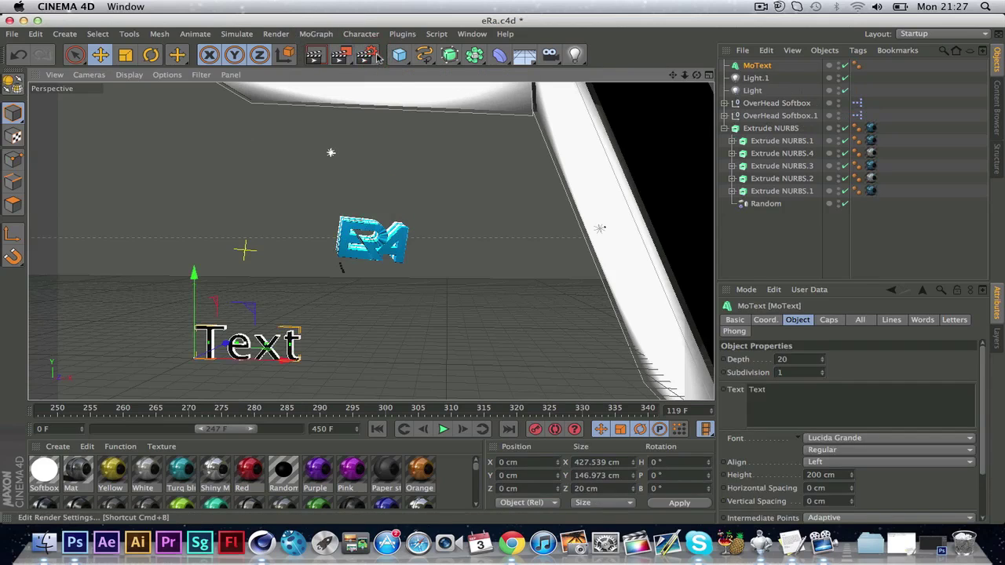
click(336, 248)
click(366, 55)
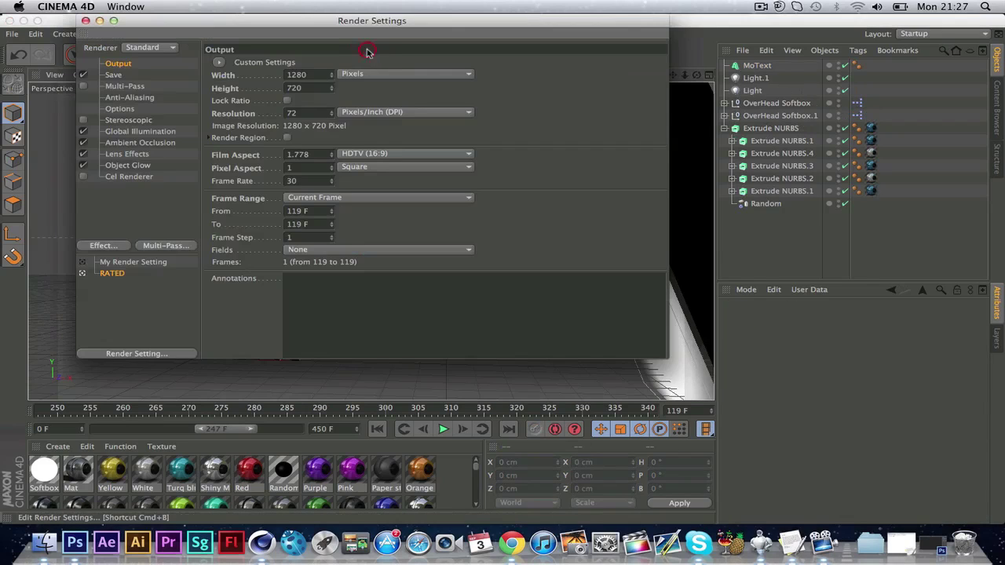
click(85, 20)
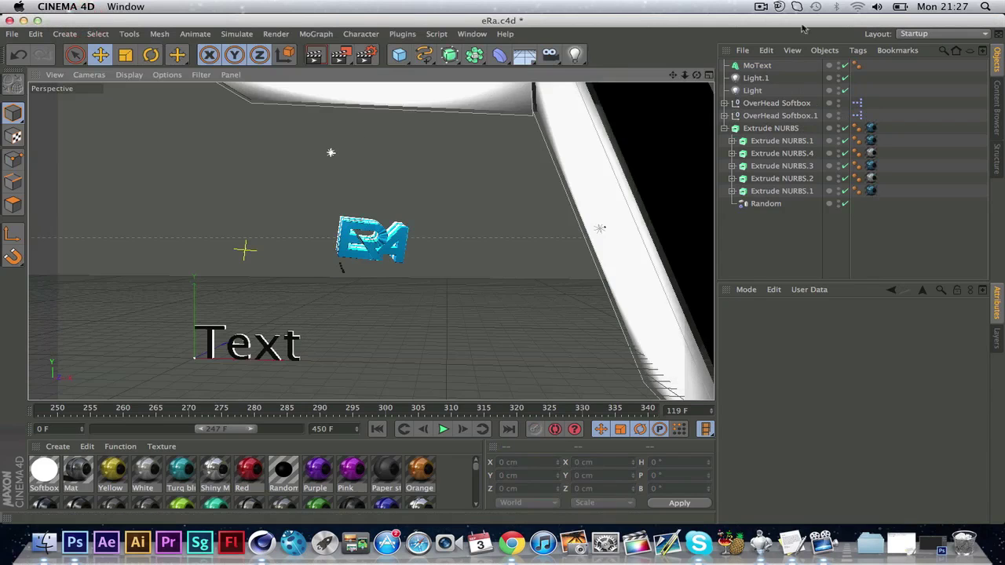
Move the MoText object in front of the ERA logo, to about X 392 cm, Y 462 cm, Z 375 cm.
click(759, 66)
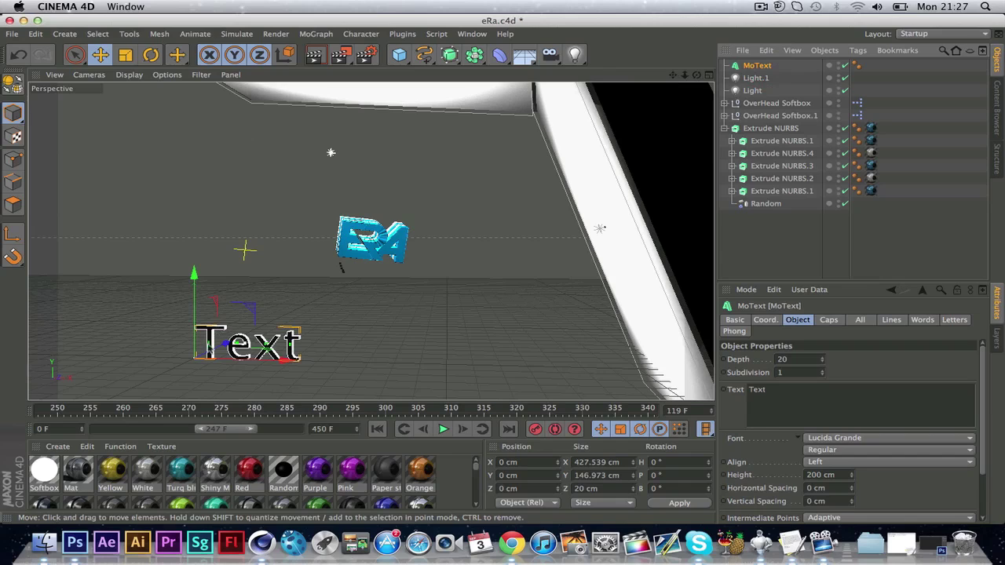
drag(212, 346, 265, 294)
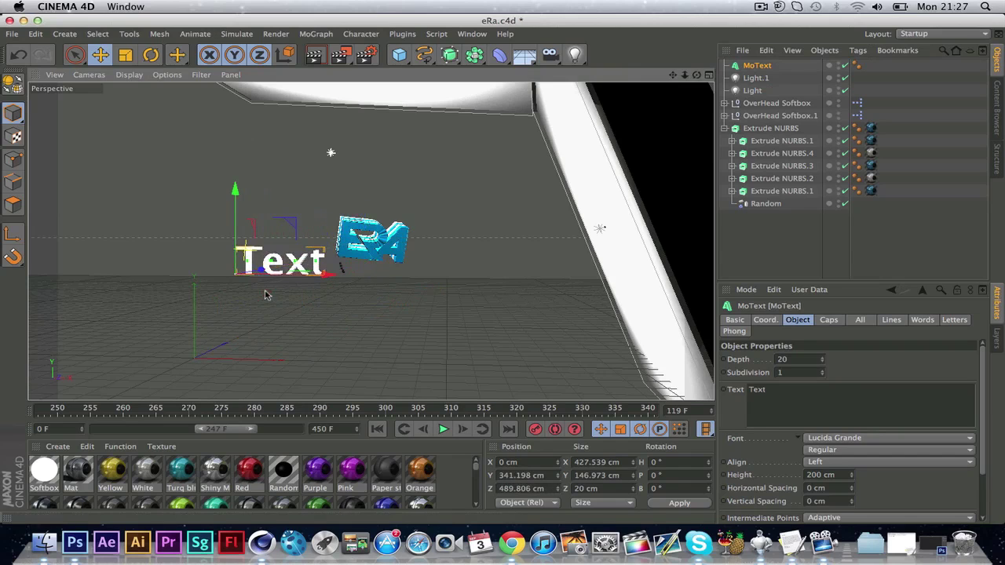
drag(328, 272, 292, 261)
drag(685, 75, 710, 75)
Replace the MoText object's text with TUTORIAL.
double_click(785, 391)
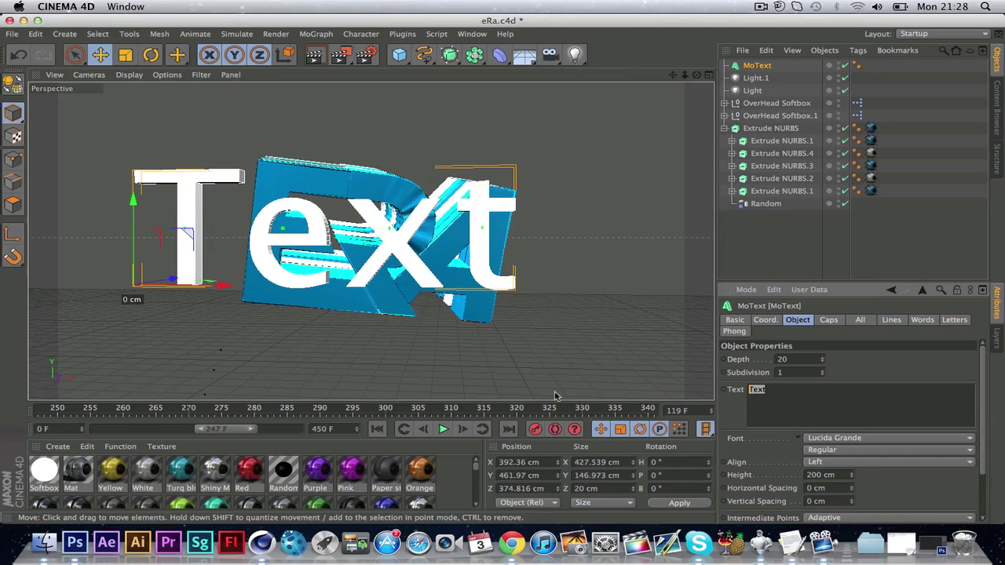
text(TUTORIAL)
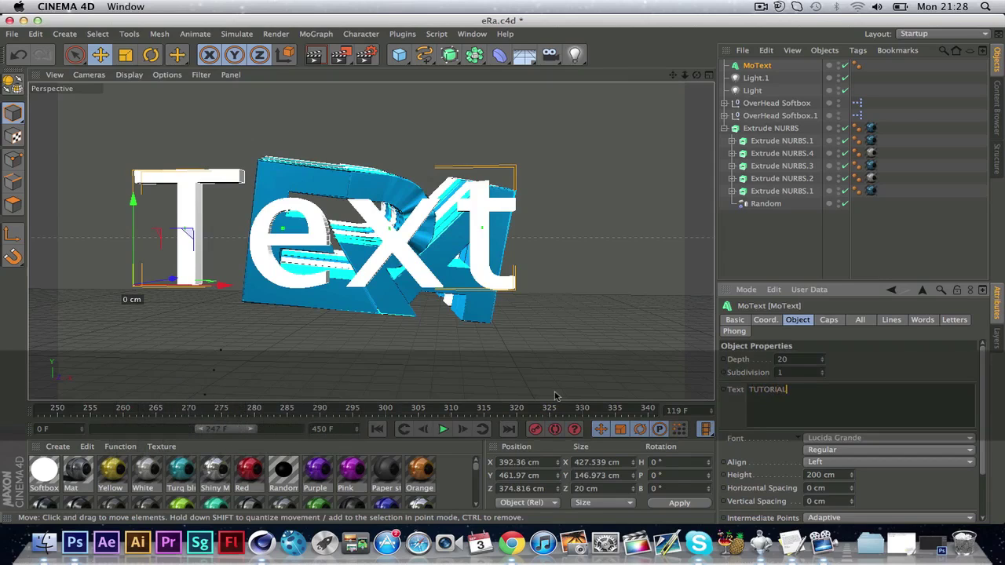
click(826, 255)
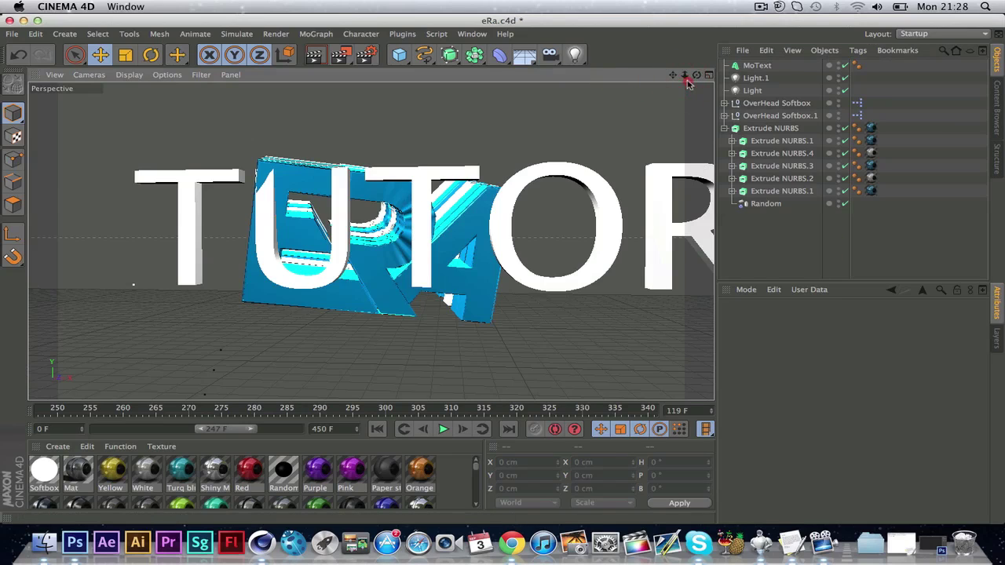
Shift the TUTORIAL text along its X axis to about 172 cm, centring it over the logo.
drag(685, 77, 727, 76)
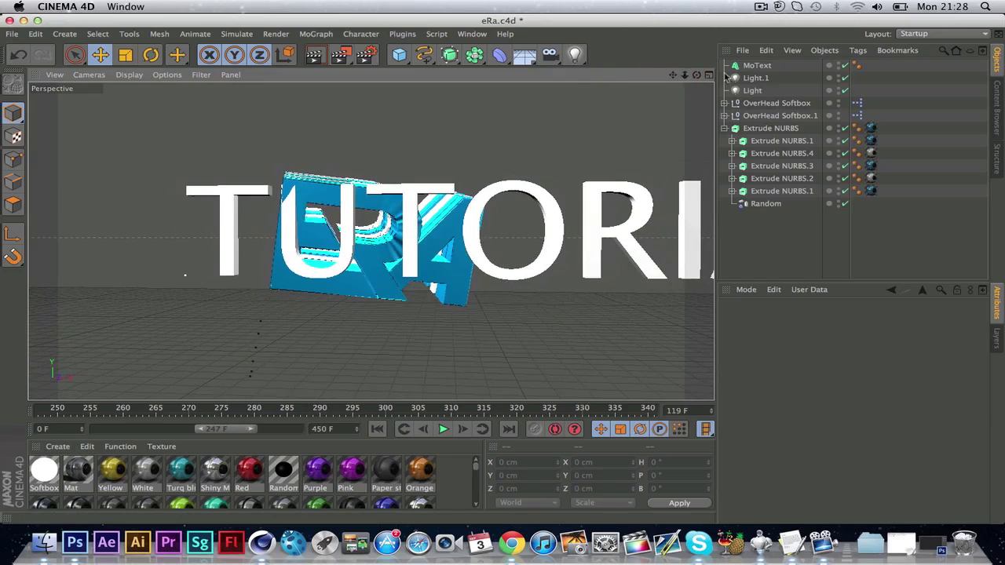
click(757, 65)
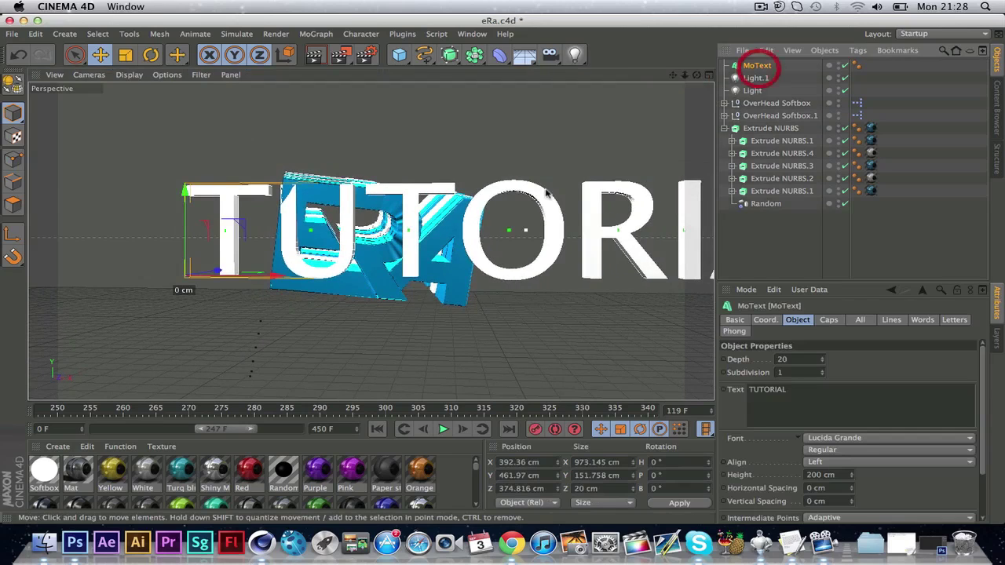
drag(272, 281, 133, 292)
drag(686, 76, 674, 77)
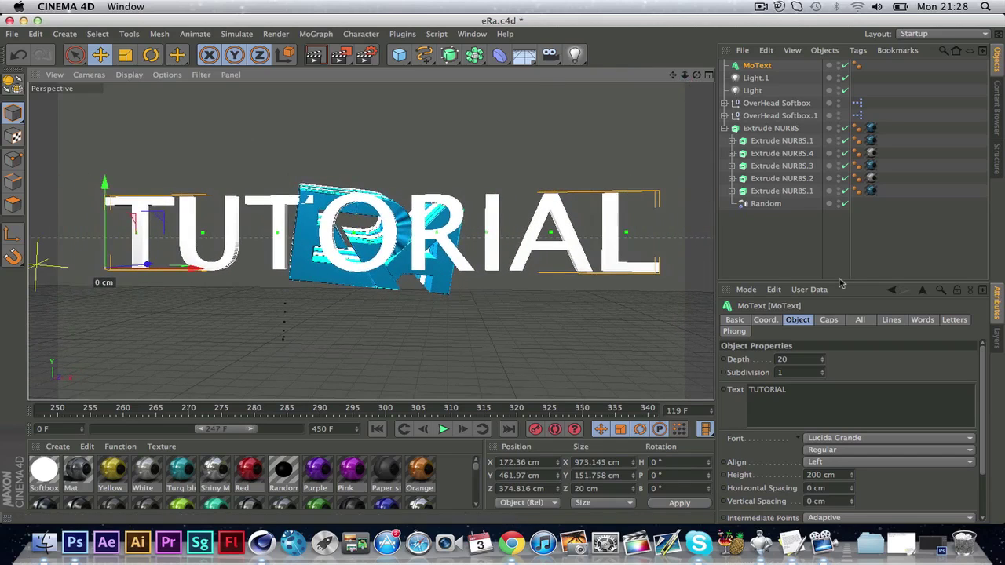
Set the font of the TUTORIAL MoText to Velocity.
click(884, 439)
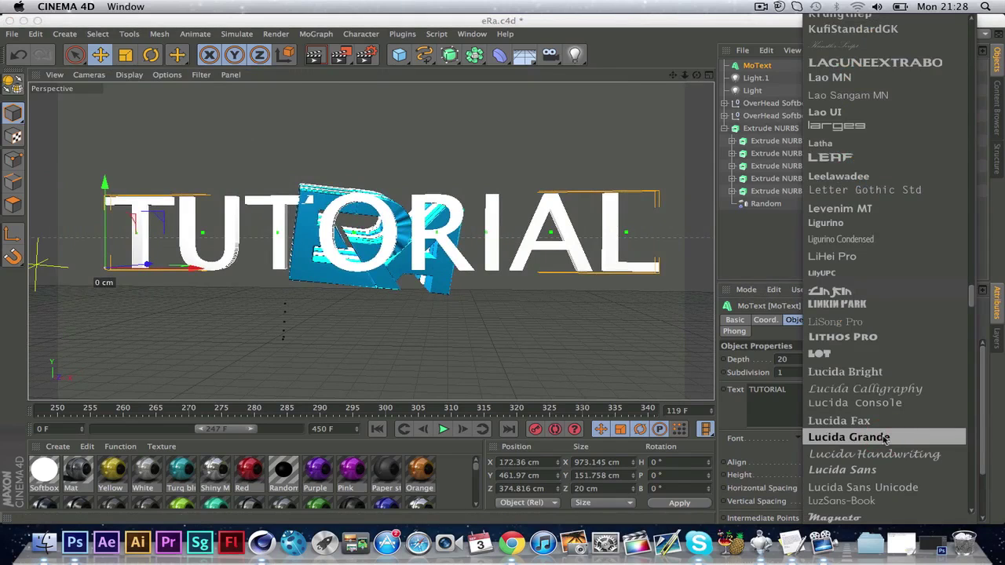
scroll(884, 440, down, 20)
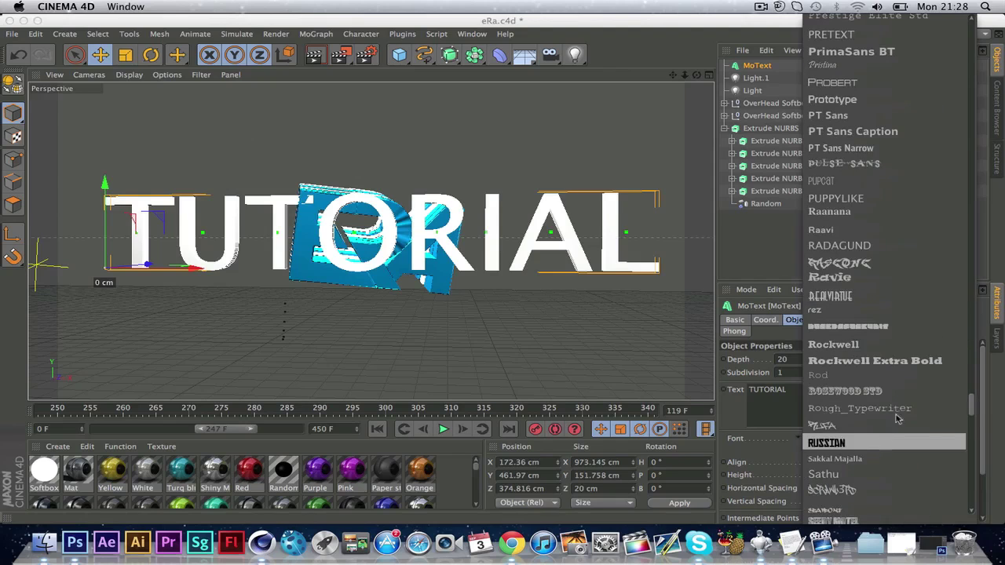
scroll(898, 465, down, 10)
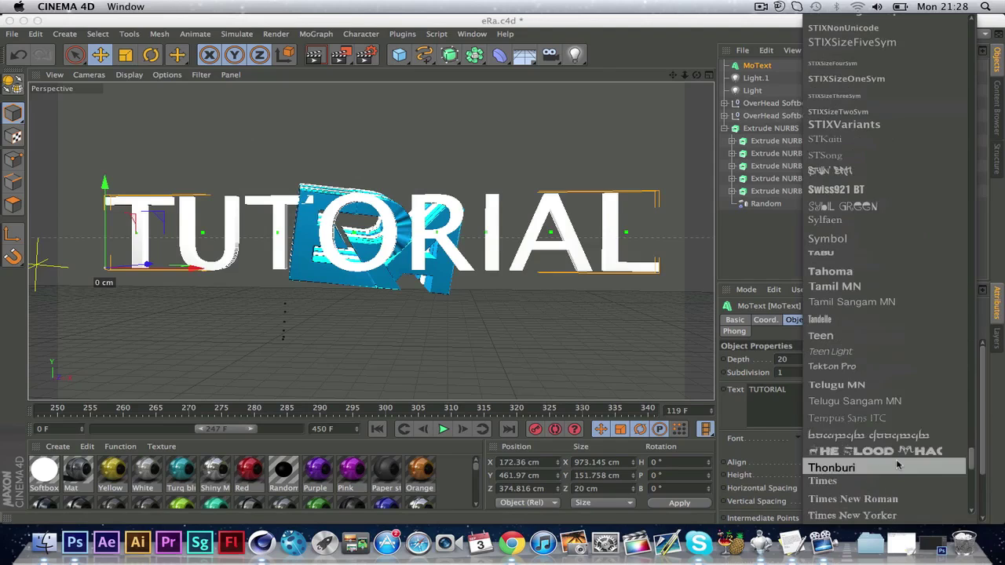
scroll(897, 465, up, 10)
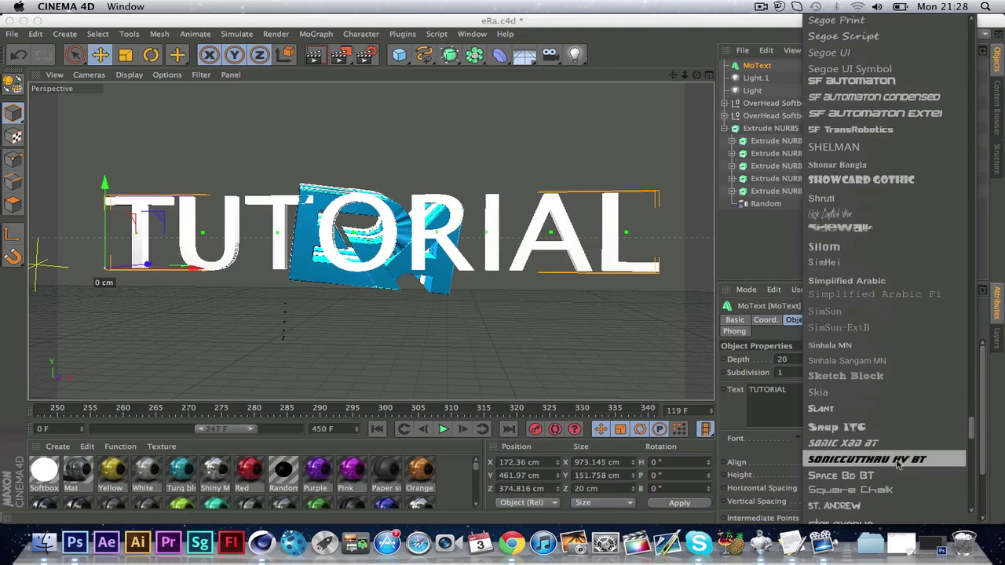
scroll(898, 465, up, 1)
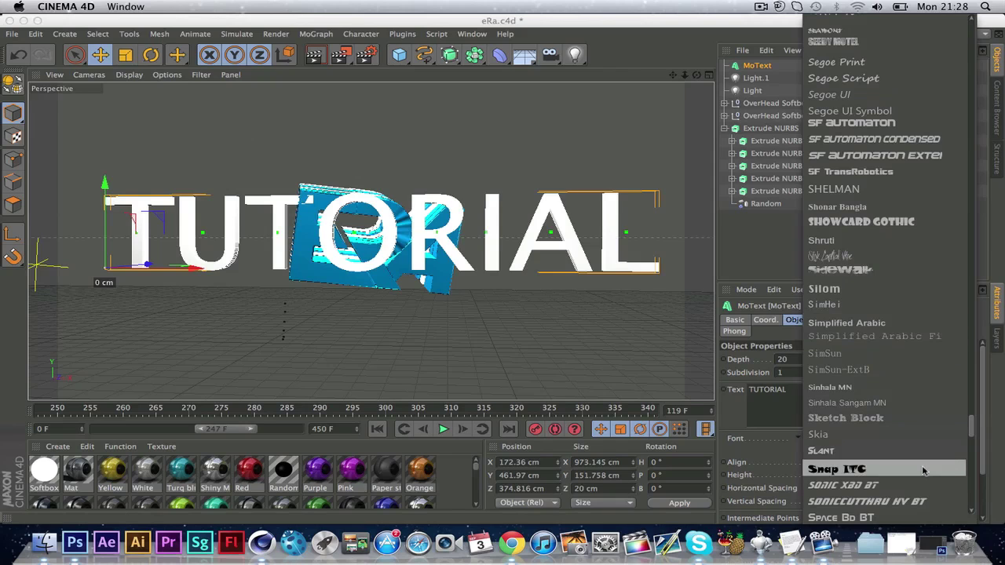
scroll(923, 471, down, 10)
scroll(923, 470, up, 3)
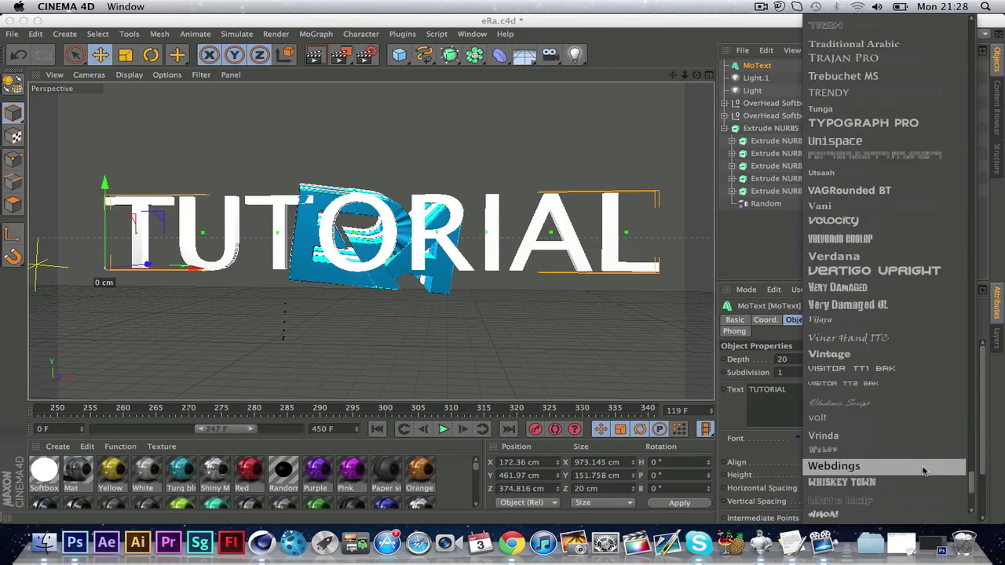
click(872, 225)
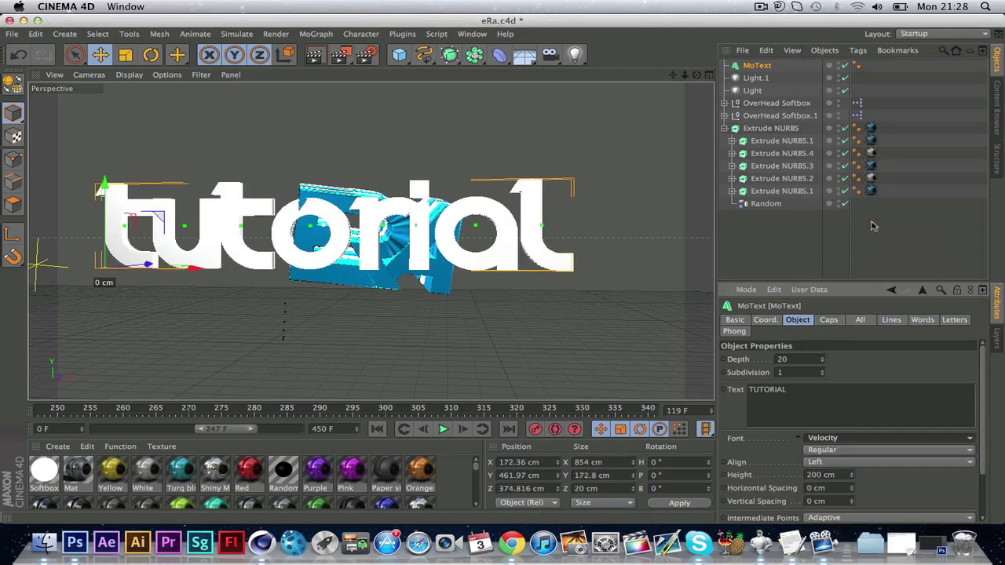
Move the TUTORIAL MoText back along its Z axis to about 415 cm.
click(836, 248)
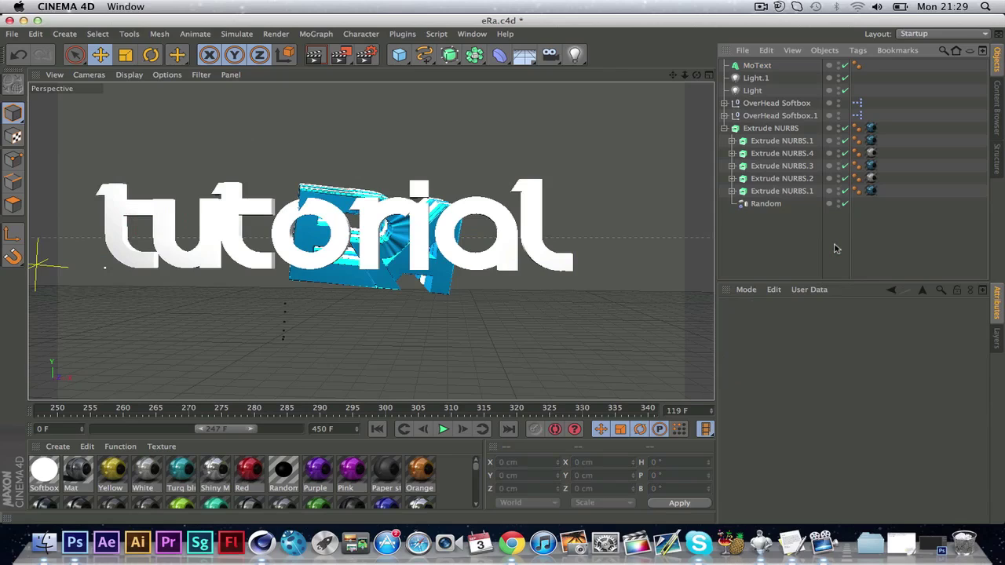
click(428, 248)
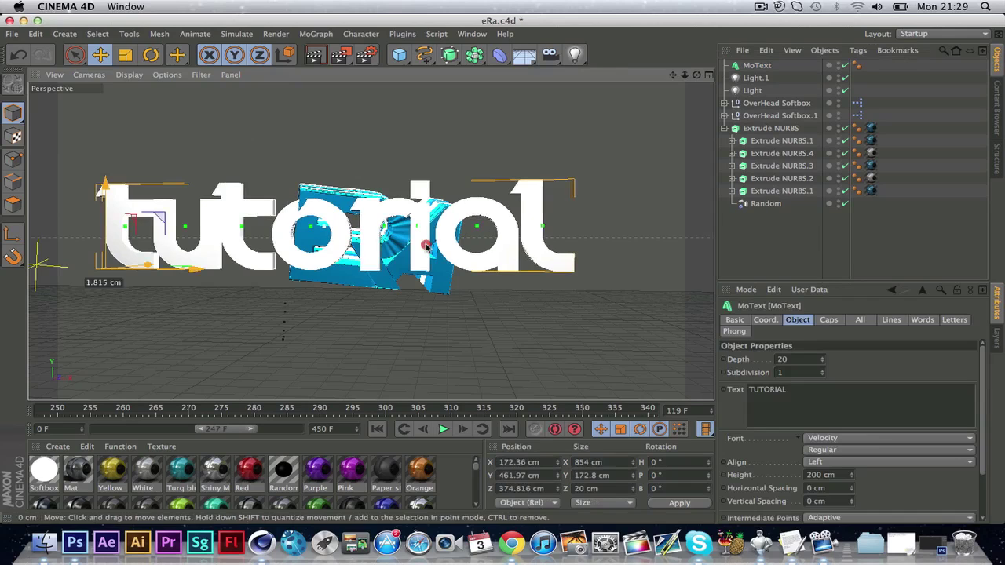
click(134, 273)
drag(133, 272, 145, 265)
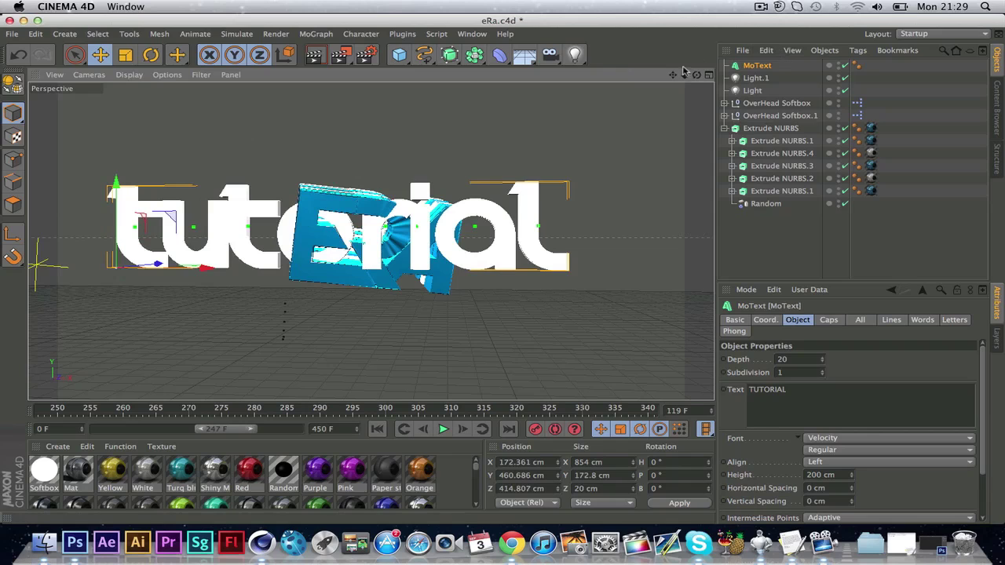
Delete the parent Extrude NURBS object holding the ERA logo, together with its children.
drag(685, 74, 680, 78)
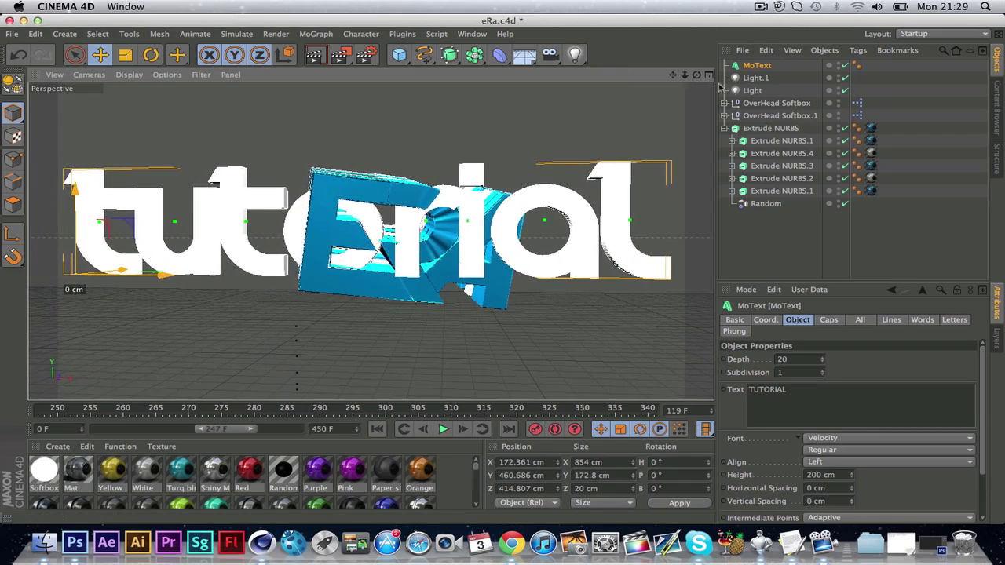
click(762, 129)
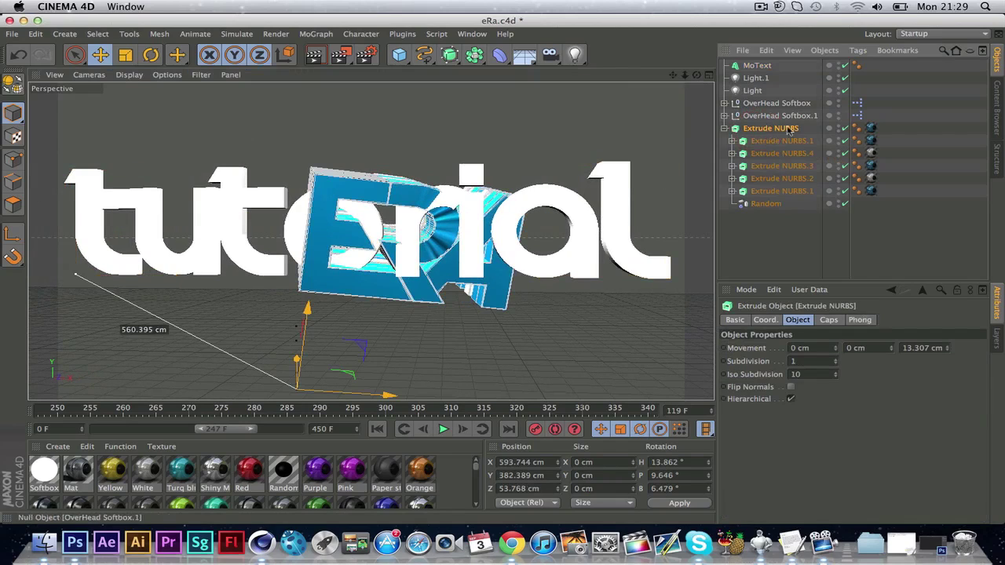
key(Delete)
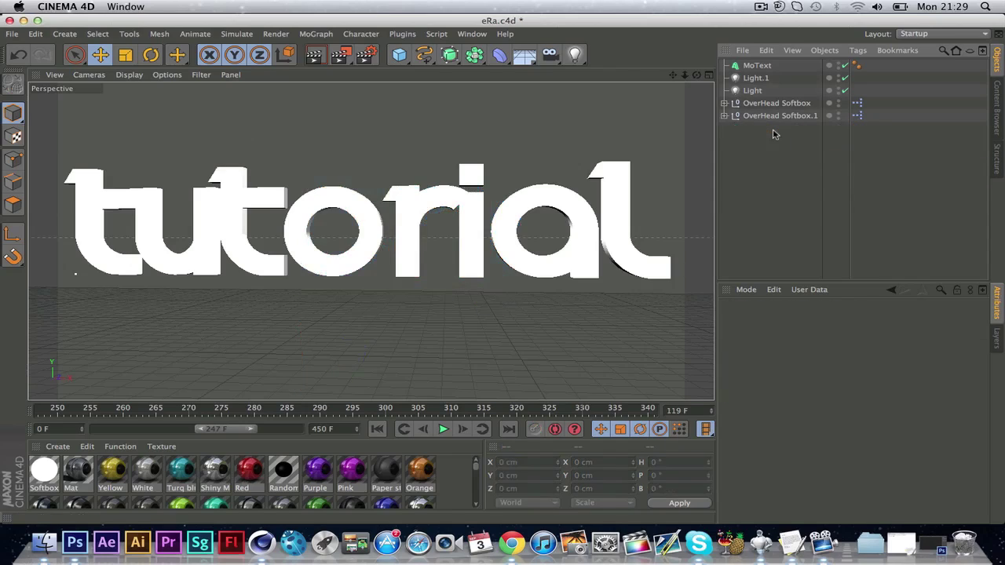
In the top view, duplicate the MoText and place the copy directly behind the original at about Z 435 cm.
click(709, 76)
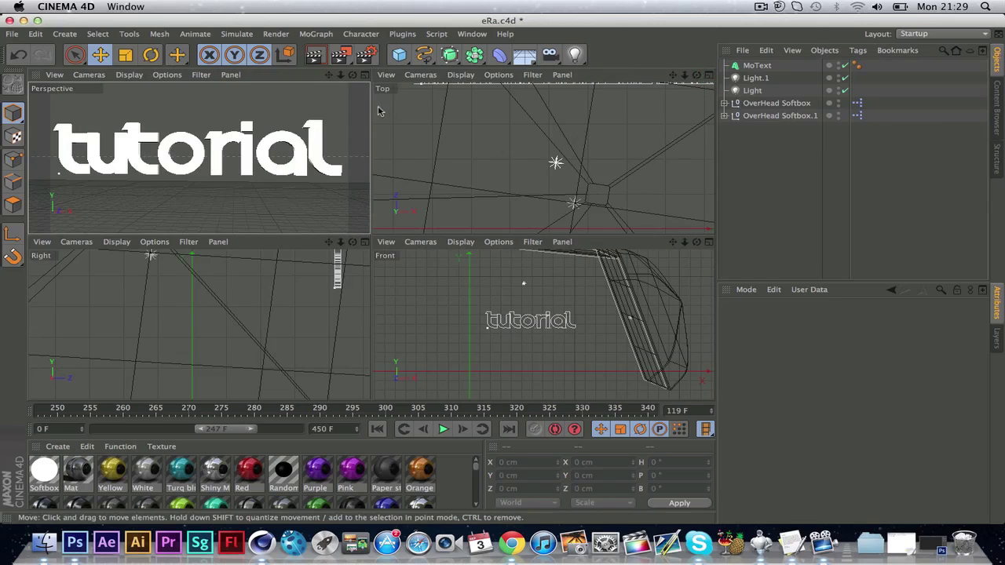
click(710, 76)
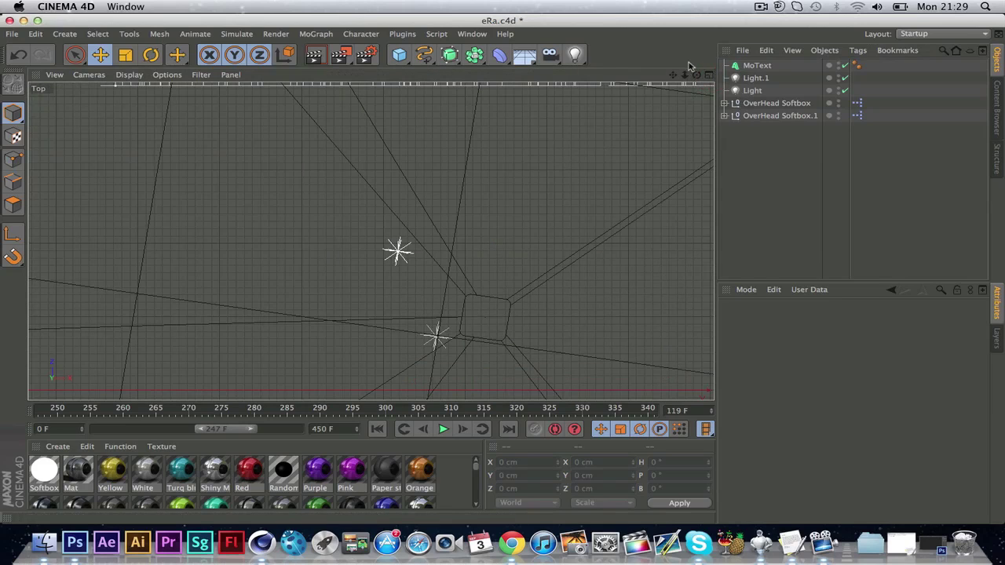
drag(673, 75, 628, 149)
click(766, 68)
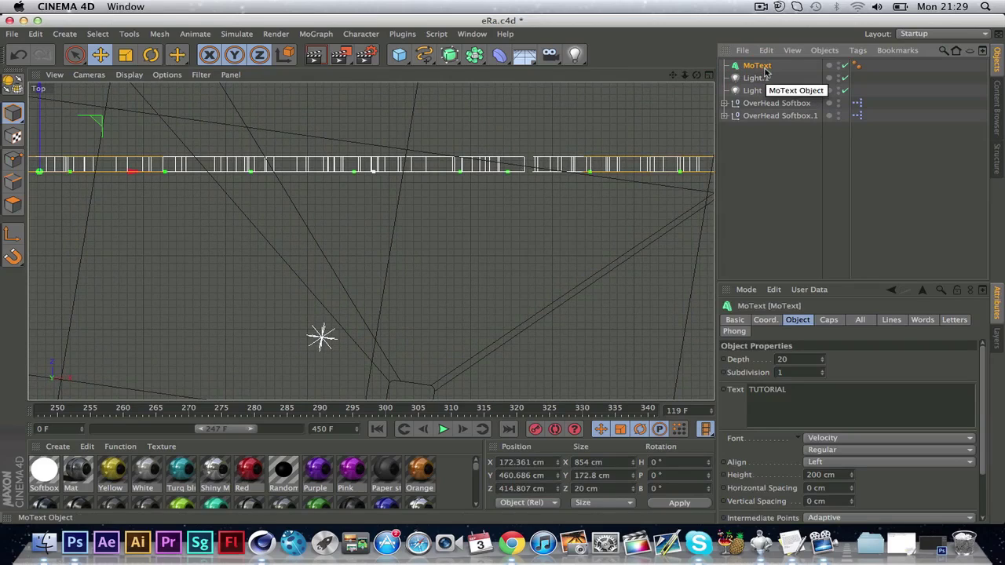
key(super+v)
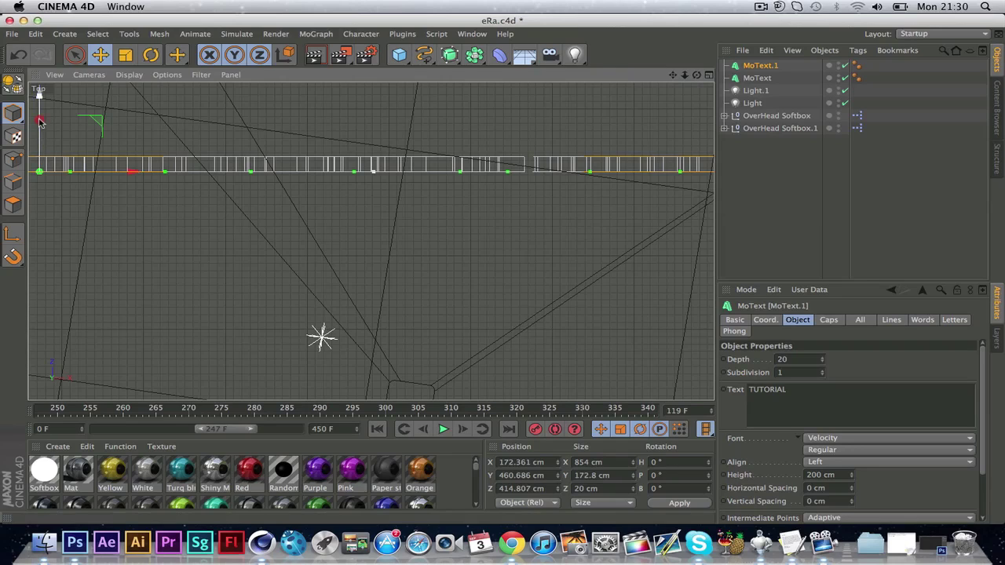
drag(40, 121, 45, 106)
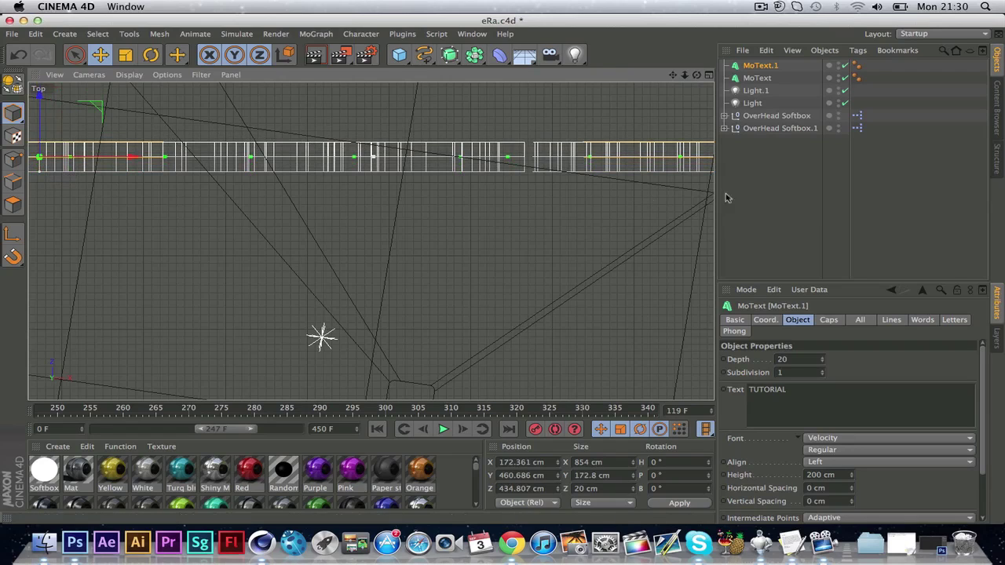
Duplicate the rear MoText copy and place the new layer flush behind it at about Z 455 cm.
click(819, 206)
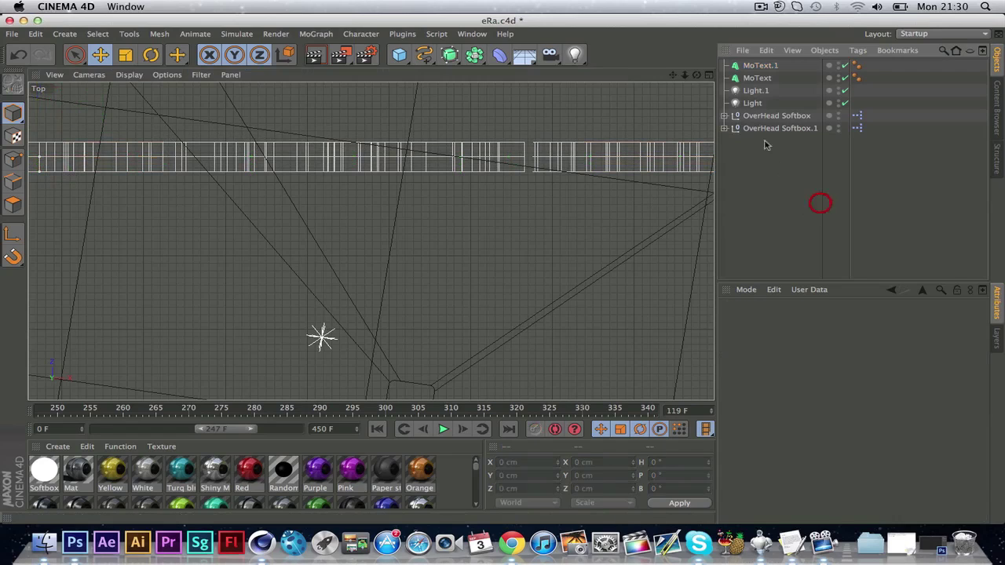
click(759, 79)
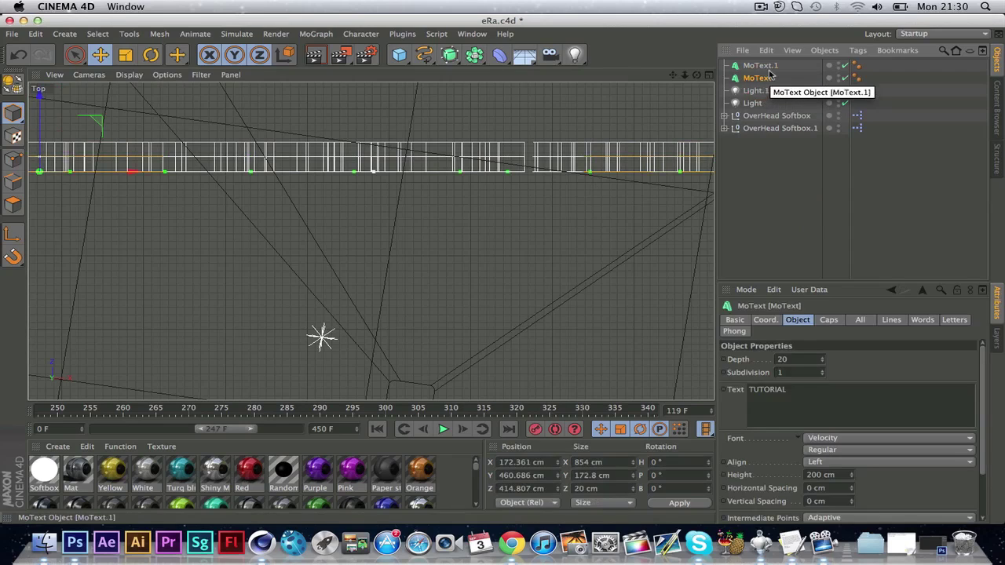
click(771, 69)
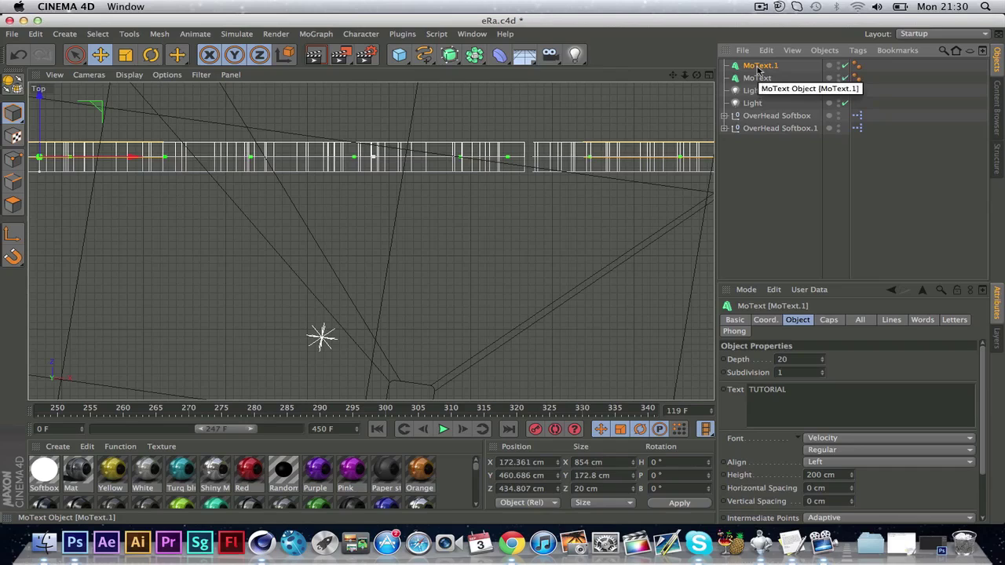
key(super+v)
drag(41, 120, 43, 105)
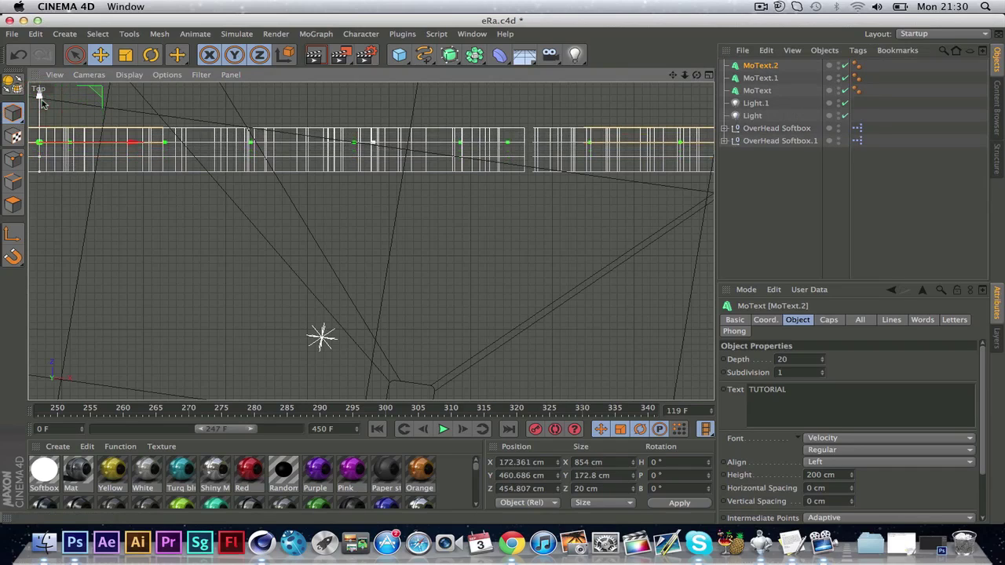
Add two more MoText copies stacked flush behind the others, at about Z 475 cm and Z 495 cm.
key(super+v)
drag(41, 107, 43, 93)
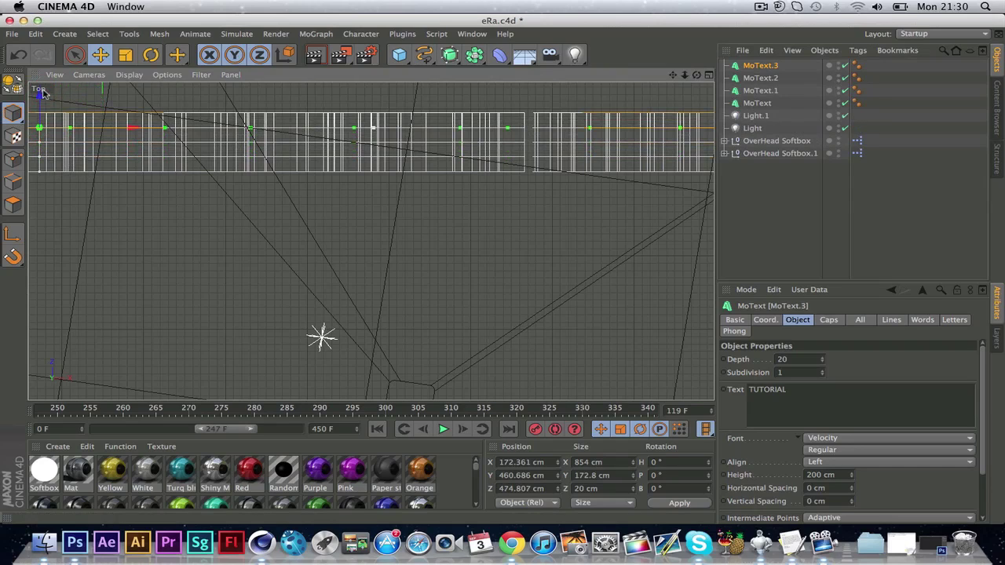
key(super+v)
drag(43, 102, 45, 86)
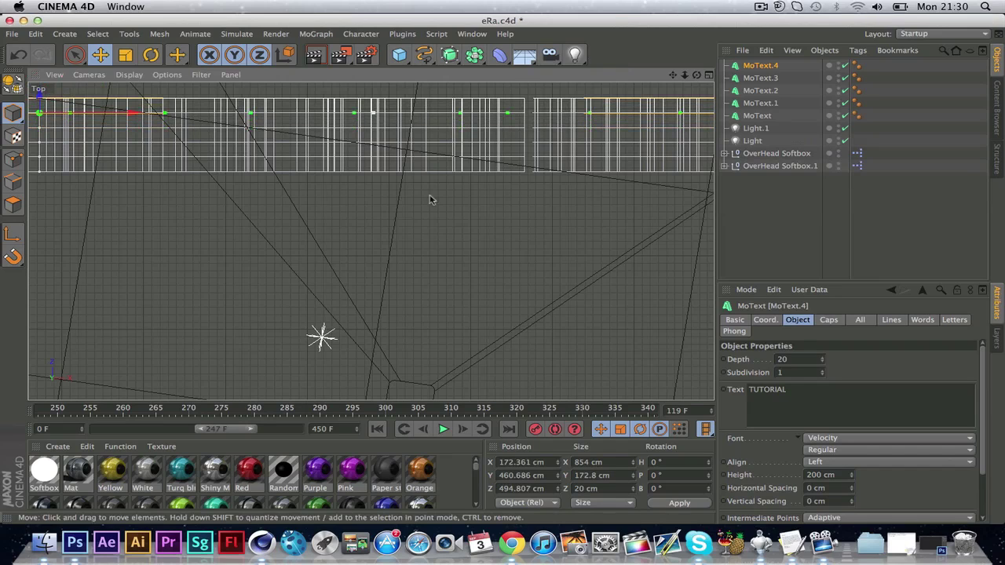
click(823, 264)
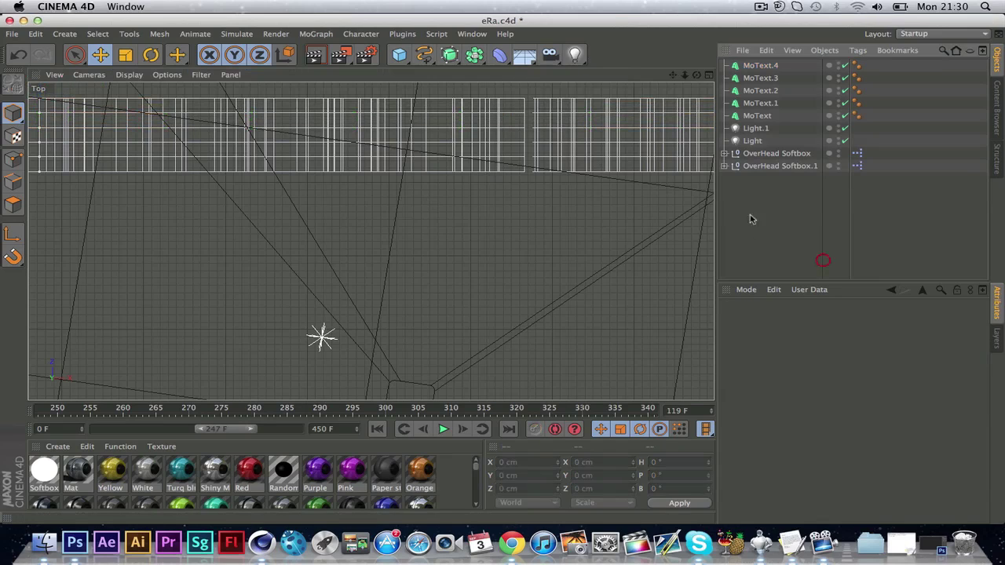
Return to the maximized perspective view and orbit to examine the stacked text layers from the side.
click(710, 76)
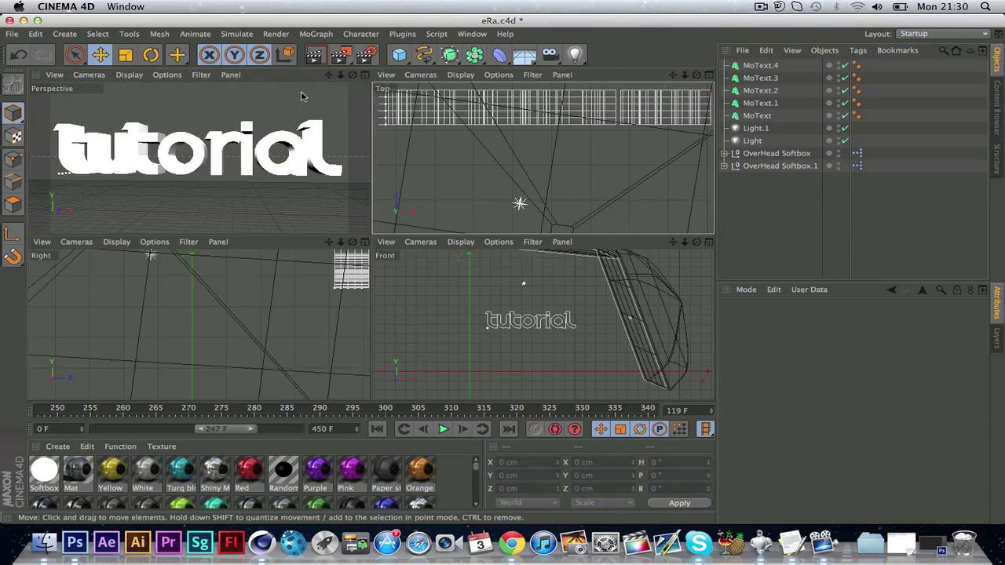
click(364, 75)
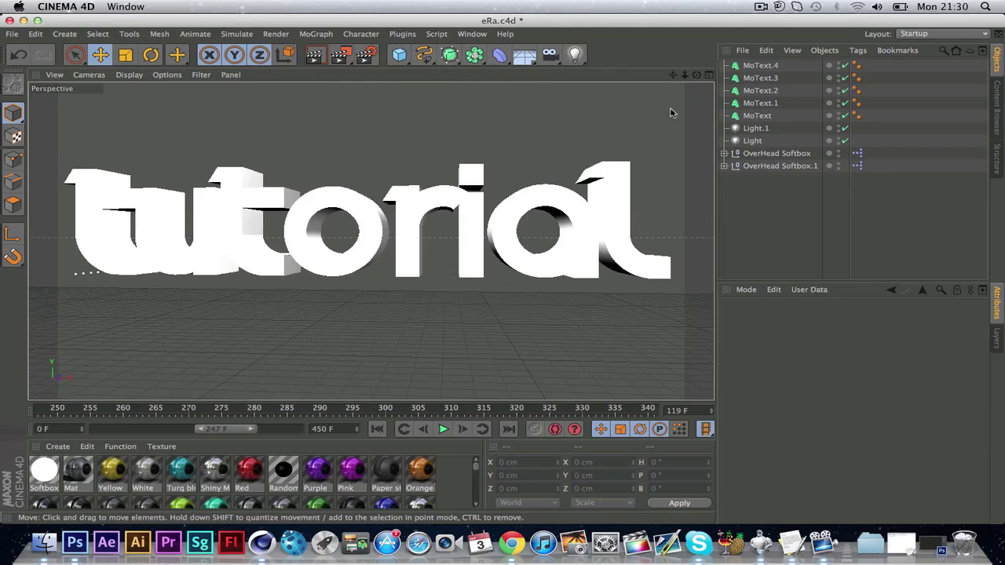
drag(696, 74, 651, 106)
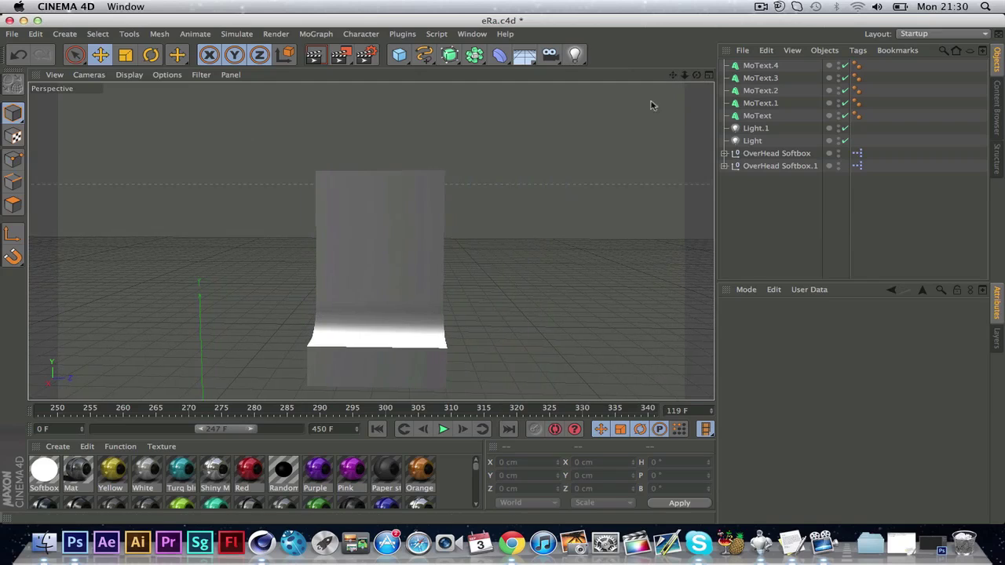
Enlarge the material manager and look through the available materials for one to put on the text layers.
scroll(456, 476, down, 5)
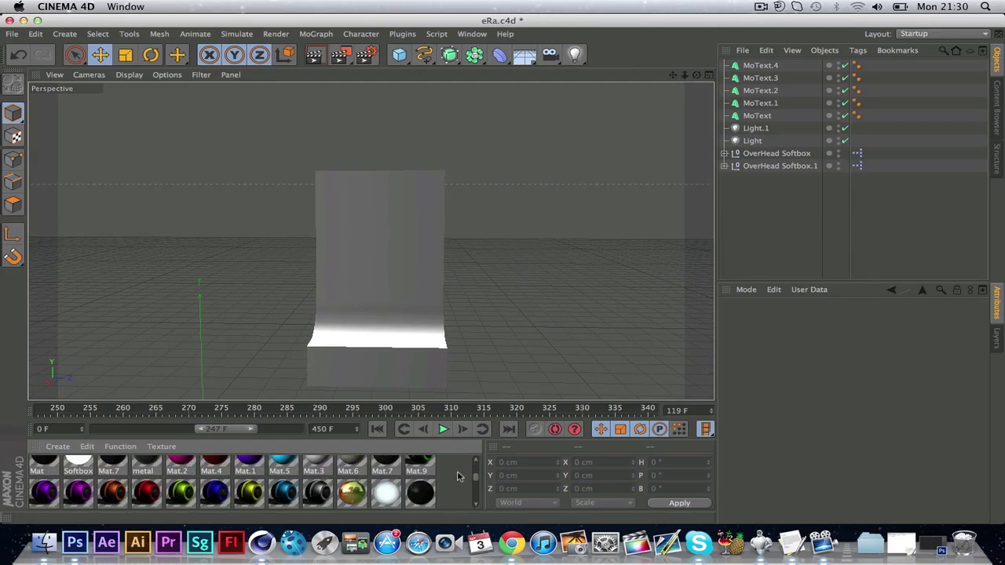
scroll(459, 477, down, 5)
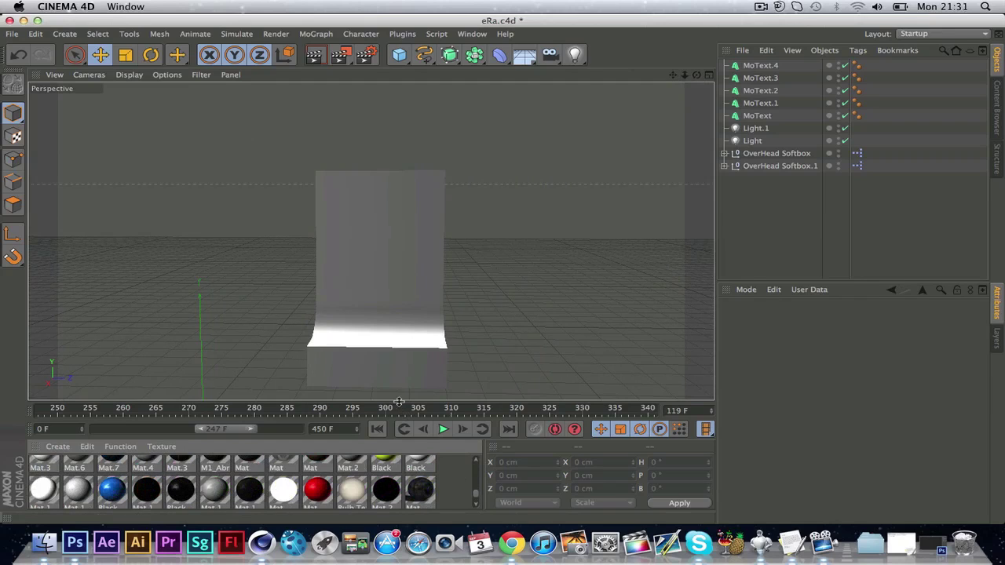
drag(399, 401, 411, 353)
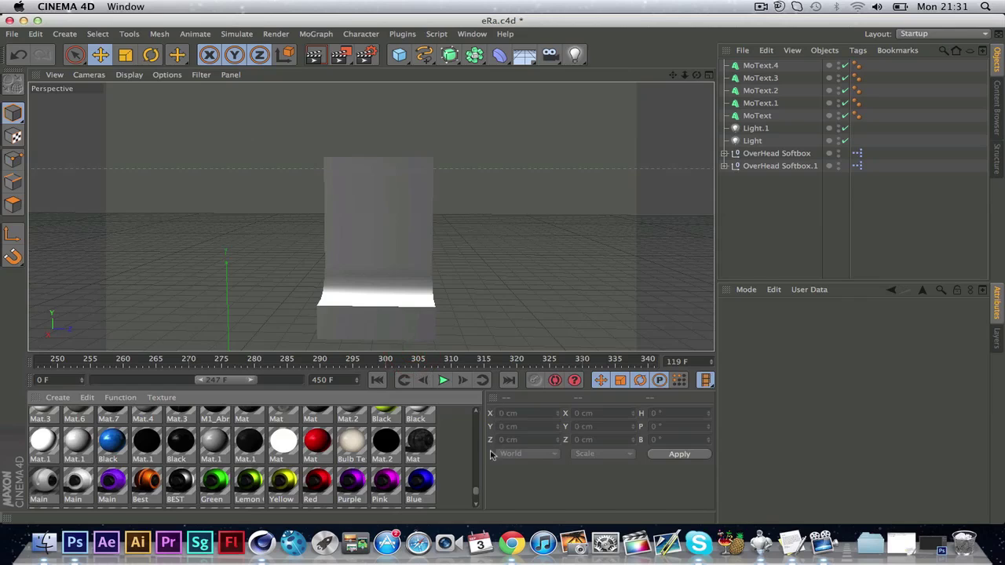
scroll(477, 414, up, 5)
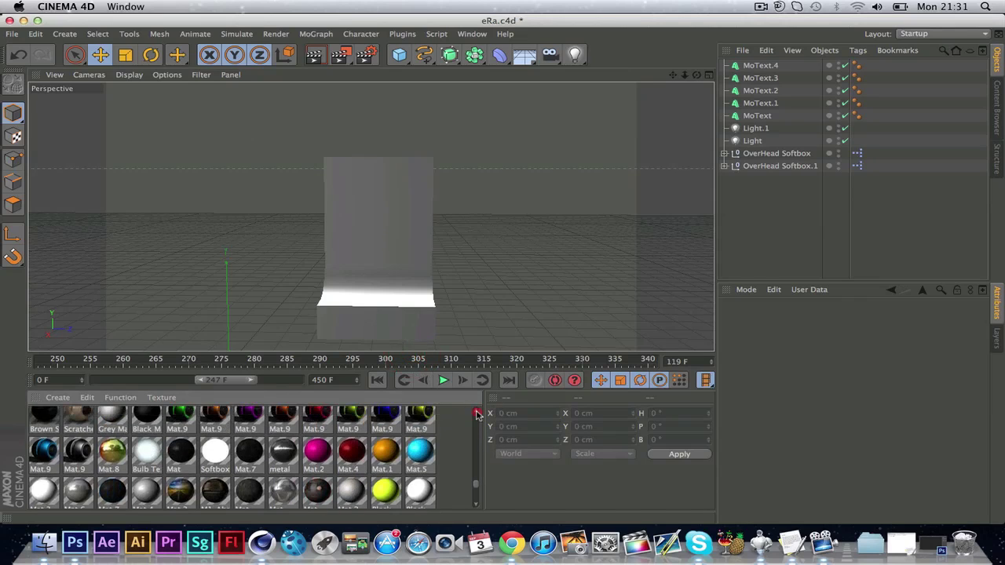
scroll(476, 414, up, 5)
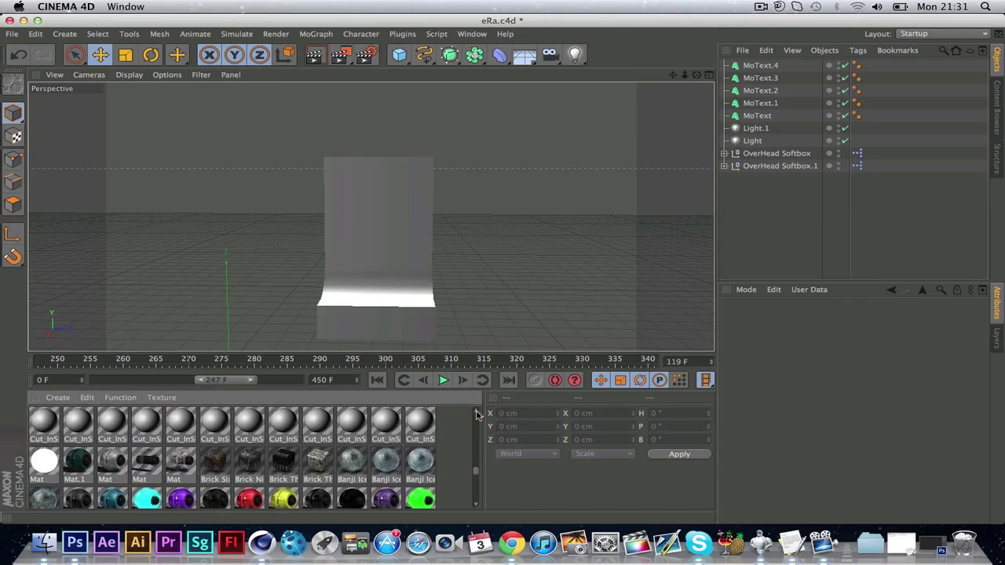
click(476, 506)
click(476, 506)
click(476, 507)
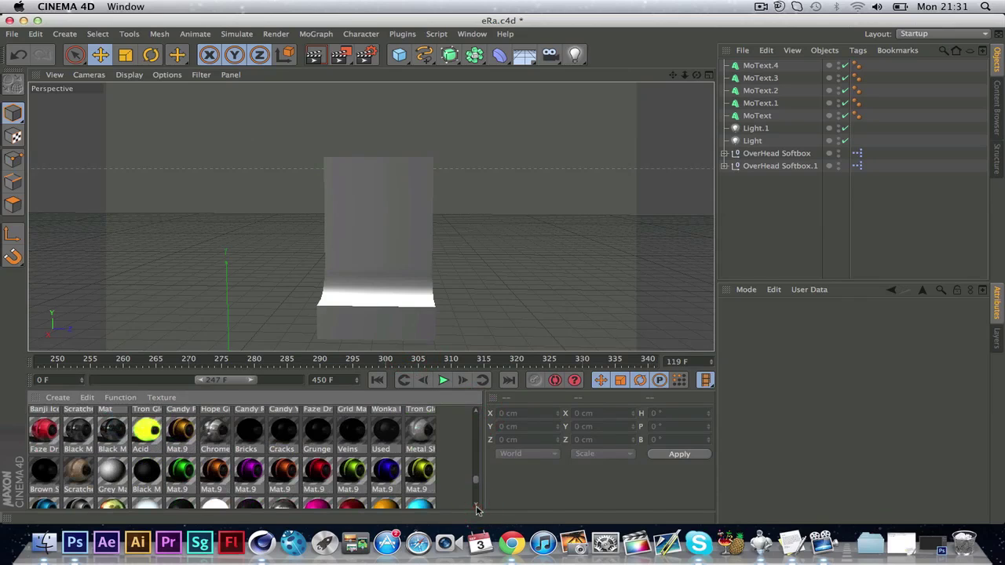
click(476, 507)
click(476, 507)
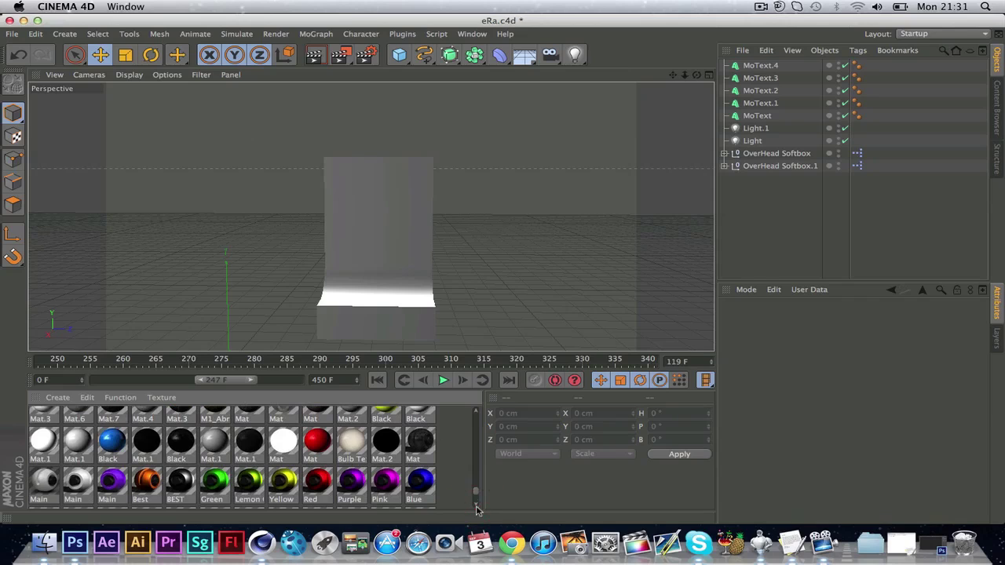
drag(476, 489, 475, 427)
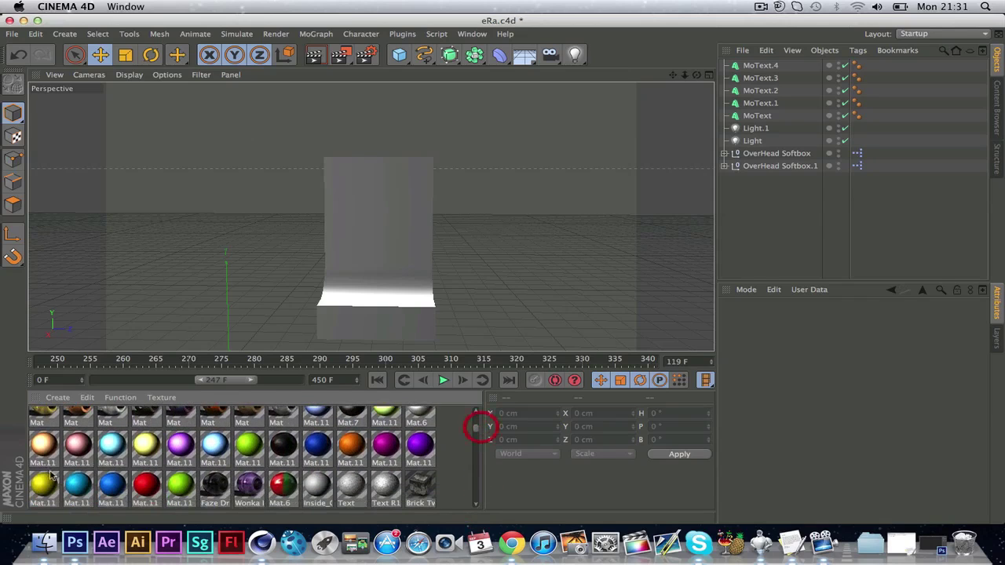
Check the Faze Drag material's color settings and apply the material to all five MoText layers.
double_click(219, 482)
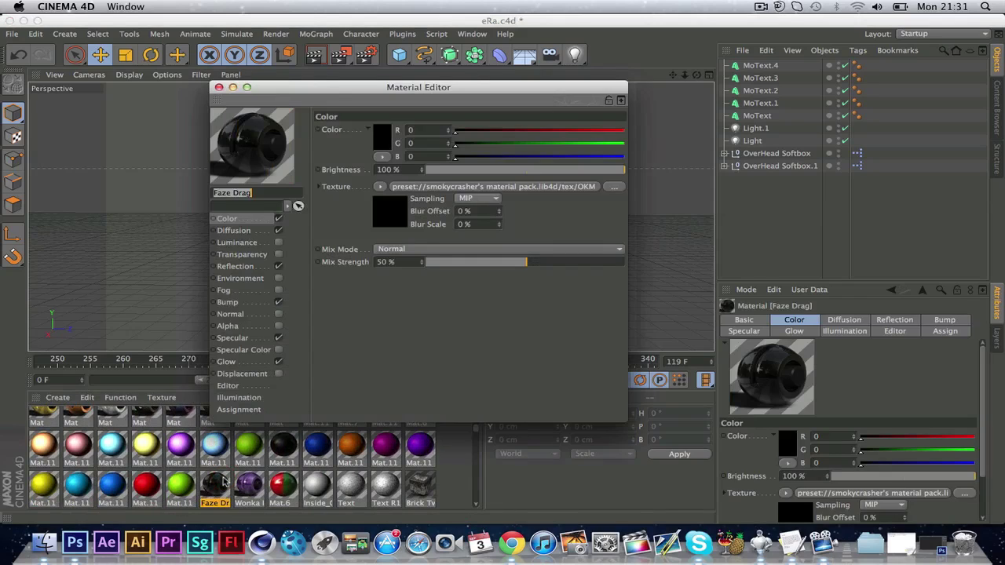
click(219, 88)
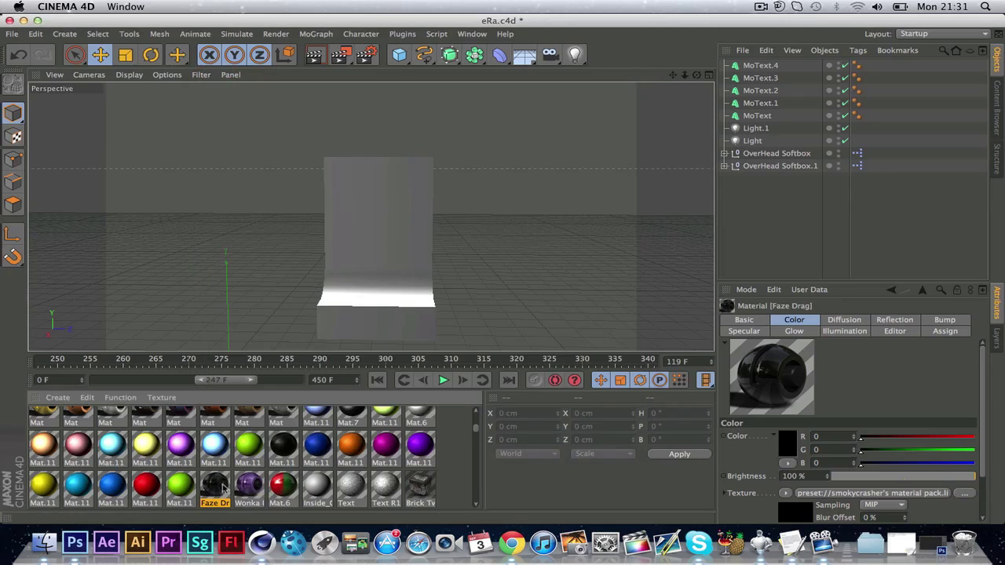
drag(224, 489, 338, 251)
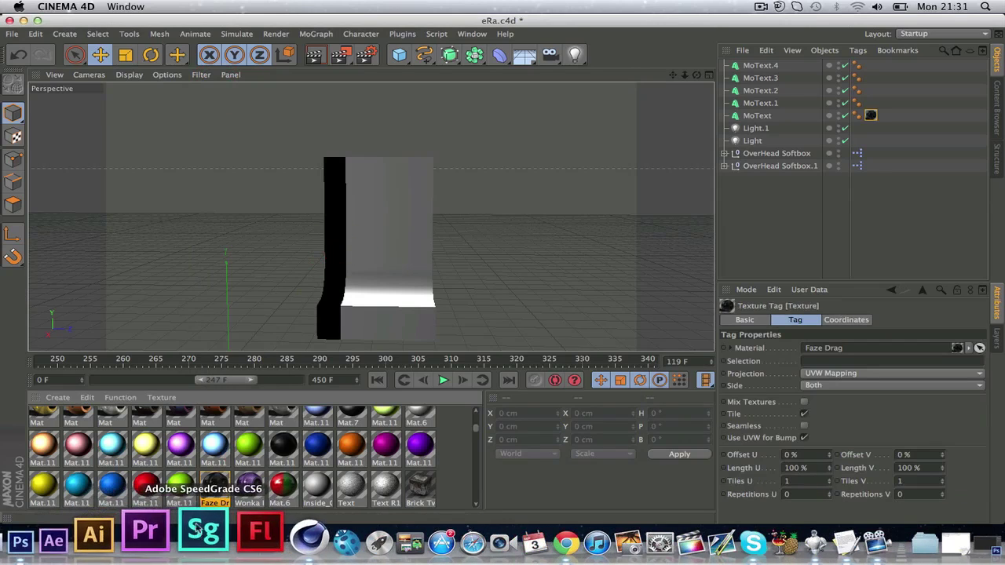
drag(212, 480, 358, 248)
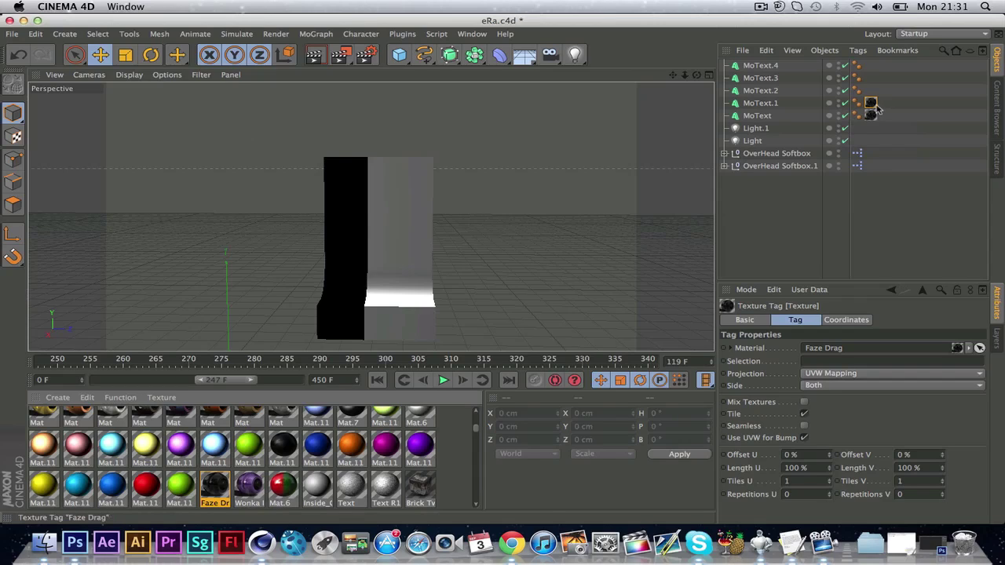
ctrl+drag(876, 108, 870, 66)
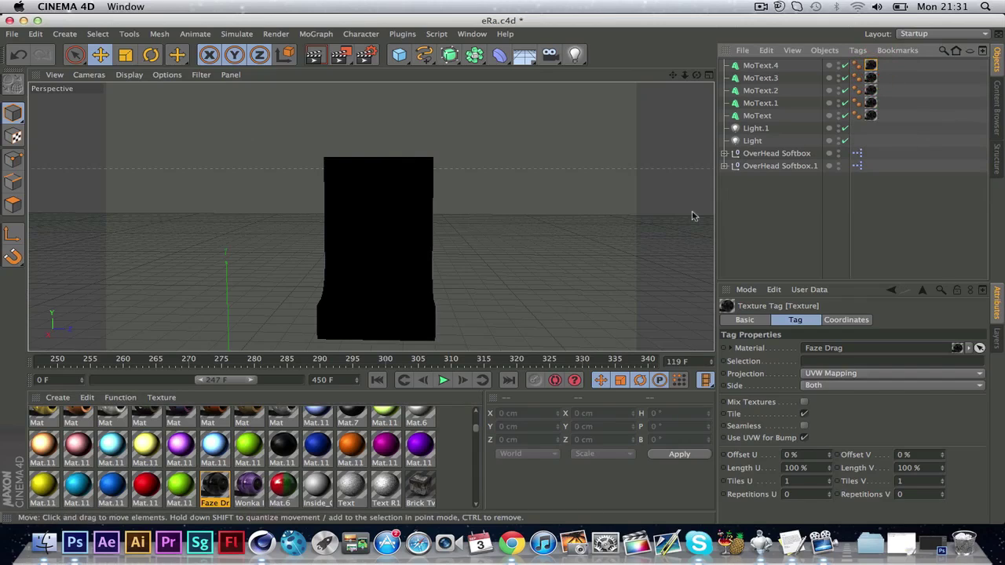
Render the active perspective view from the front to check the Faze Drag material on the text.
drag(697, 75, 624, 76)
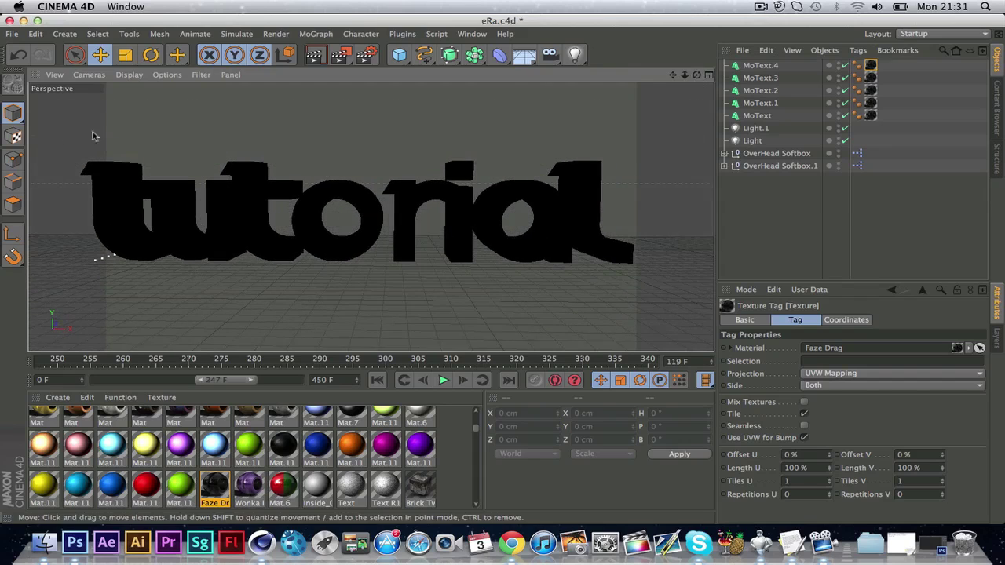
click(322, 54)
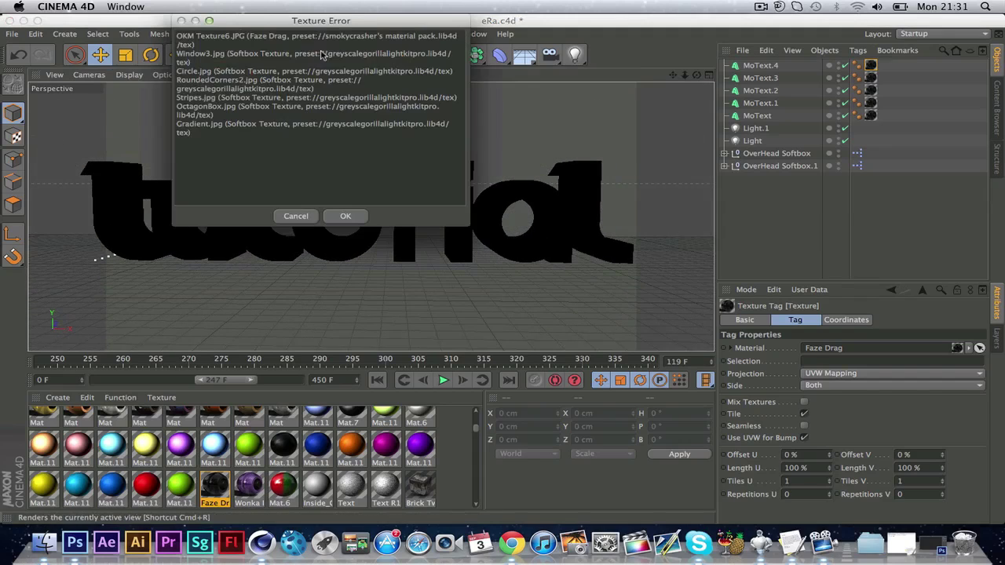
click(345, 217)
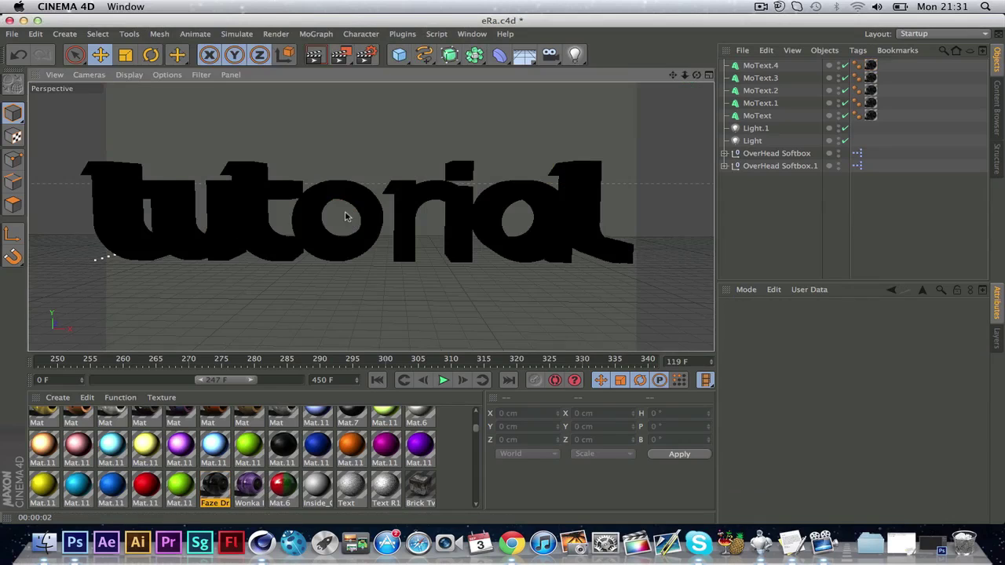
click(345, 217)
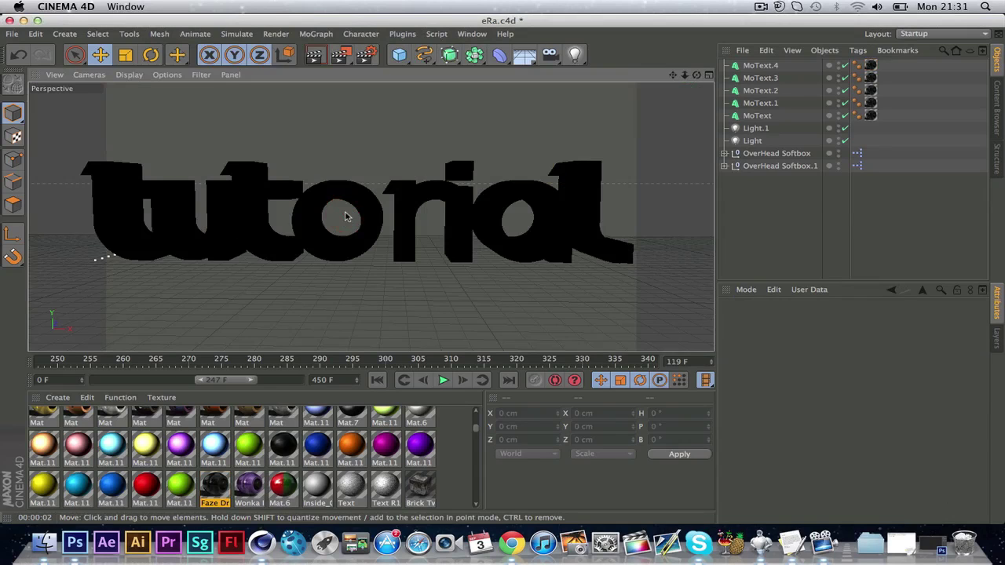
click(314, 54)
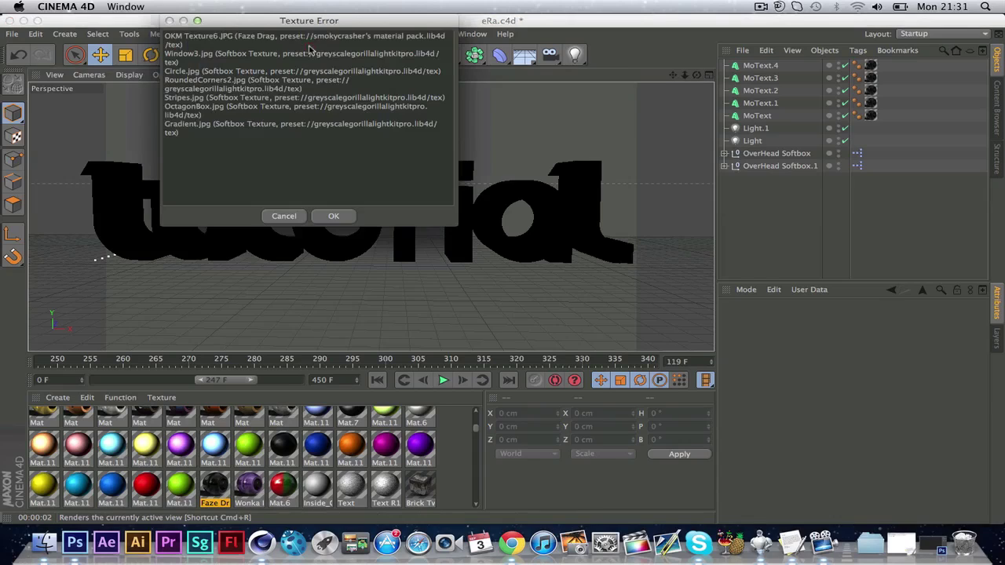
click(332, 216)
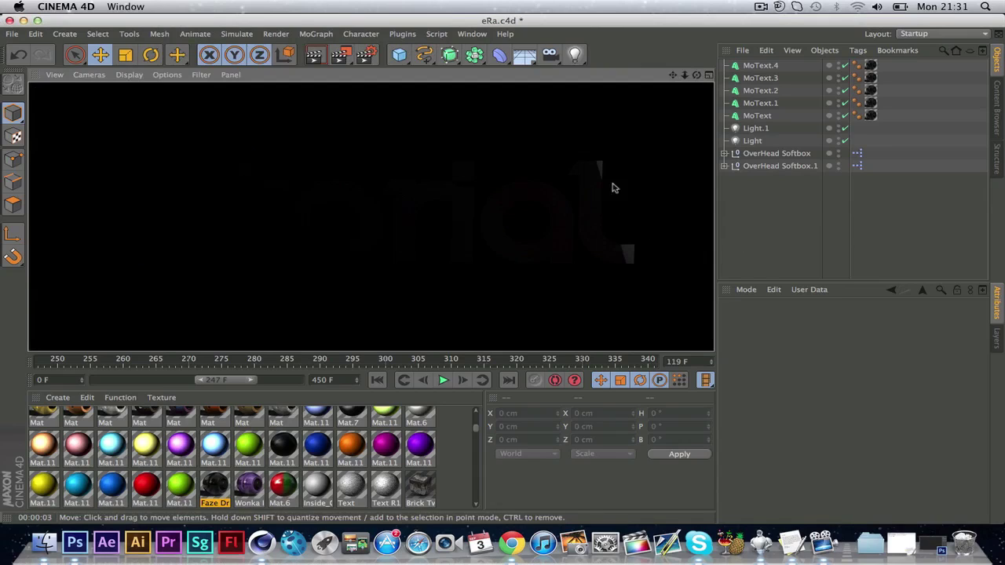
click(691, 210)
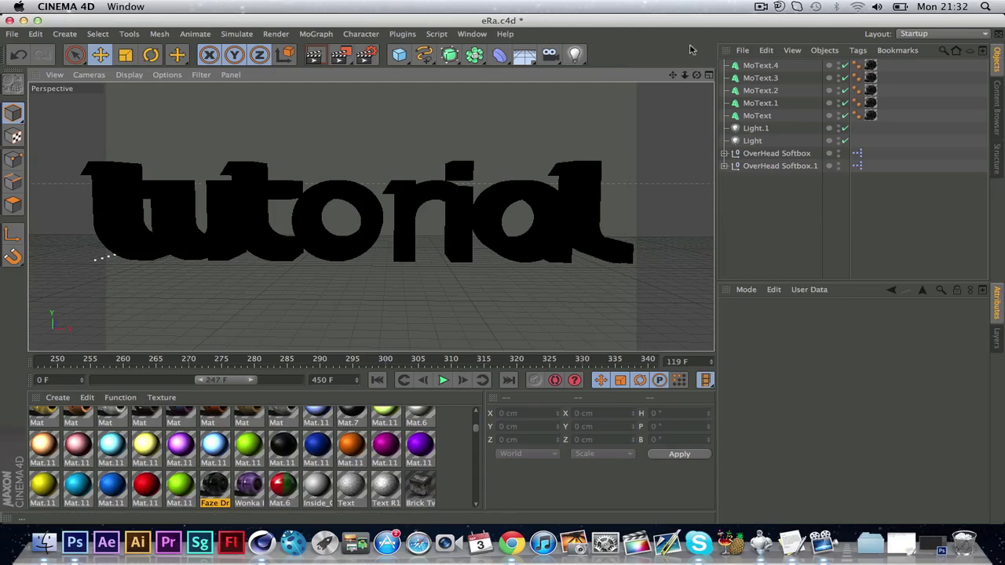
Apply the Orange material to the front MoText and restrict it to the front cap with selection C1.
drag(697, 75, 370, 216)
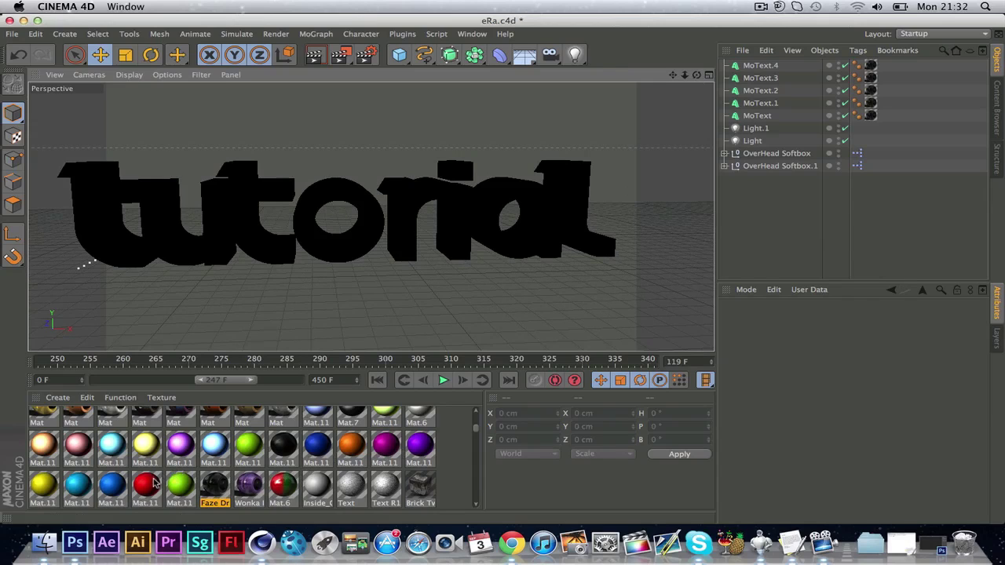
scroll(154, 484, up, 5)
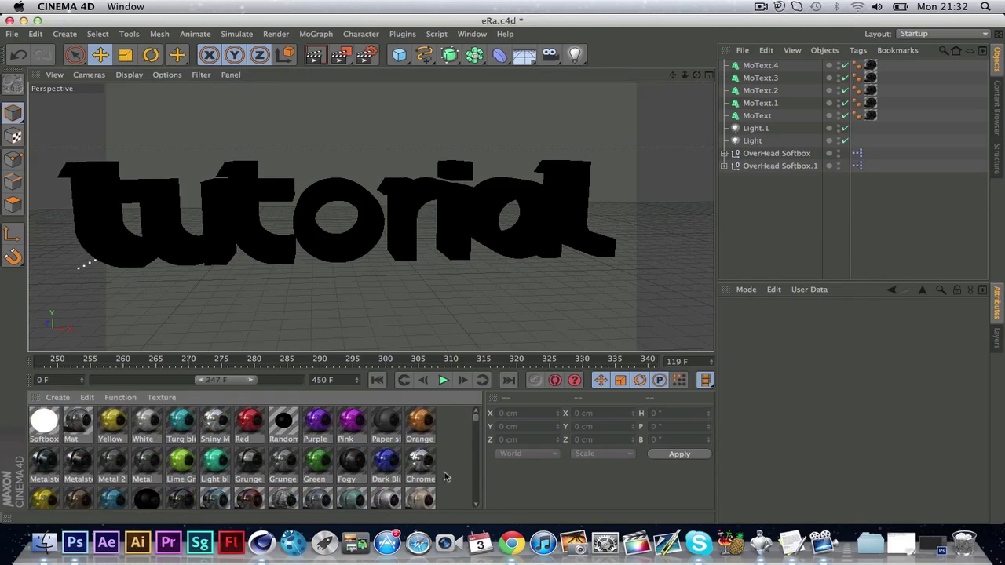
drag(427, 428, 344, 259)
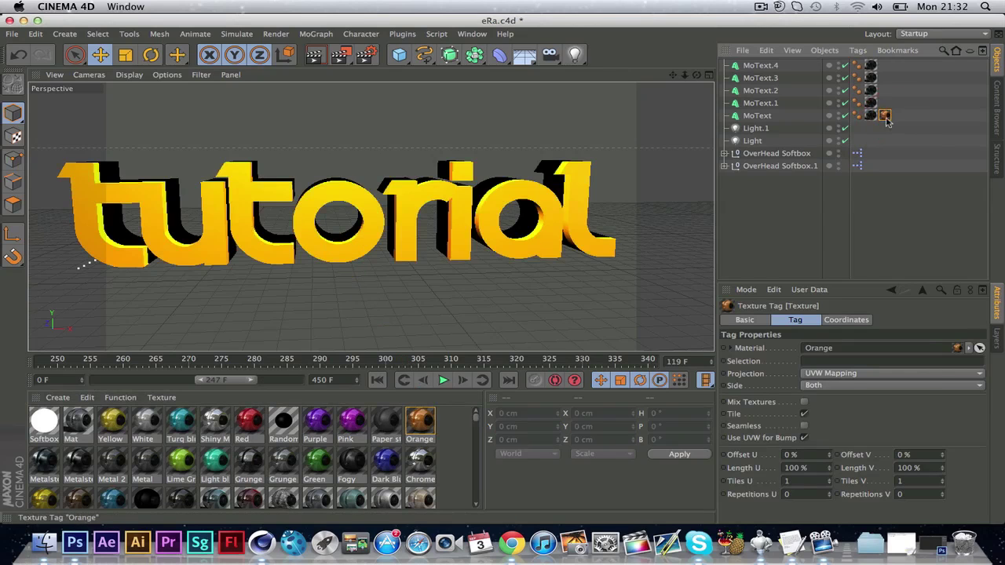
click(826, 362)
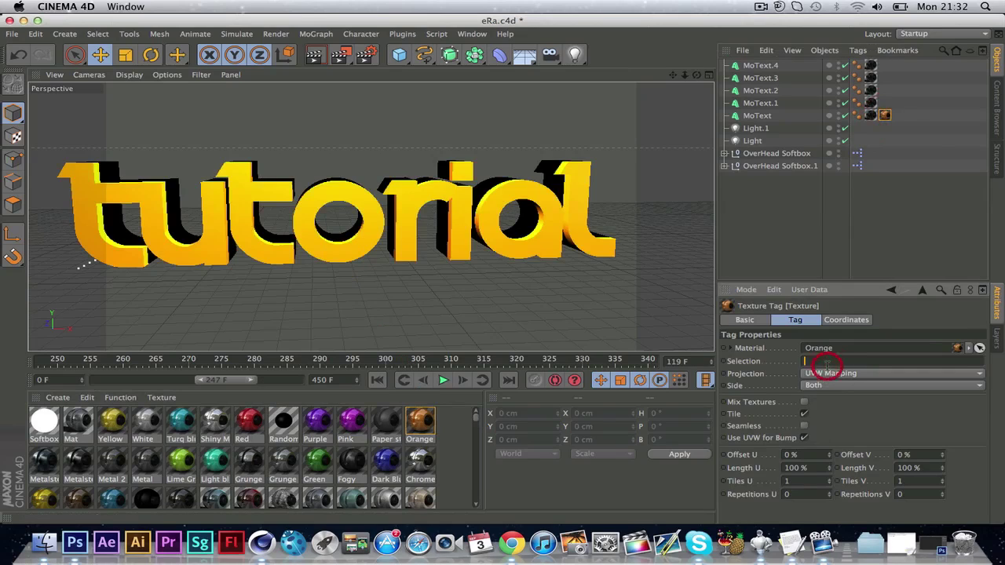
text(C)
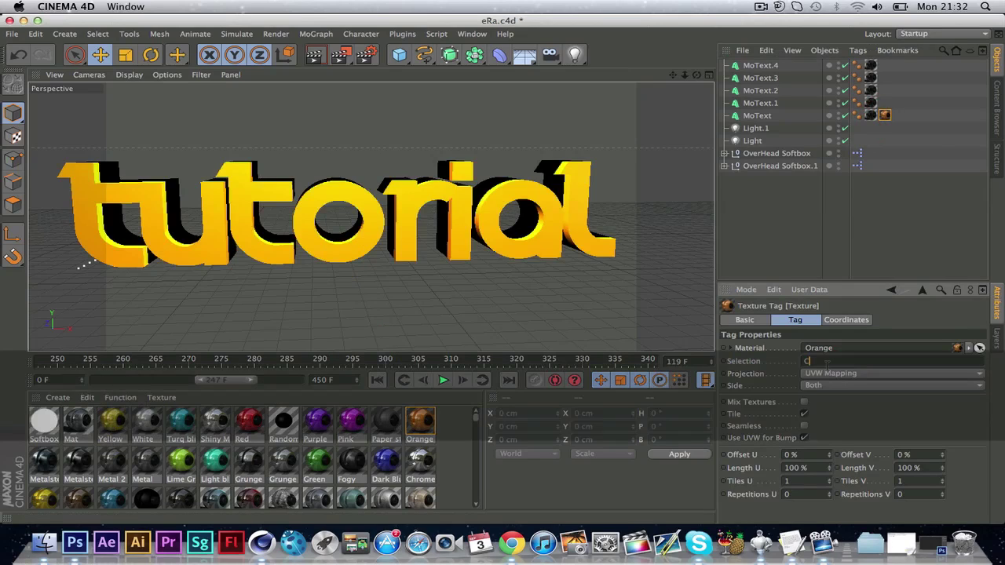
text(1)
key(Return)
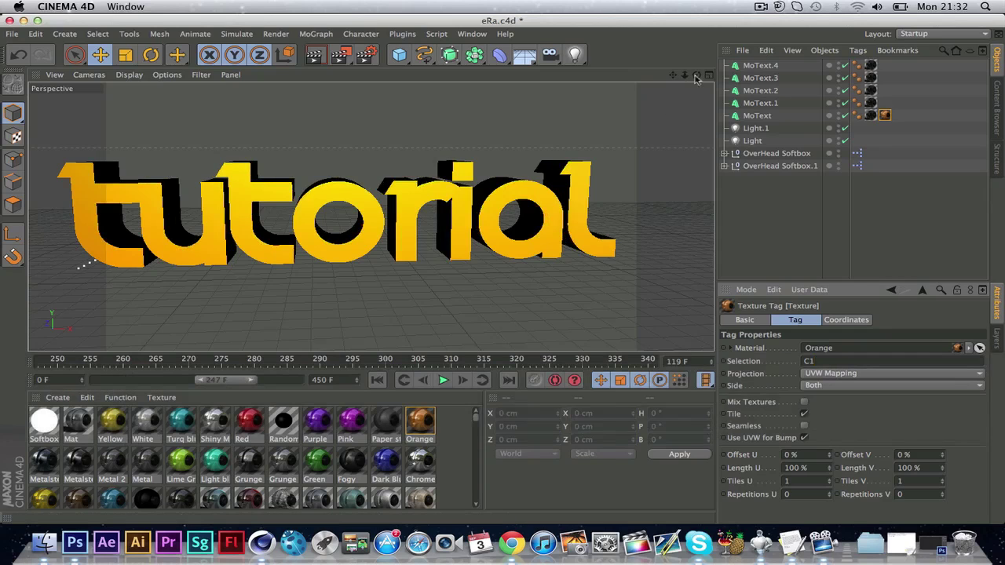
Render the active view from an angle to check the orange front cap against the dark layers.
drag(697, 74, 296, 94)
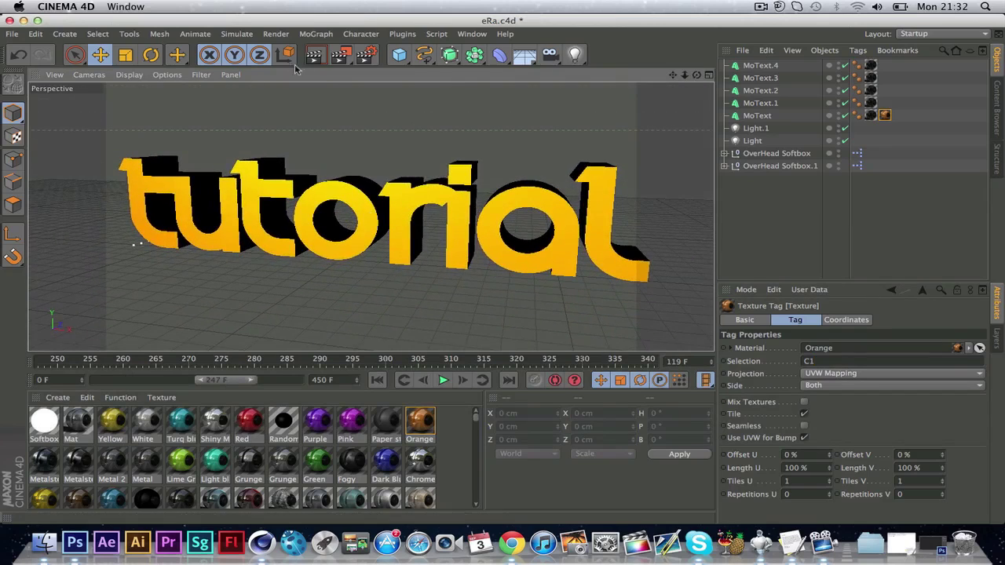
click(314, 55)
click(341, 217)
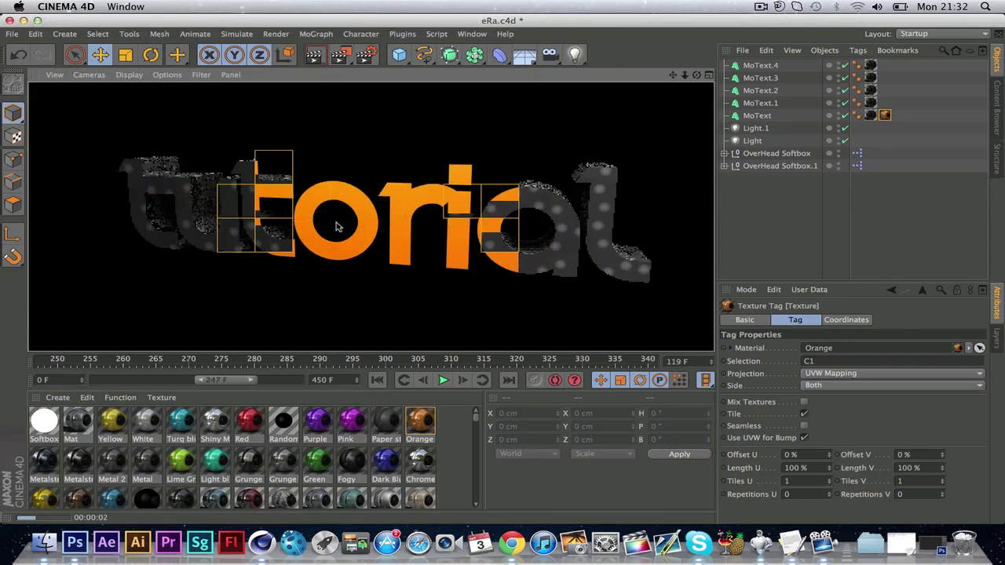
click(822, 229)
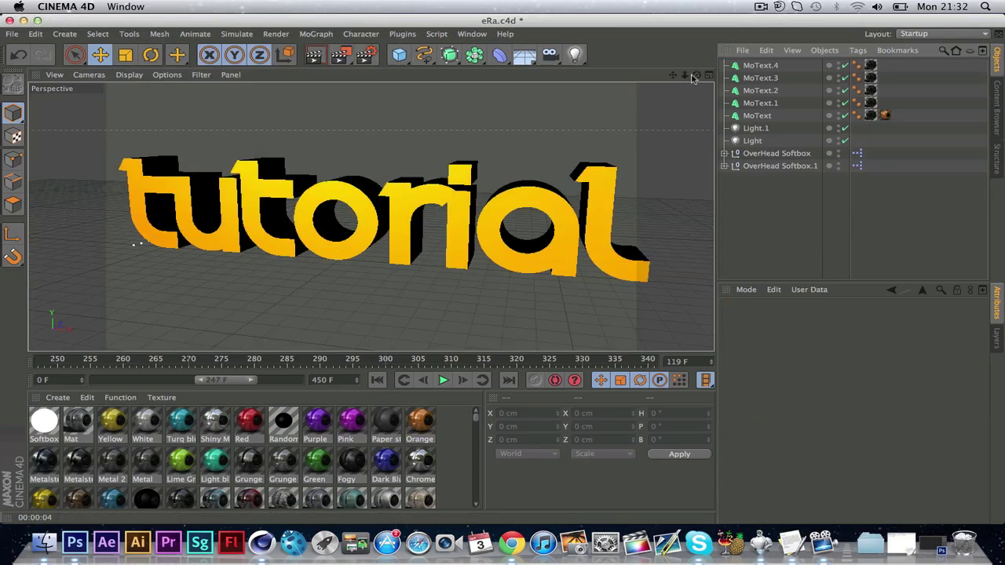
Duplicate the front MoText layer and delete the Faze Drag and Orange texture tags from the copy.
drag(696, 77, 471, 77)
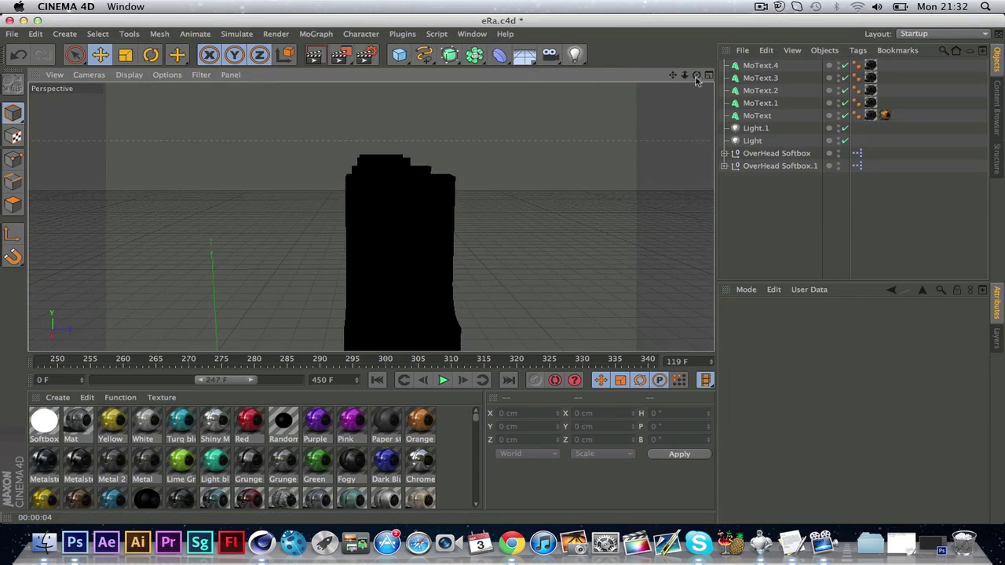
click(759, 65)
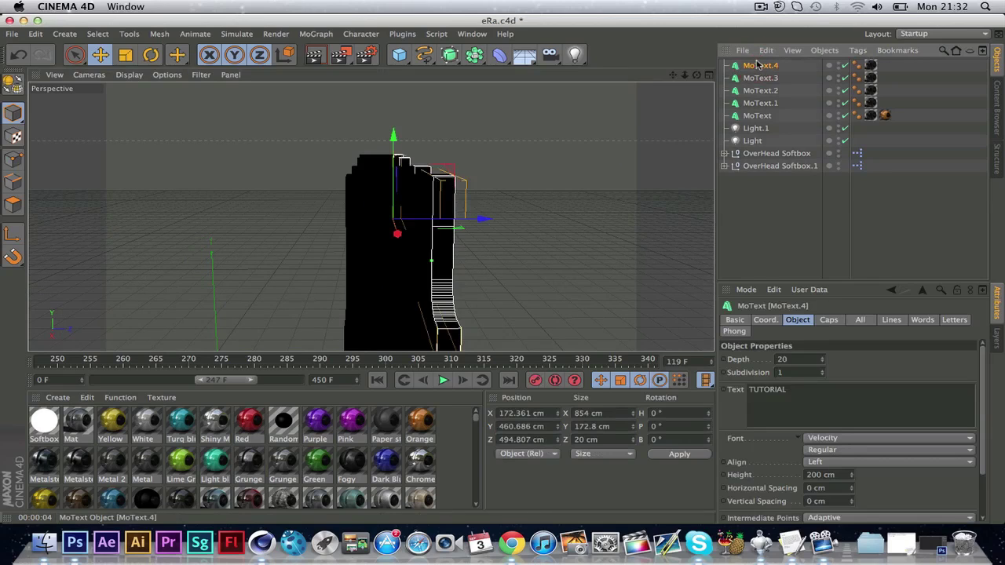
click(757, 115)
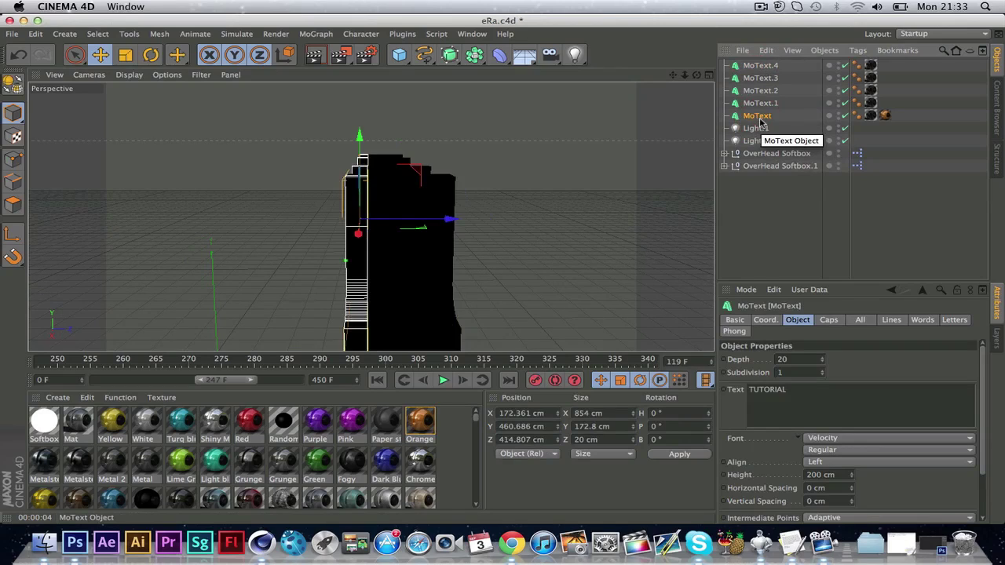
key(ctrl+v)
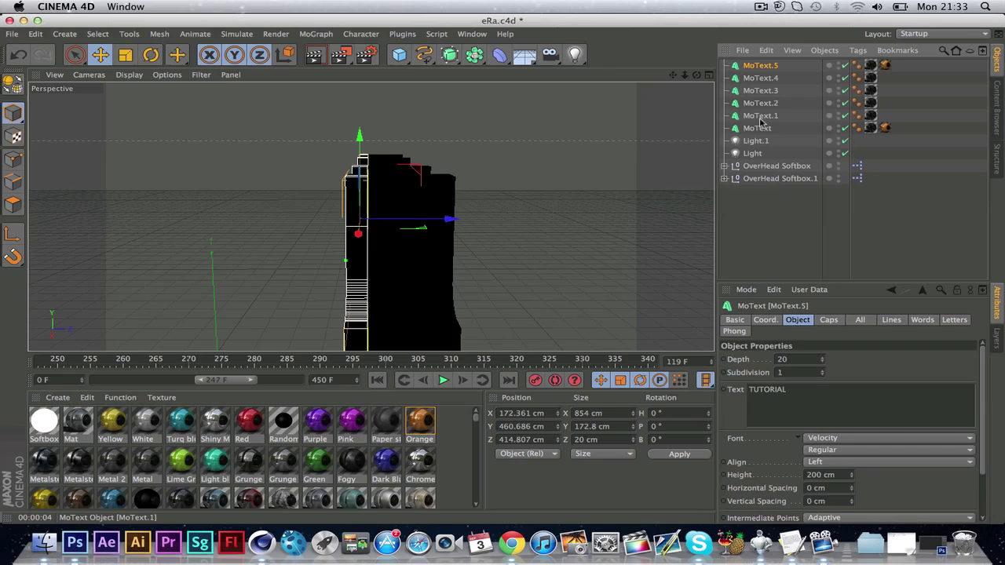
click(870, 66)
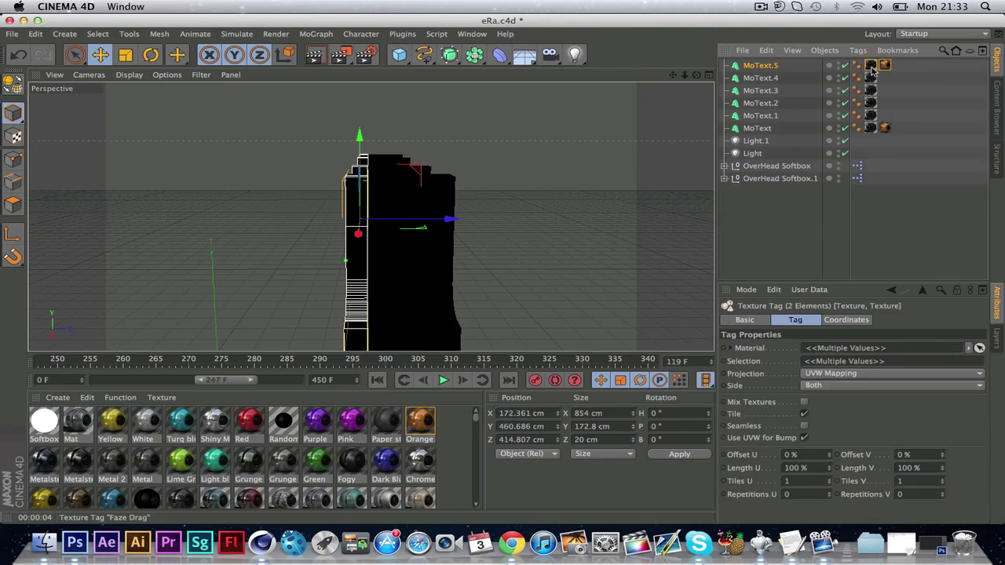
key(Delete)
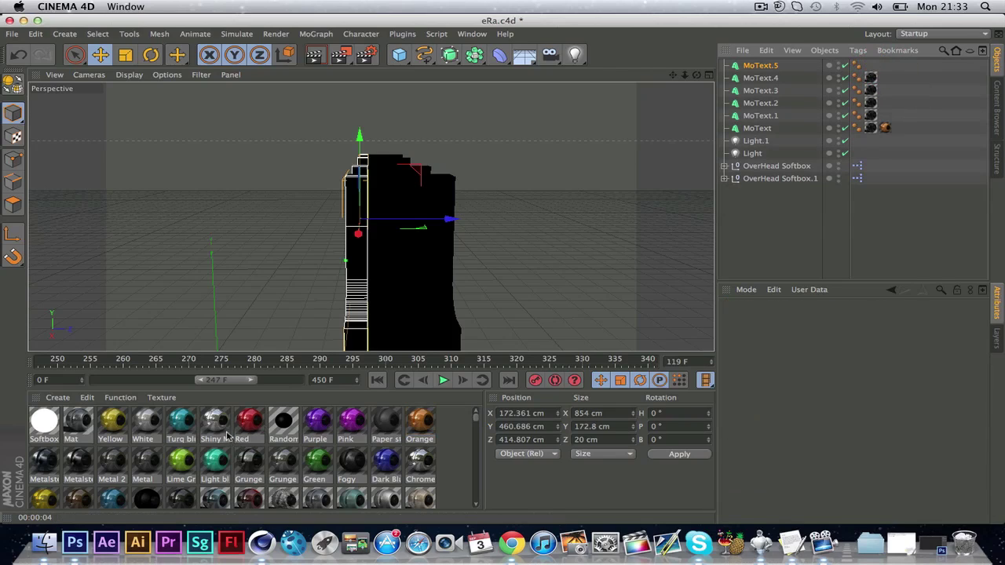
Check the Shiny Mat material's settings and apply it to the untextured MoText copy MoText.5.
click(224, 424)
double_click(224, 424)
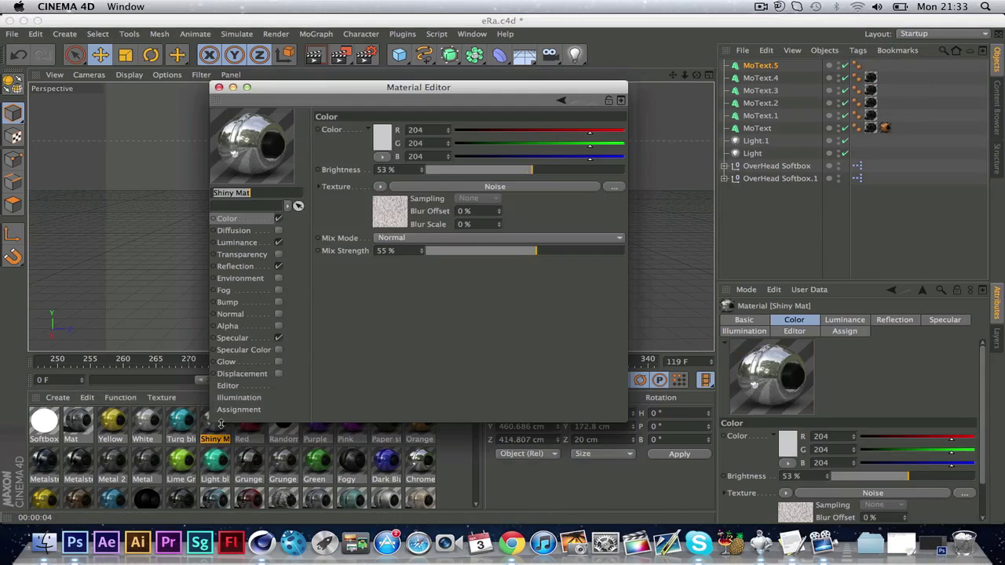
click(218, 89)
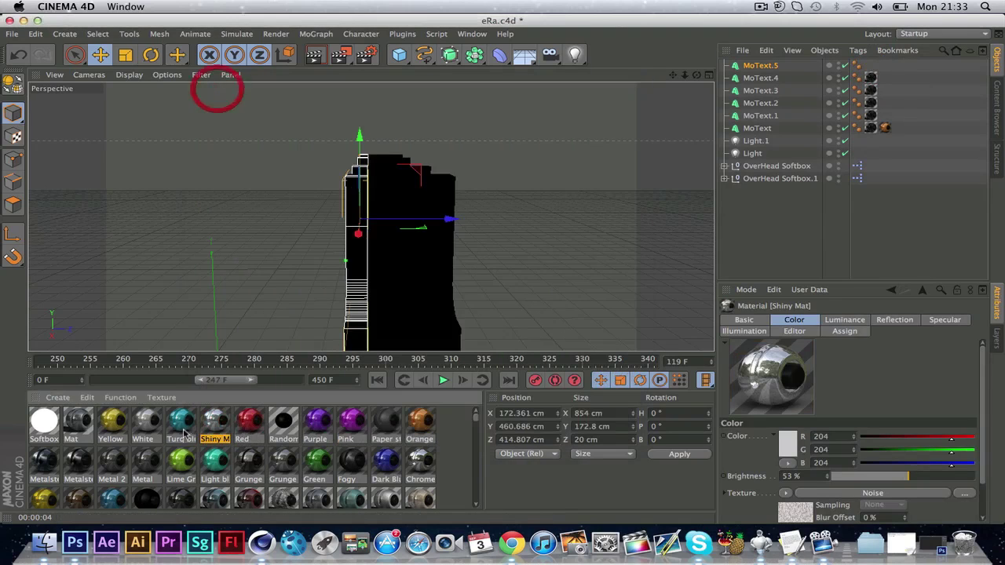
click(439, 427)
drag(219, 425, 760, 67)
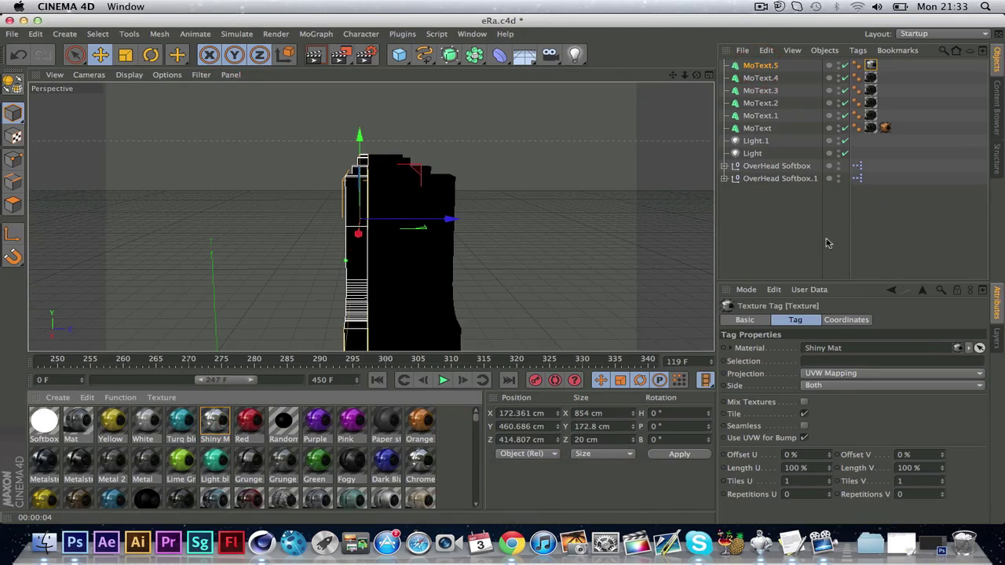
Set the extrusion depth of the Shiny Mat text layer to 5 cm.
click(760, 67)
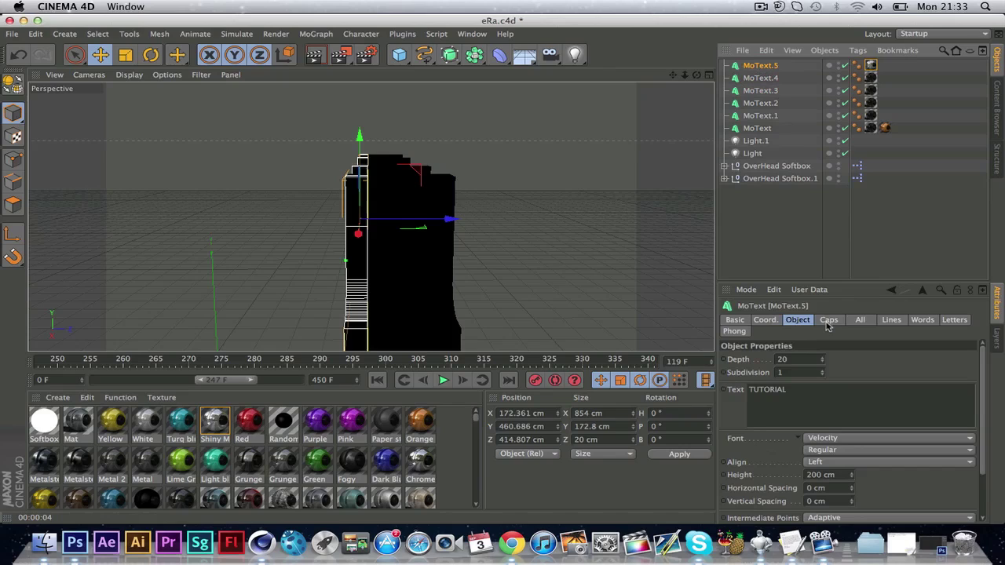
double_click(810, 359)
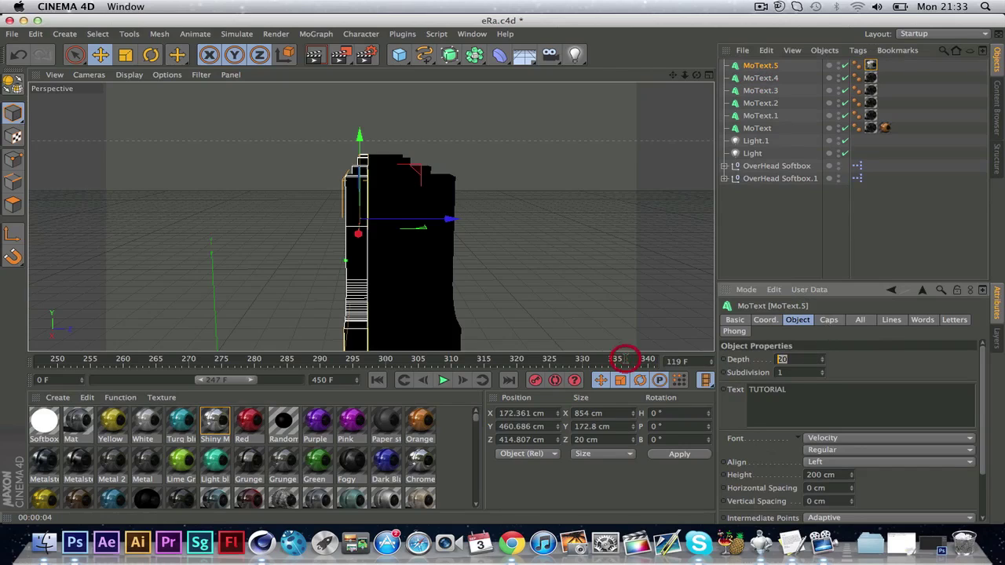
text(5)
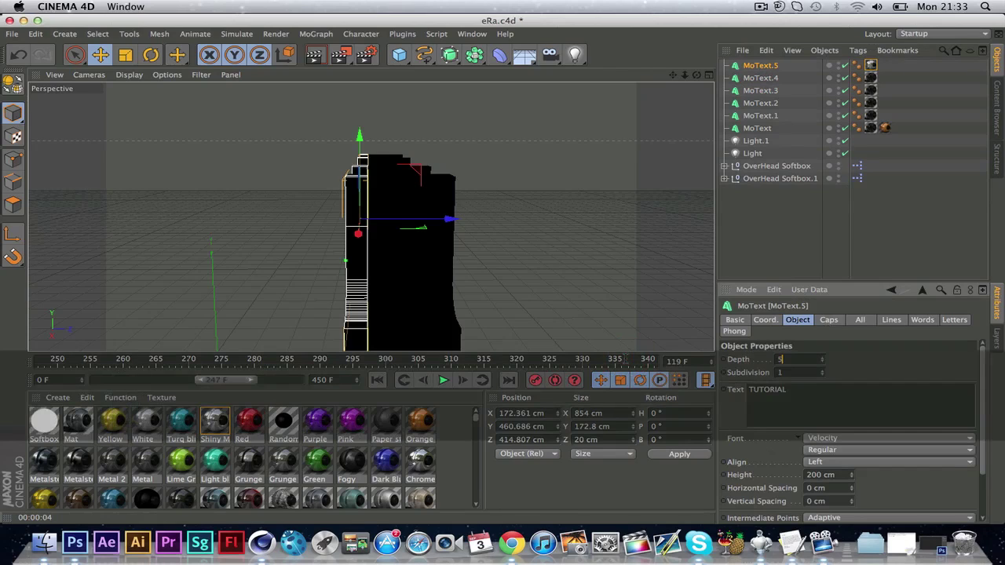
key(BackSpace)
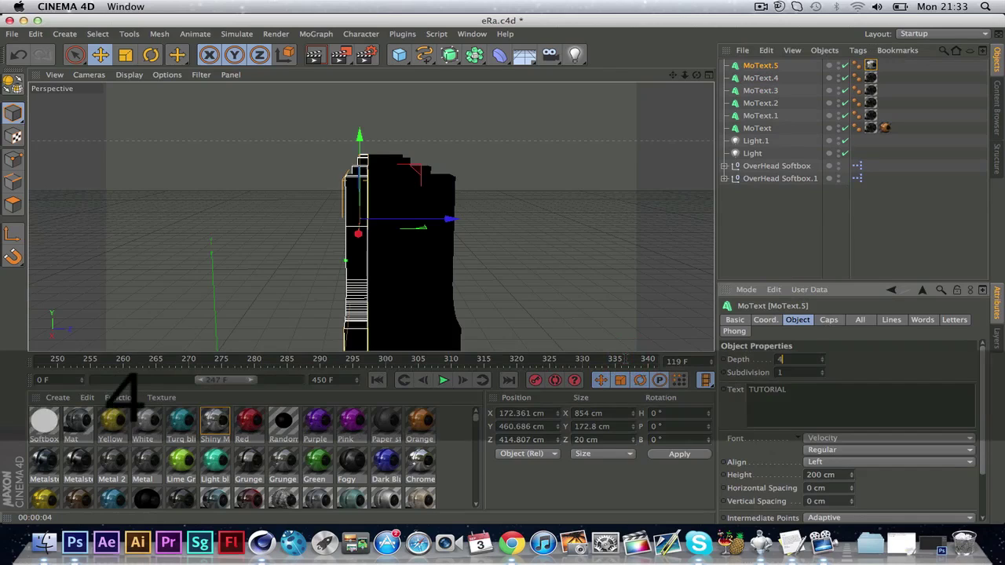
text(4)
key(Return)
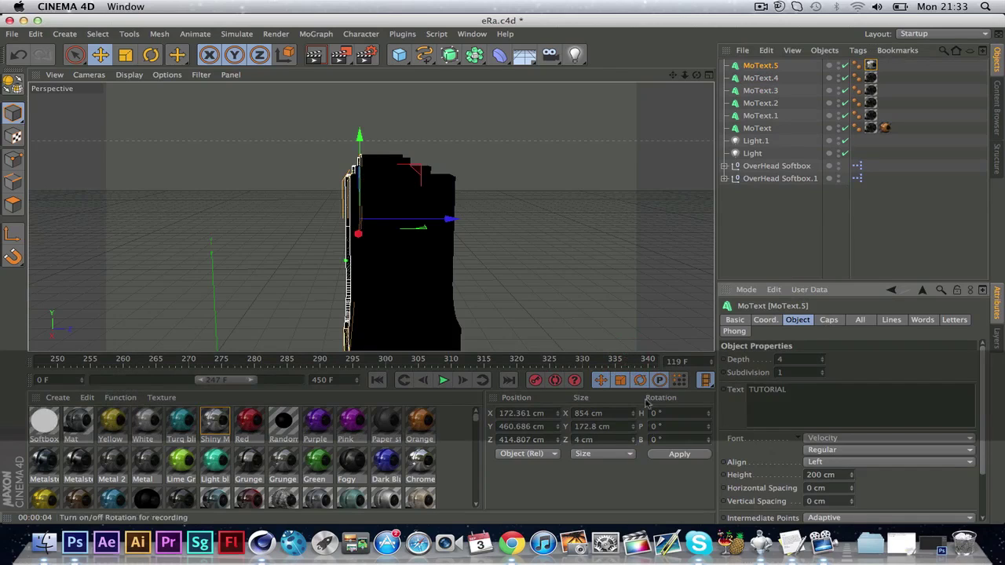
click(796, 359)
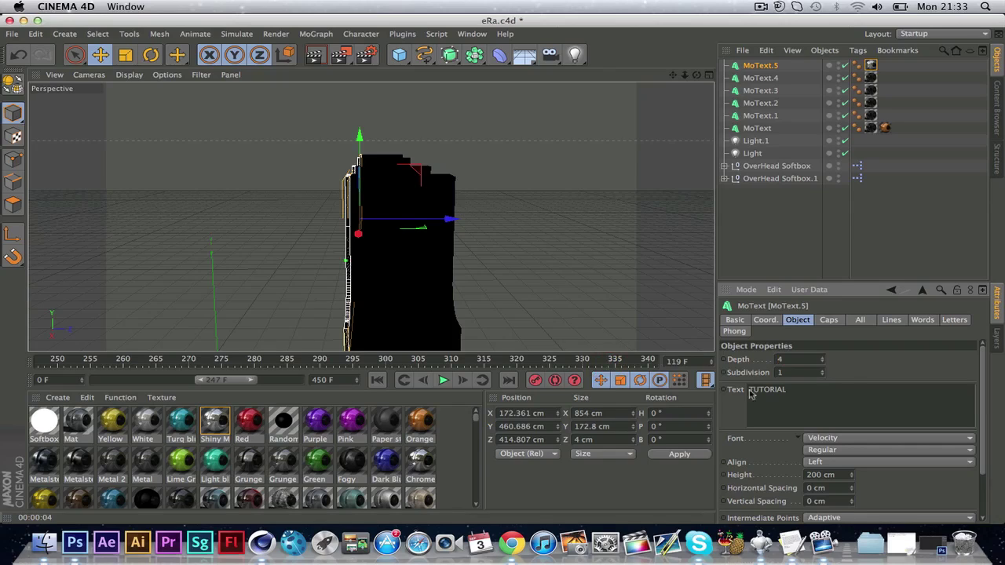
key(Return)
text(5)
key(Return)
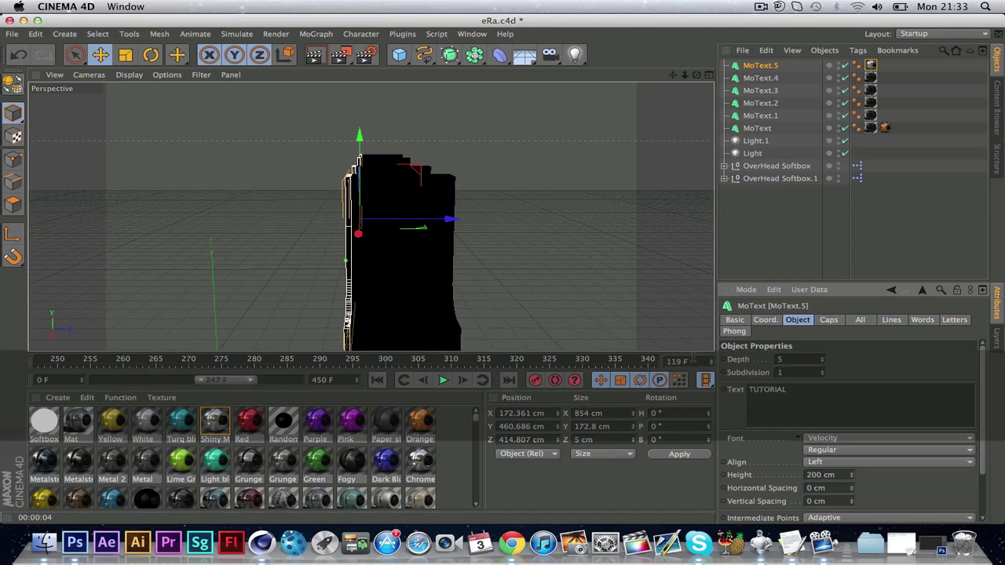
Set both the start and end caps of the Shiny Mat text layer to Fillet.
click(830, 321)
click(811, 359)
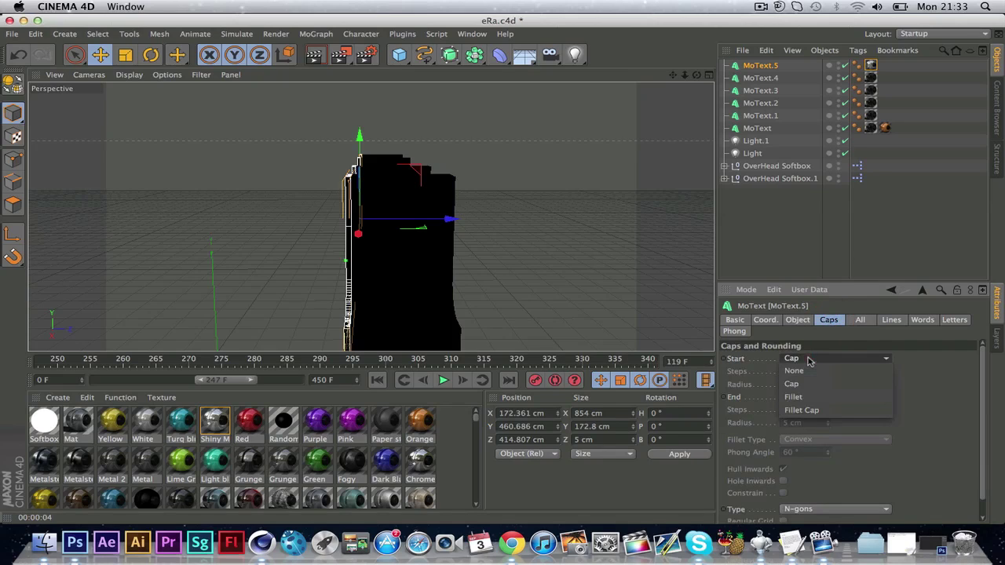
click(814, 398)
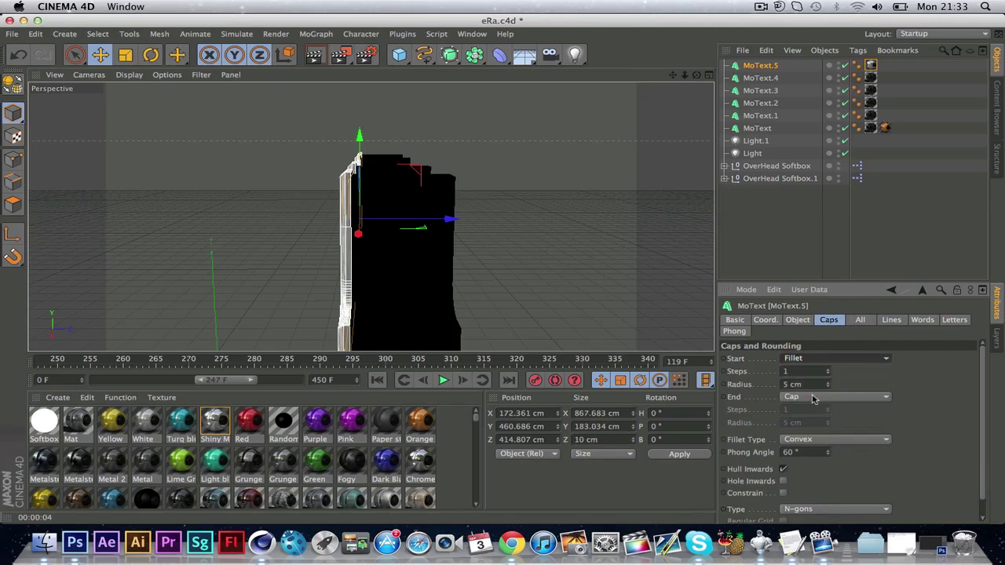
click(814, 402)
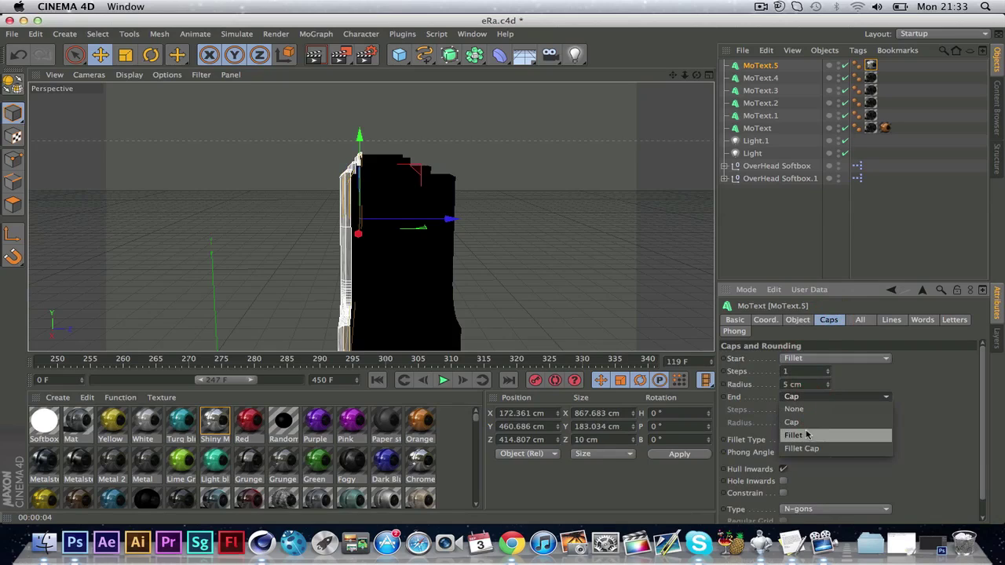
click(807, 430)
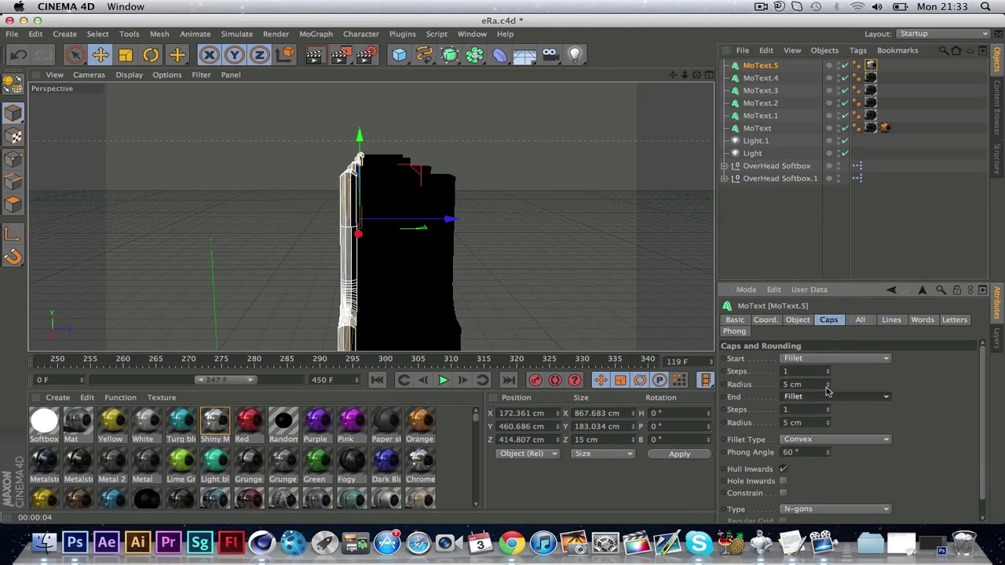
click(827, 359)
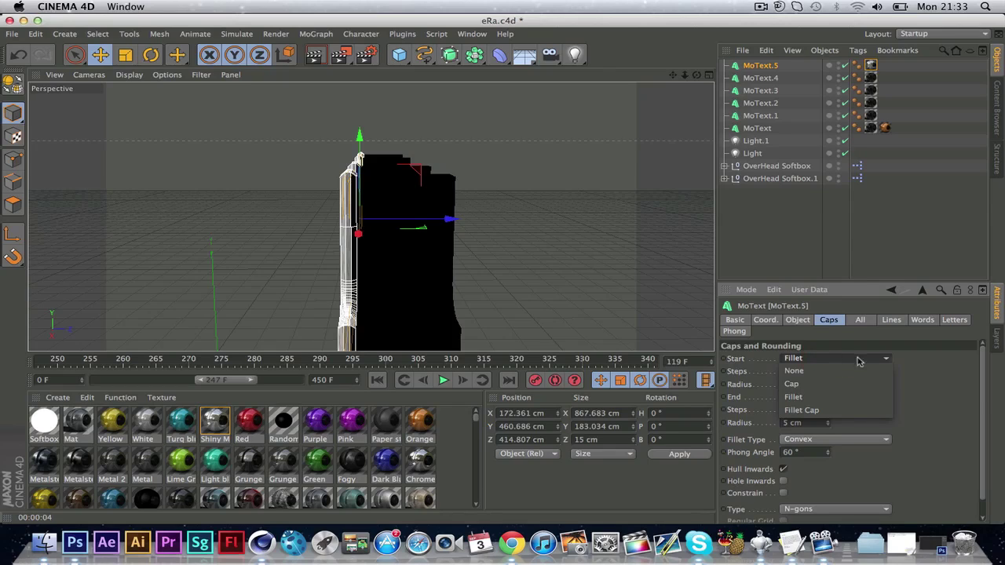
click(928, 377)
Set the start and end fillet radius of the Shiny Mat text layer to 2 cm.
click(816, 385)
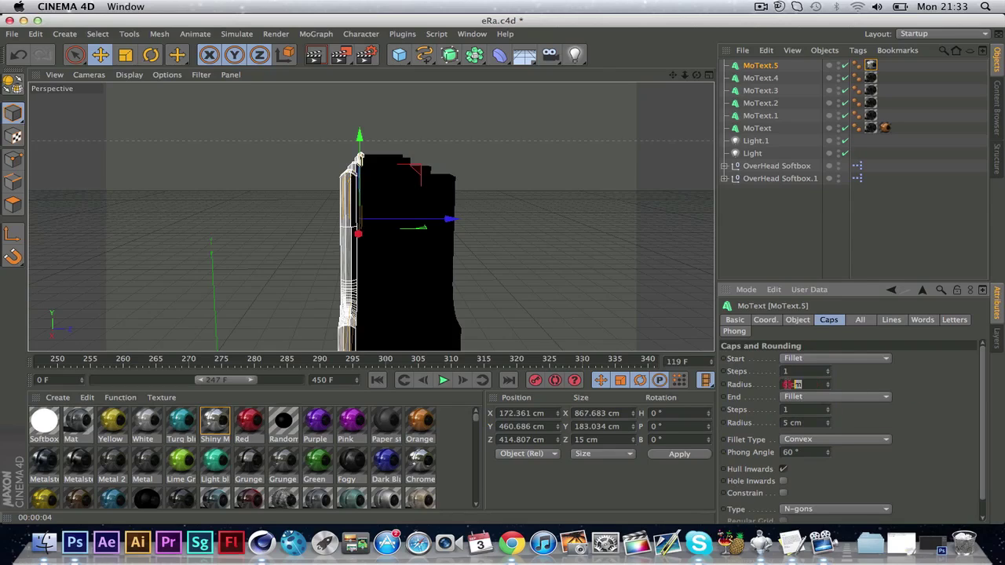
text(2)
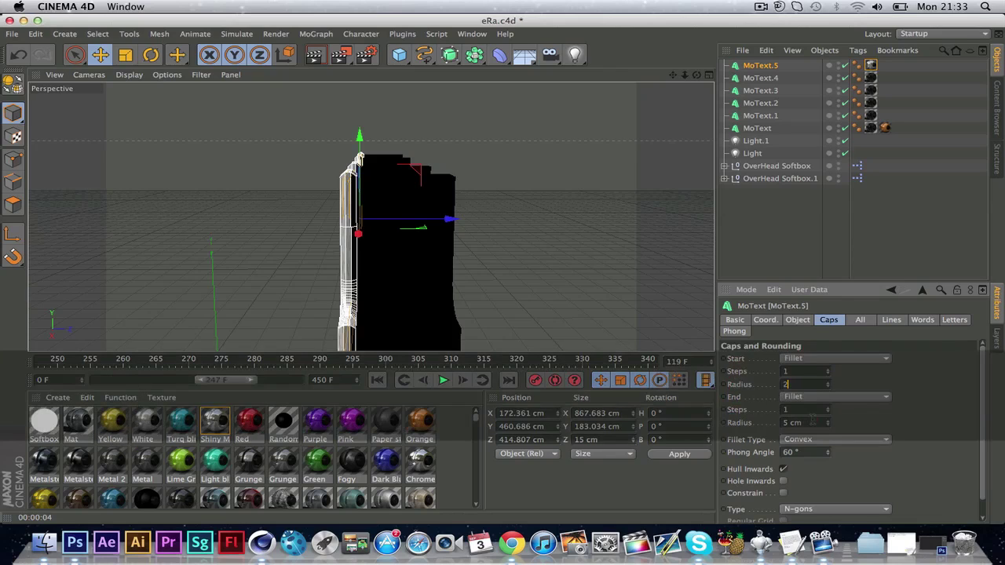
key(Tab)
text(2)
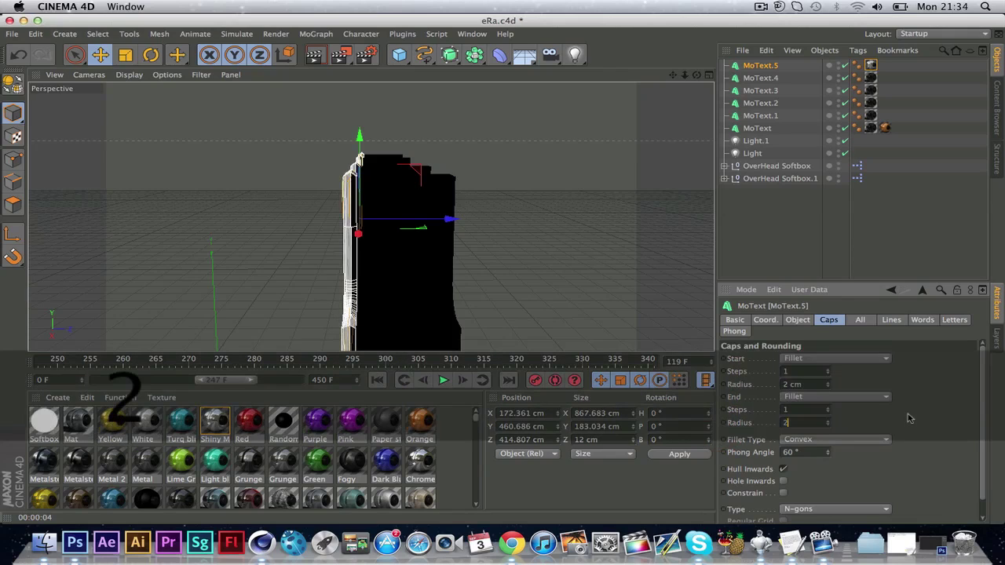
click(908, 419)
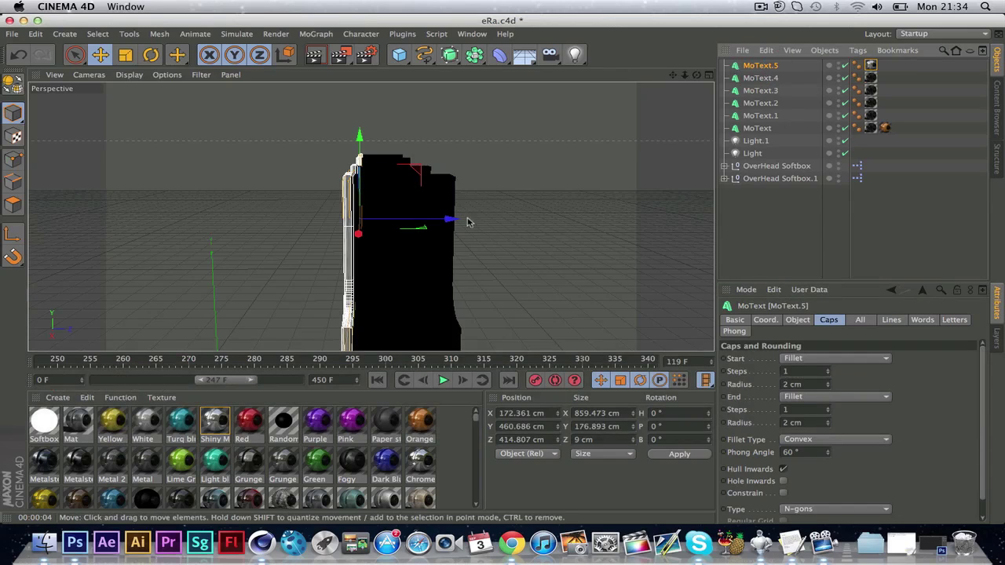
Duplicate the thin Shiny Mat layer five times, spacing the copies 20 cm apart along Z through the depth of the text.
mouse_move(451, 224)
mouse_down()
mouse_move(439, 224)
mouse_move(453, 223)
mouse_up()
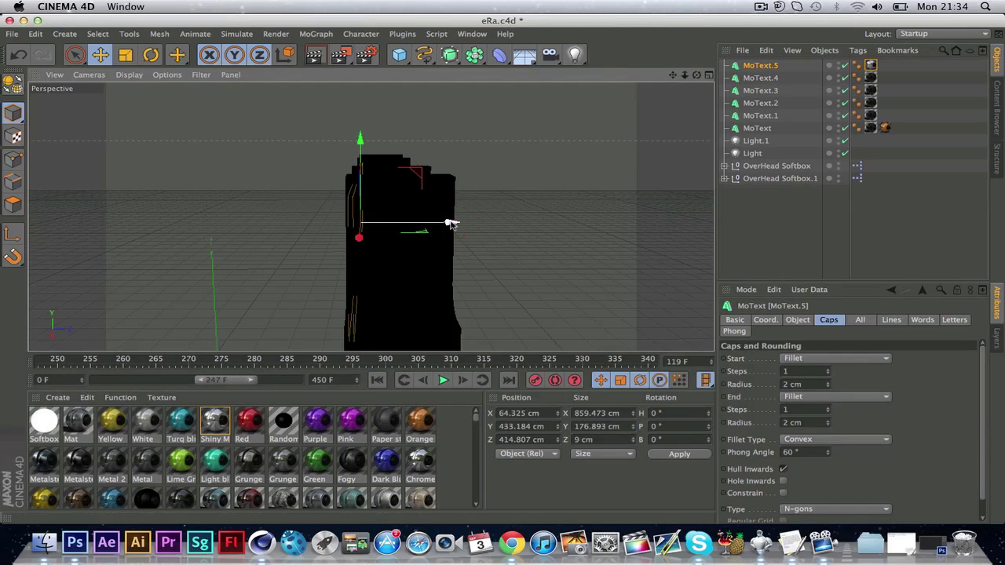
key(super+z)
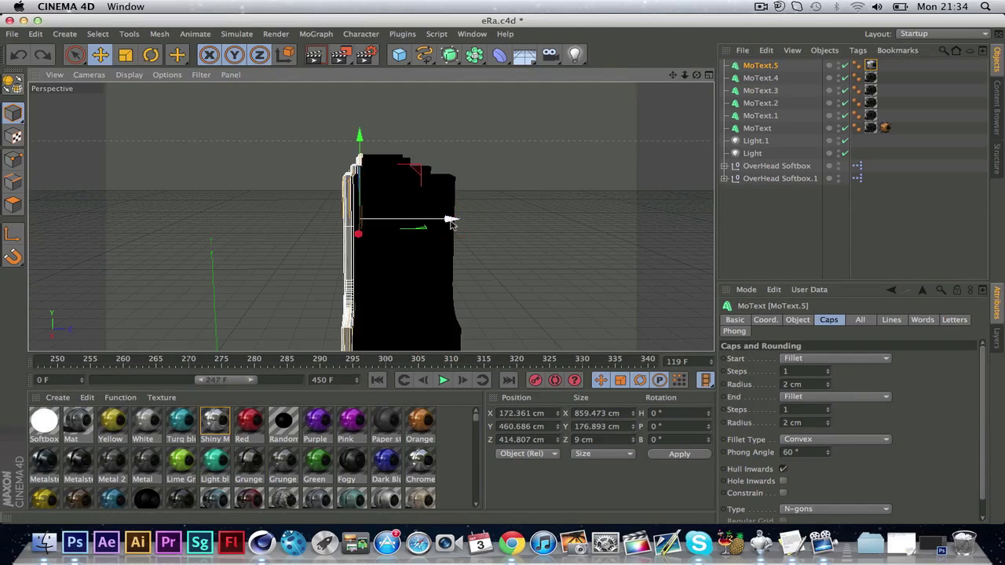
key(super+v)
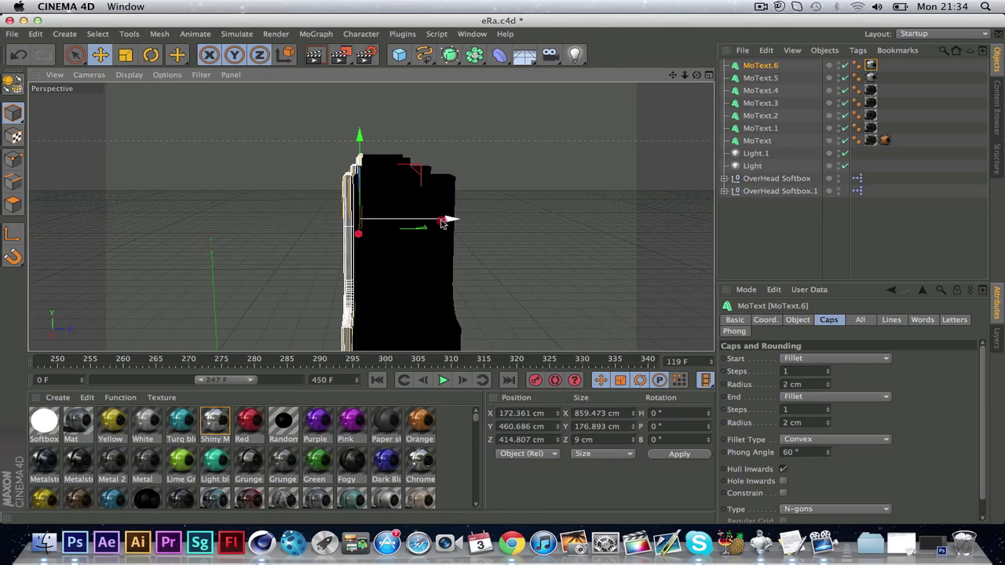
drag(442, 223, 455, 221)
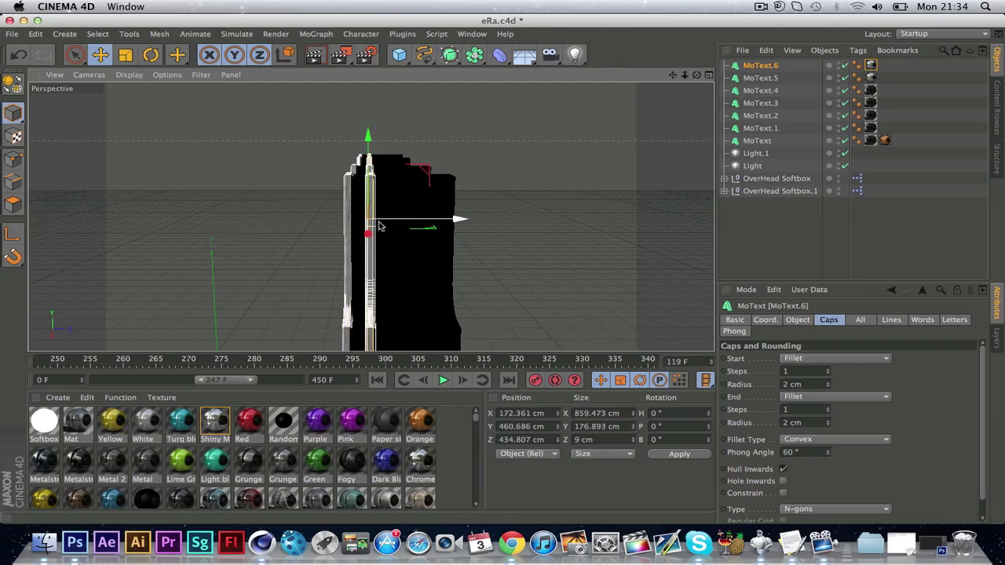
key(super+v)
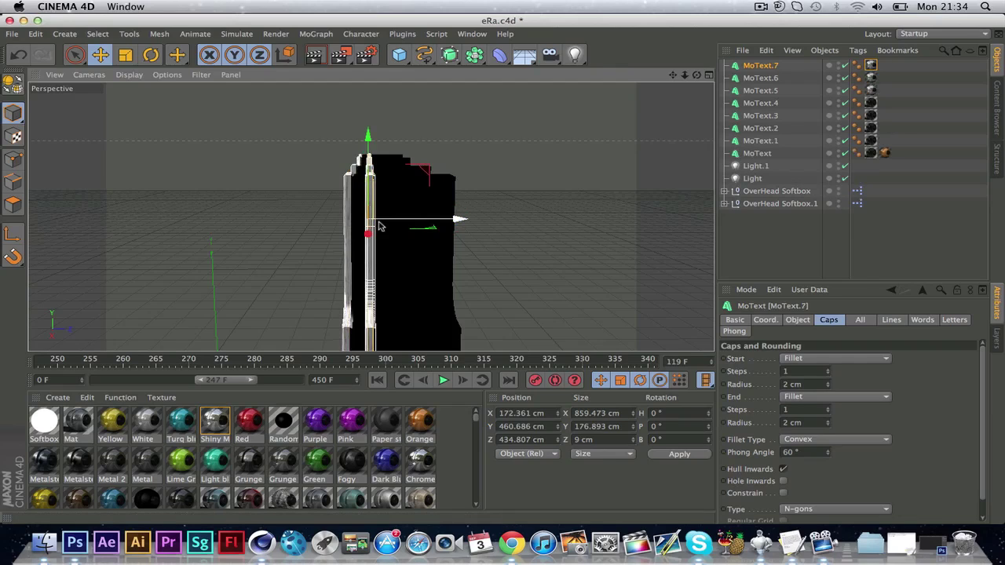
drag(378, 226, 412, 217)
key(super+v)
key(super+v)
key(super+v)
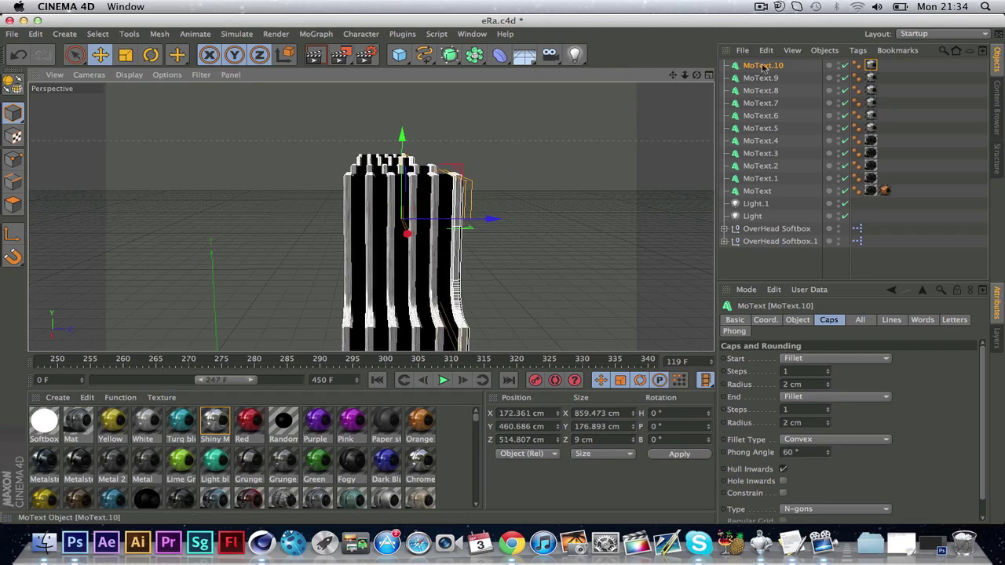
Select all MoText layers from MoText to MoText.10 and set their horizontal spacing to 3 cm.
drag(697, 76, 618, 79)
drag(695, 76, 696, 78)
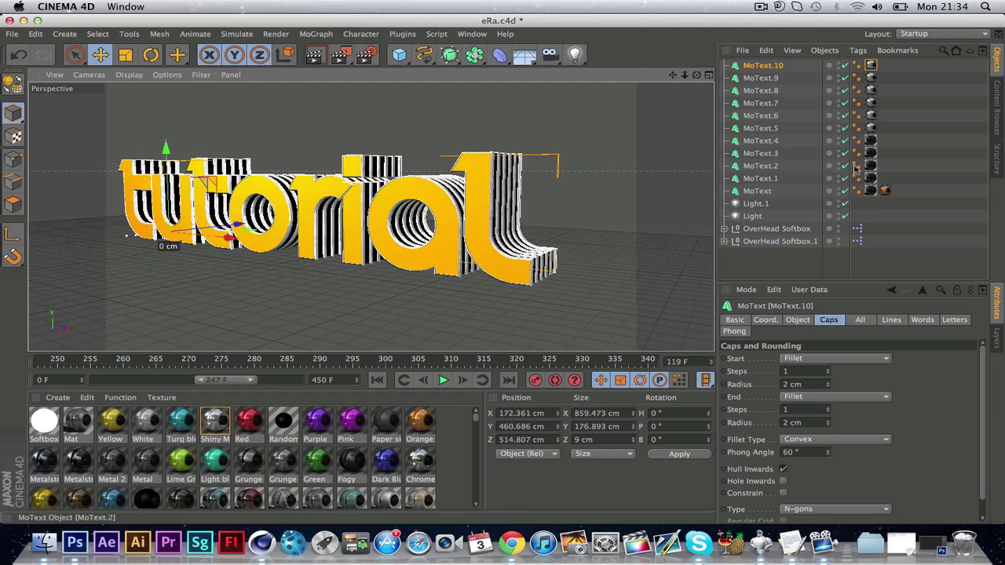
click(891, 201)
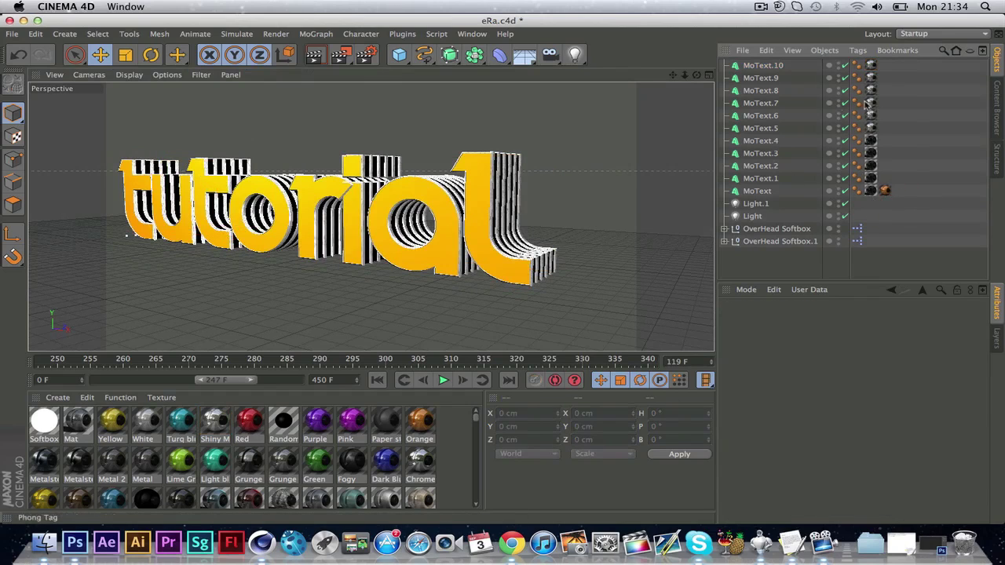
click(769, 192)
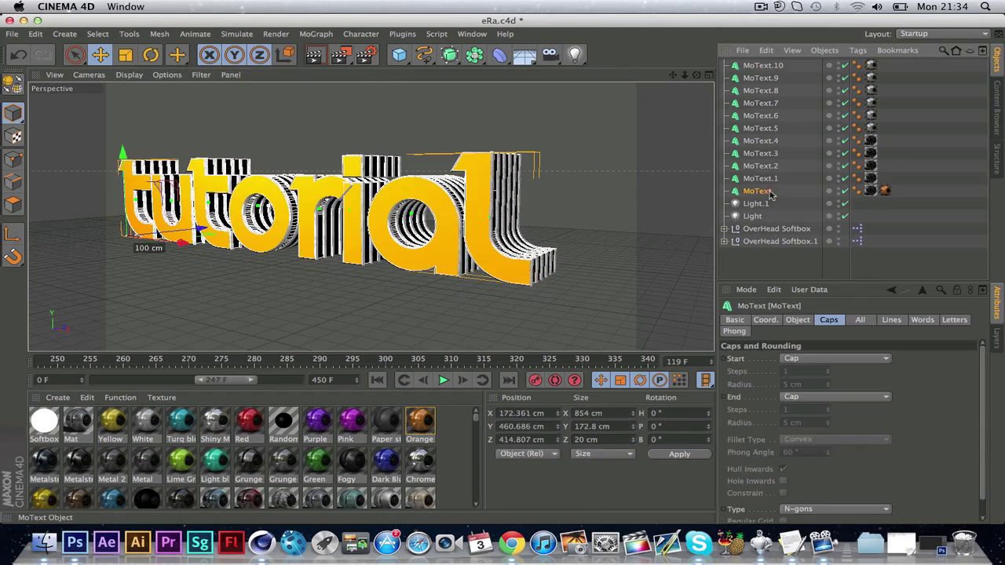
shift+click(763, 66)
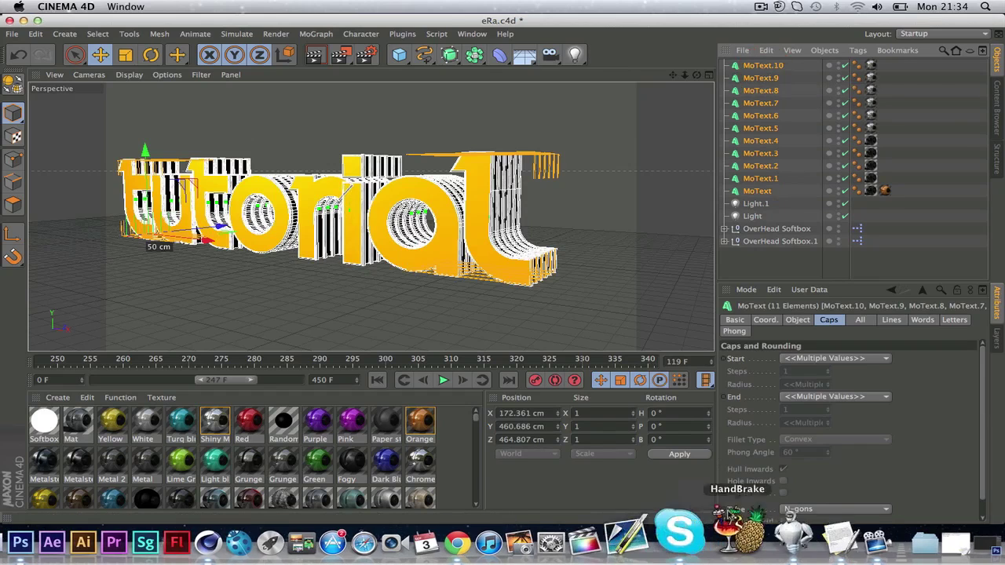
click(798, 321)
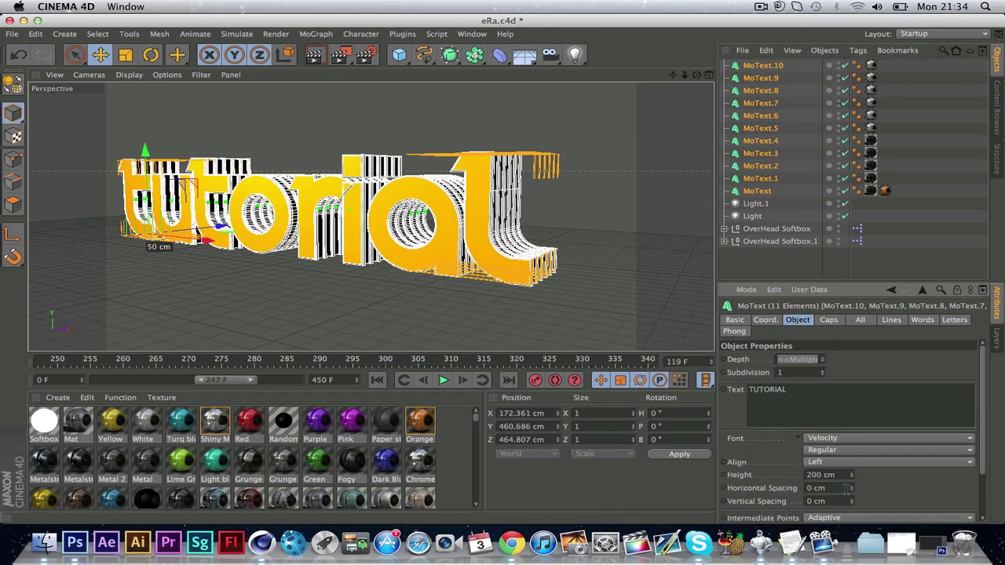
drag(851, 491, 894, 491)
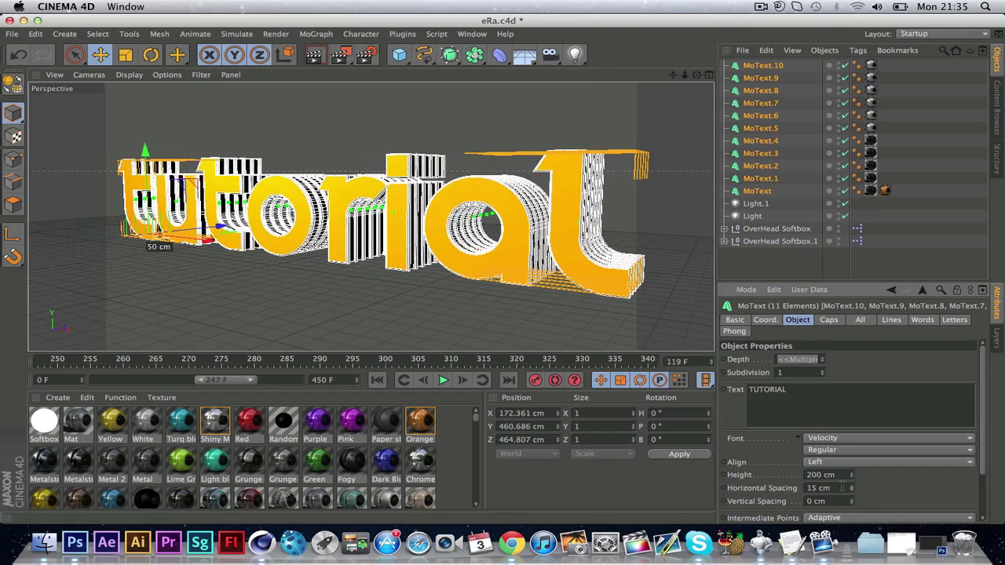
double_click(840, 496)
key(shift+Tab)
text(3)
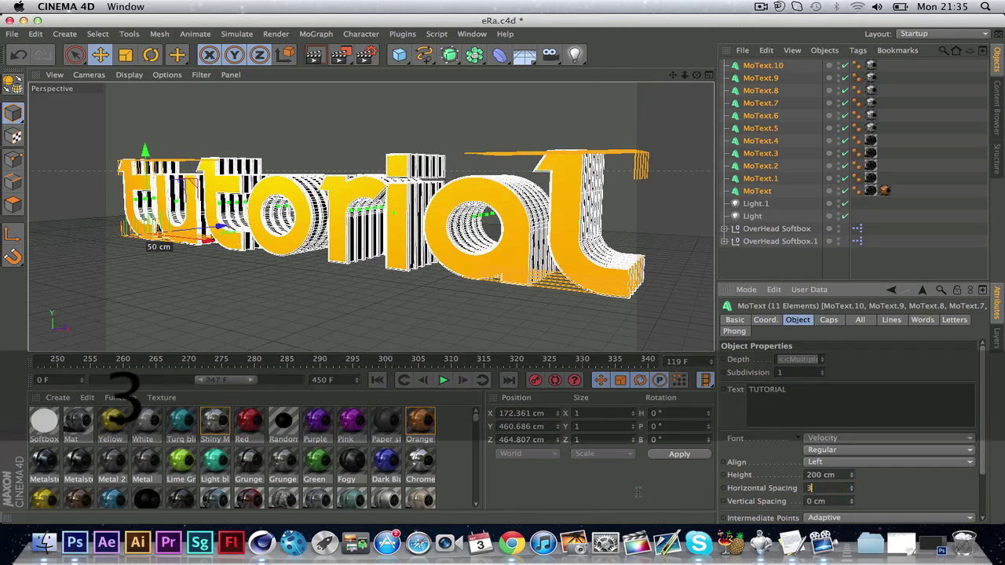
key(Return)
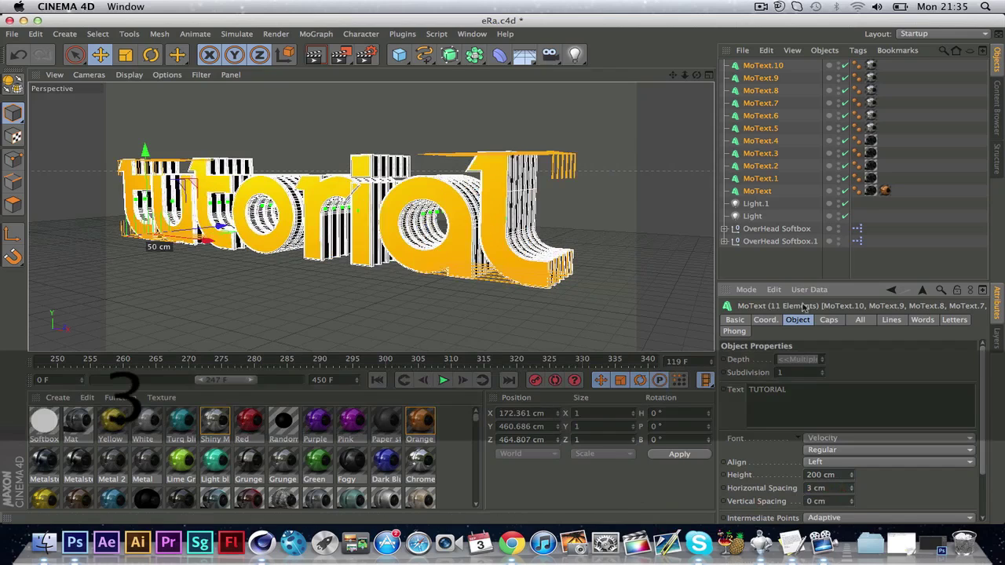
click(846, 253)
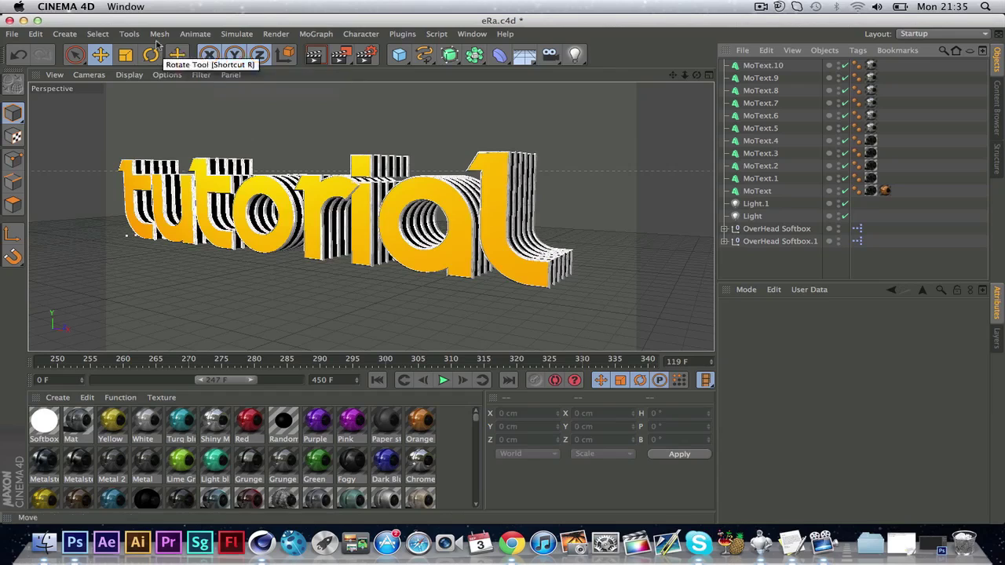
click(63, 34)
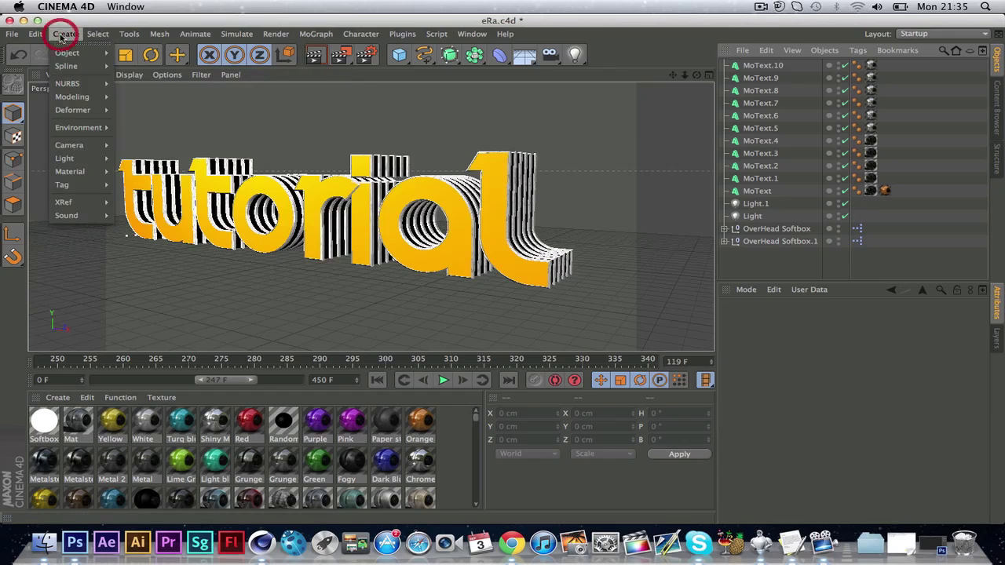
mouse_move(81, 82)
mouse_move(79, 54)
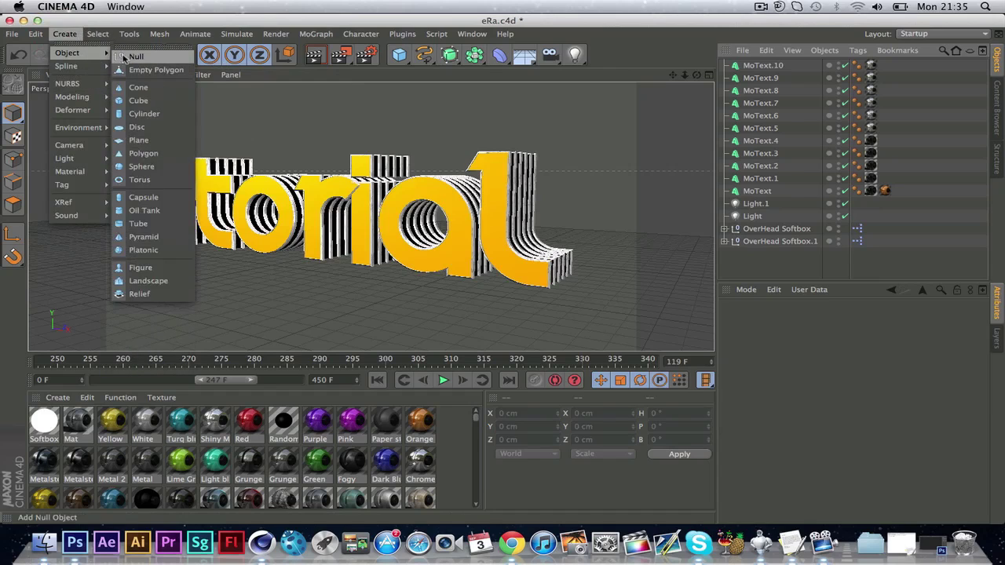
click(126, 55)
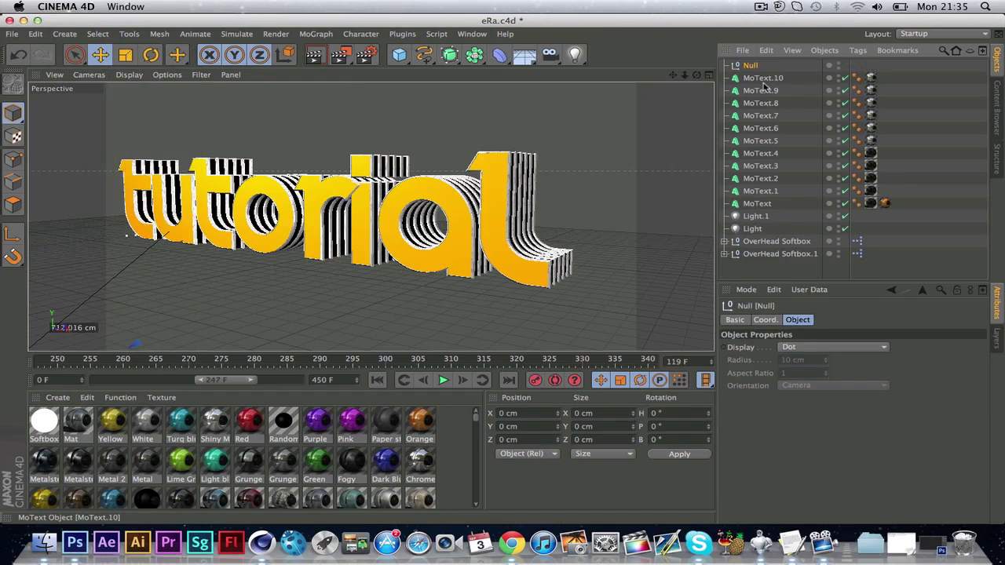
key(Delete)
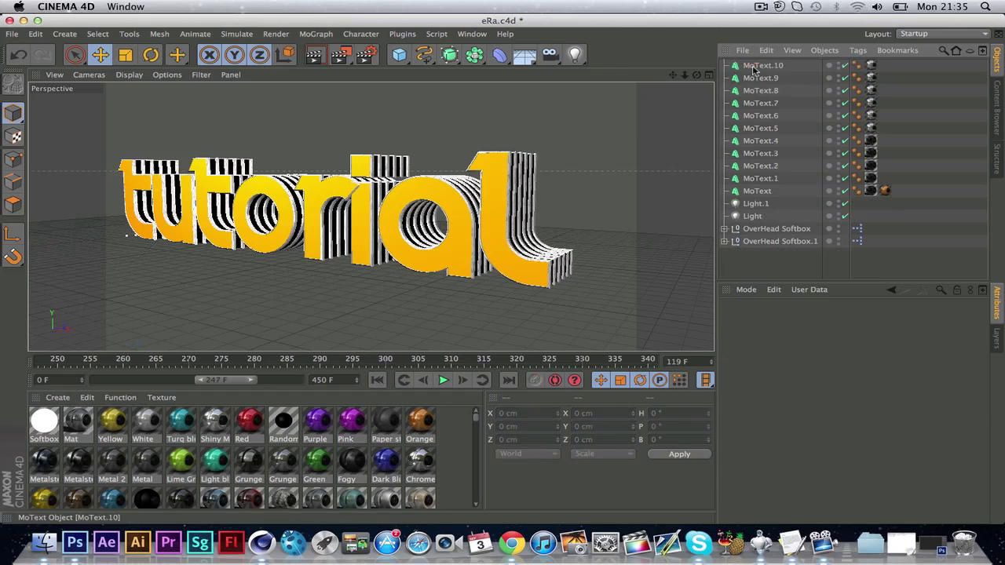
Group all the text layers from MoText to MoText.10 under one null object.
click(744, 68)
shift+click(759, 191)
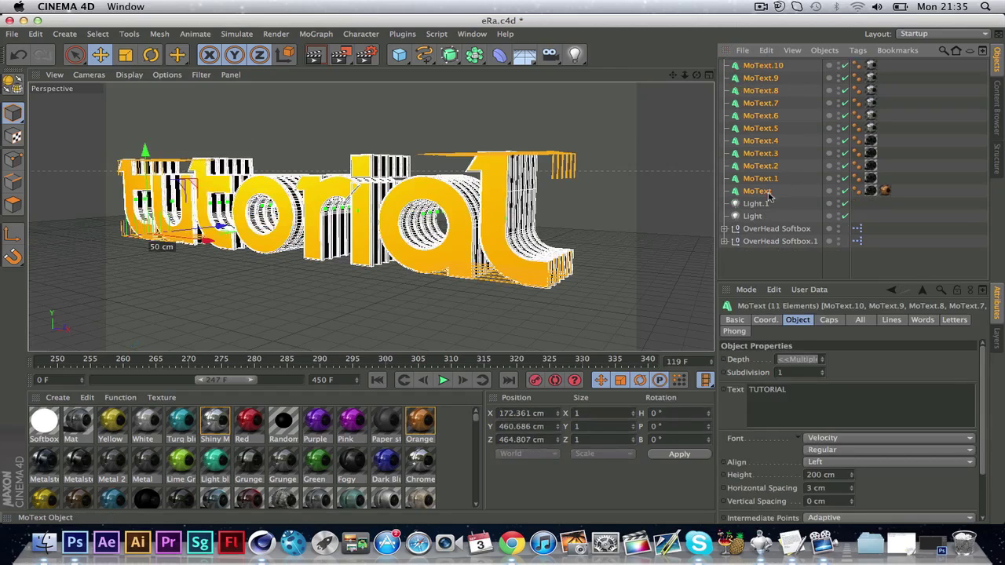
right_click(769, 196)
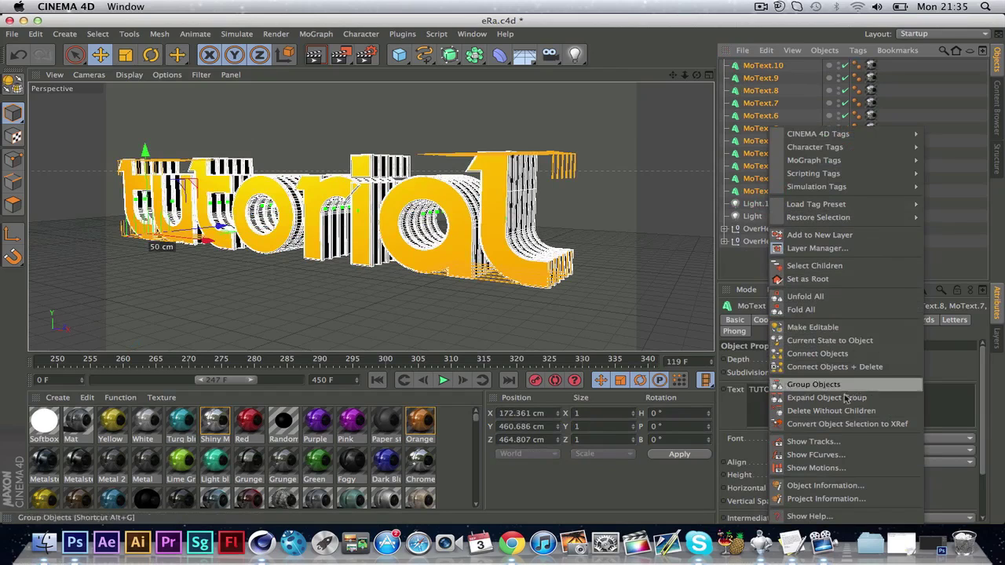
click(871, 385)
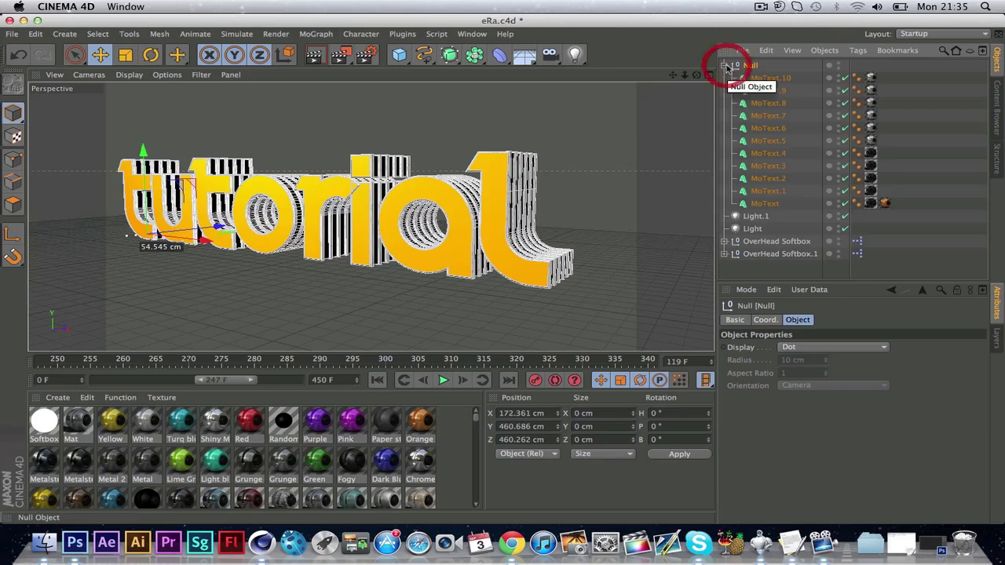
click(967, 134)
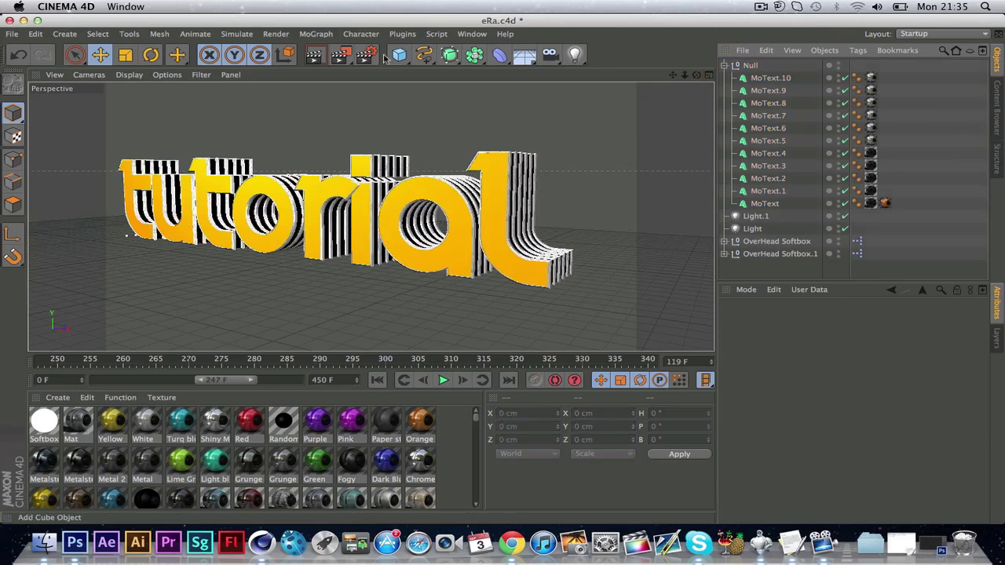
Add a MoGraph Random effector and place it inside the null group above the MoText layers.
click(334, 35)
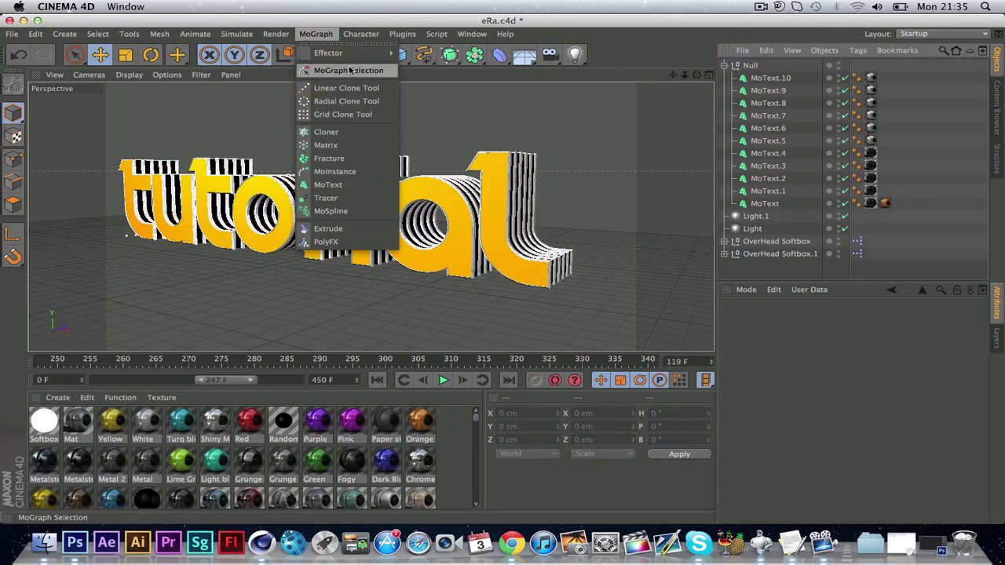
mouse_move(357, 53)
click(440, 154)
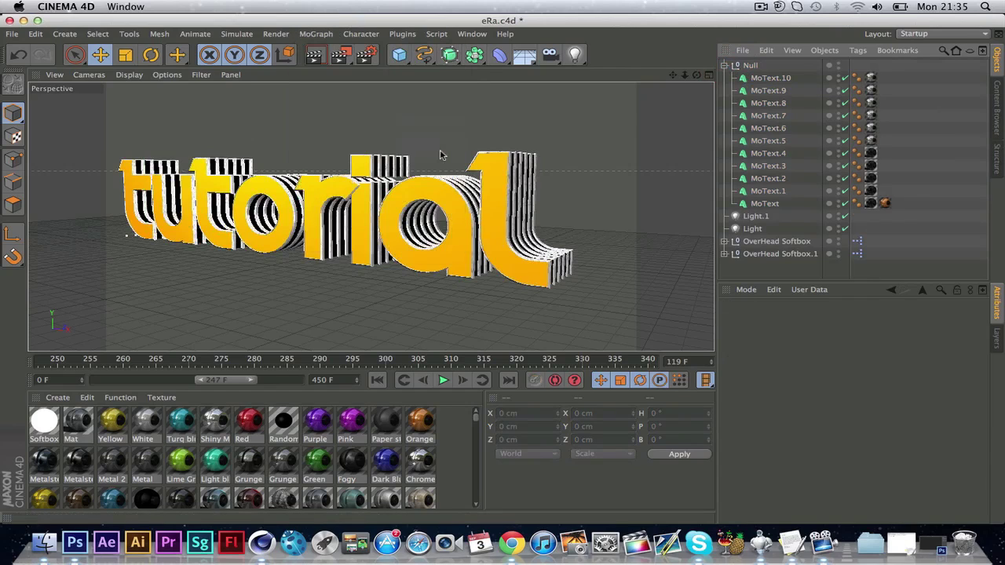
drag(760, 69, 760, 80)
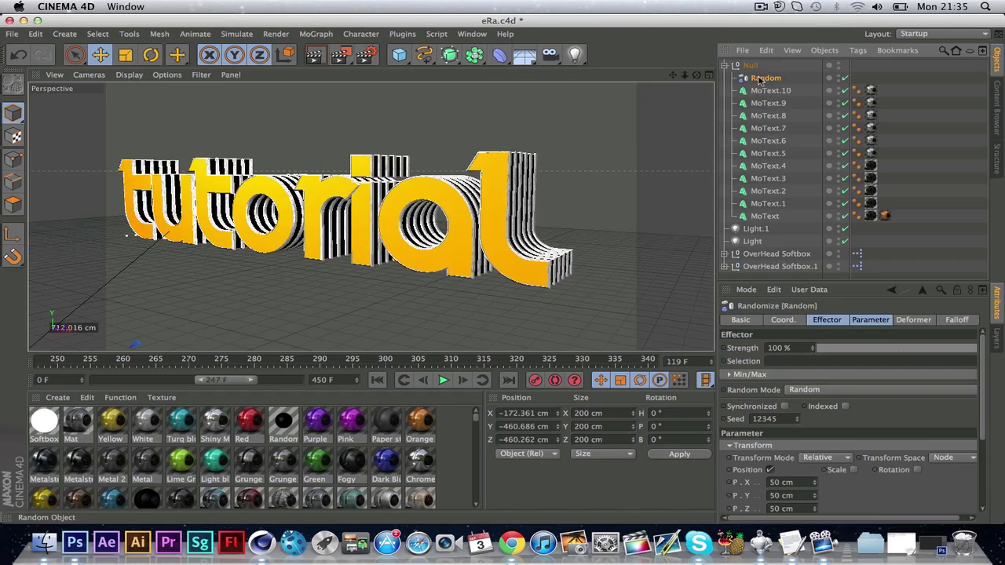
Set the Random effector's position variation to 40 cm in X, 40 cm in Y and 26 cm in Z.
click(826, 320)
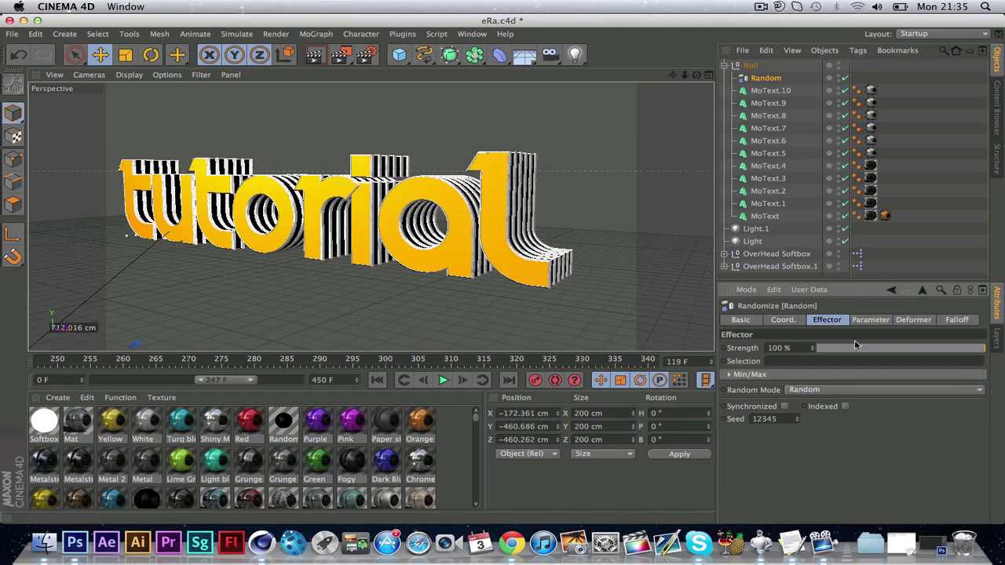
click(862, 318)
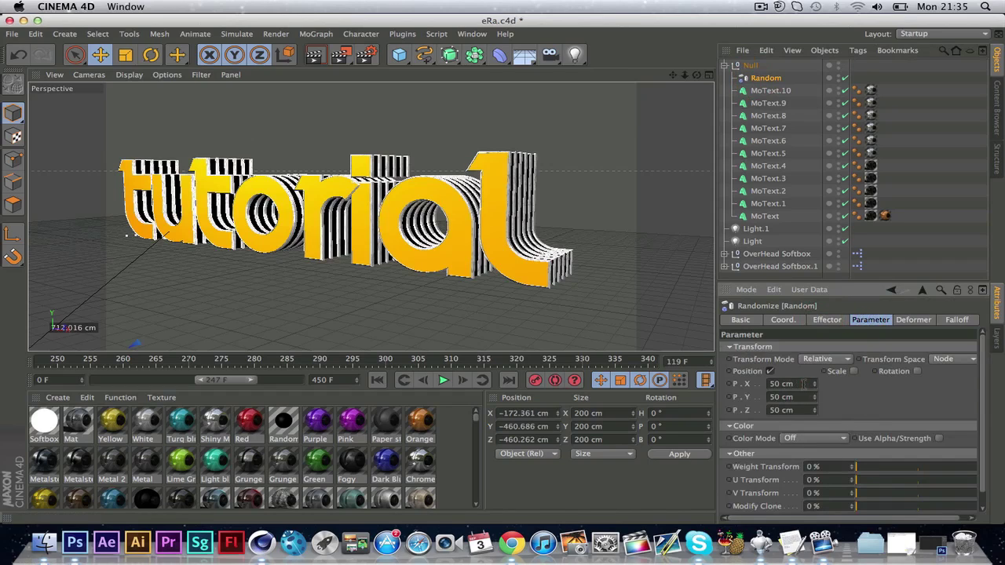
click(804, 384)
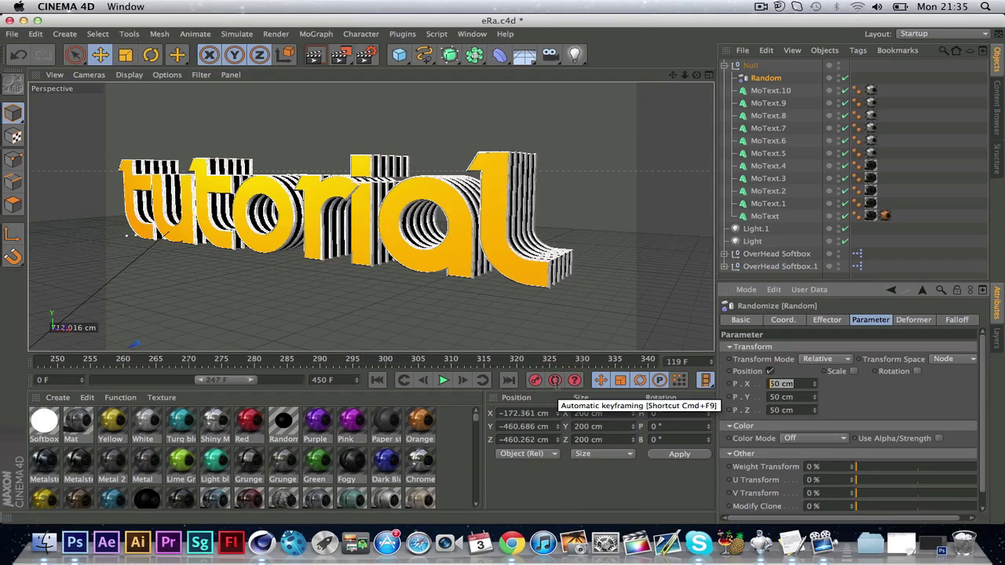
text(40)
key(Tab)
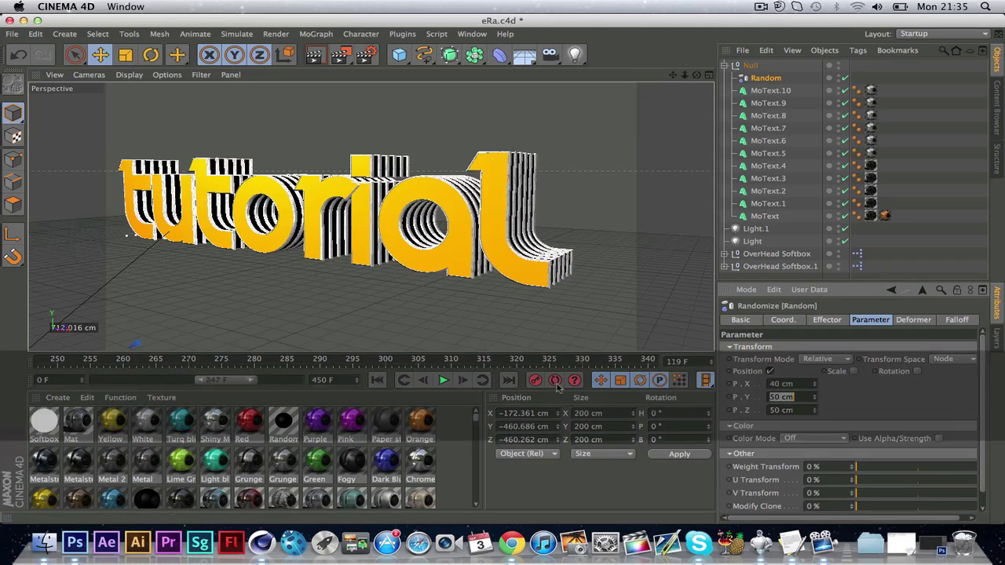
text(40)
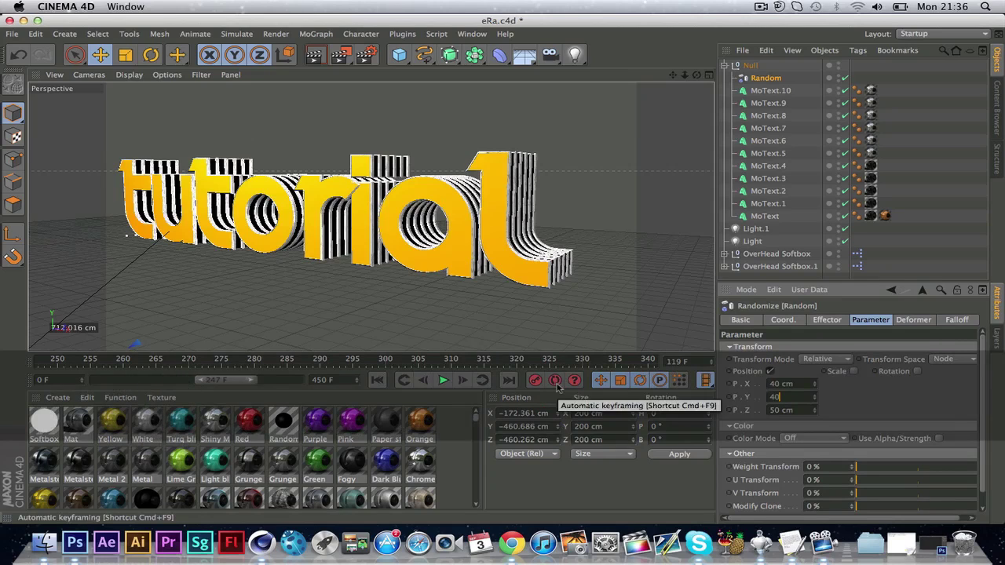
key(Tab)
text(40)
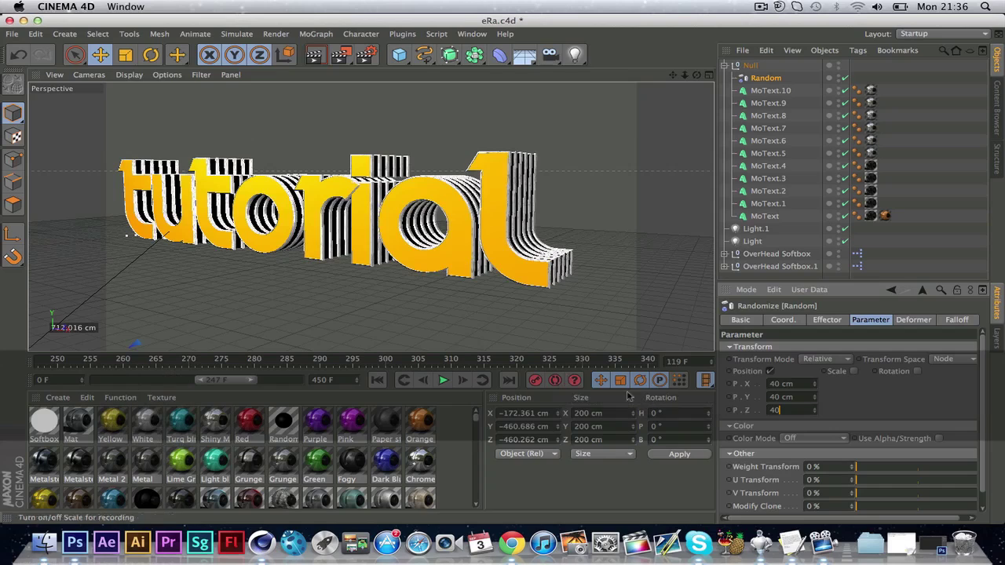
key(Return)
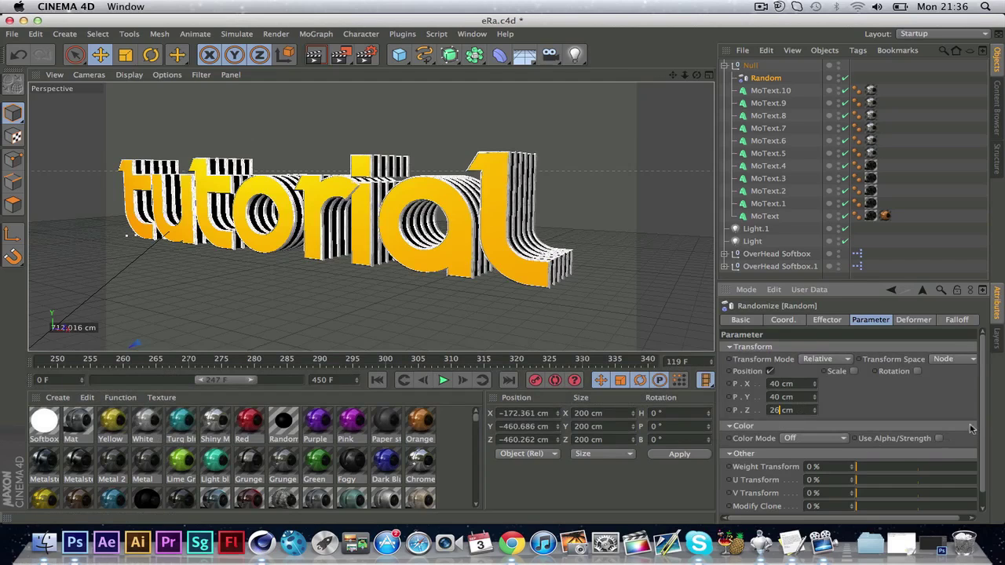
Set the Random effector's seed to 0.
scroll(979, 483, down, 1)
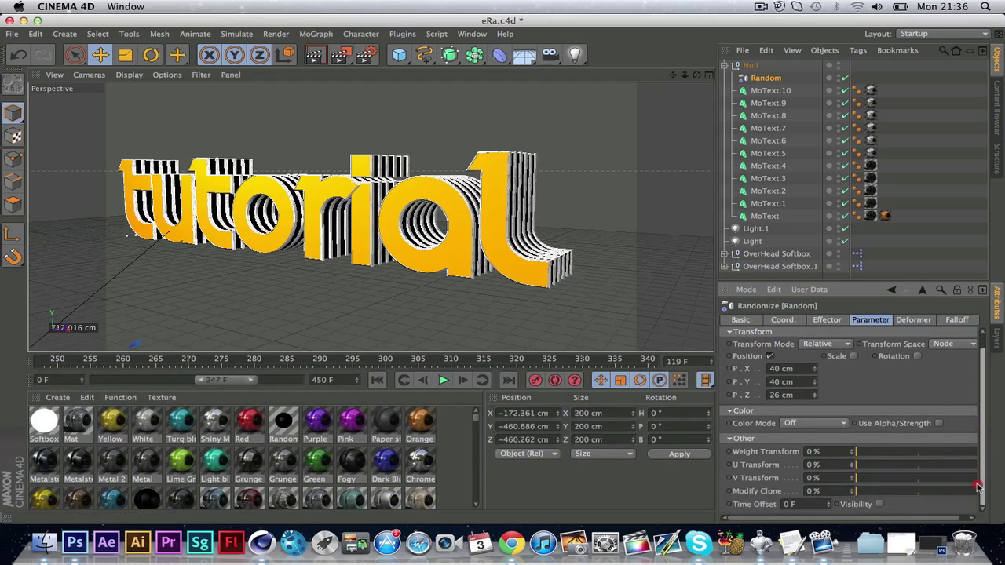
scroll(978, 487, up, 1)
click(914, 321)
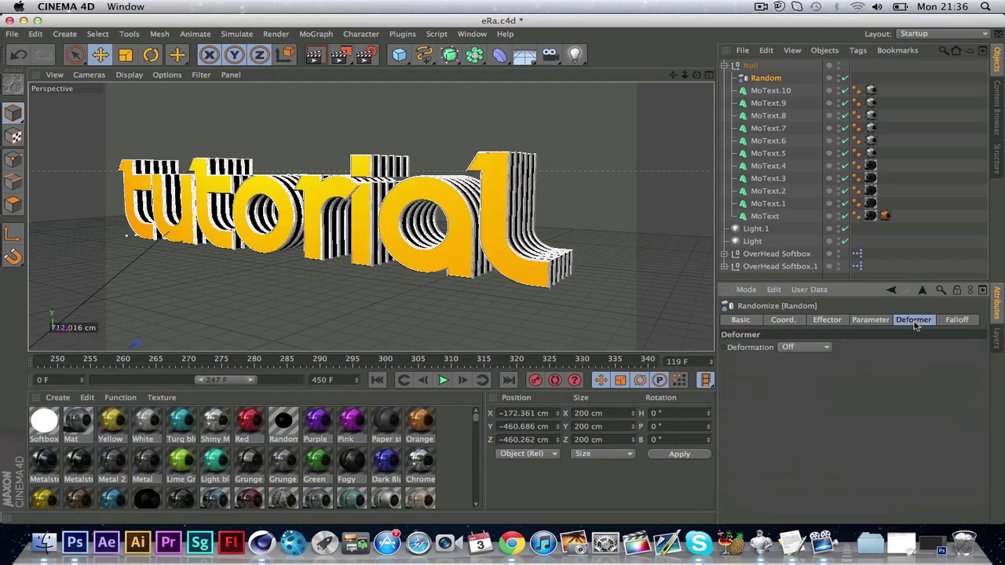
click(872, 320)
click(832, 320)
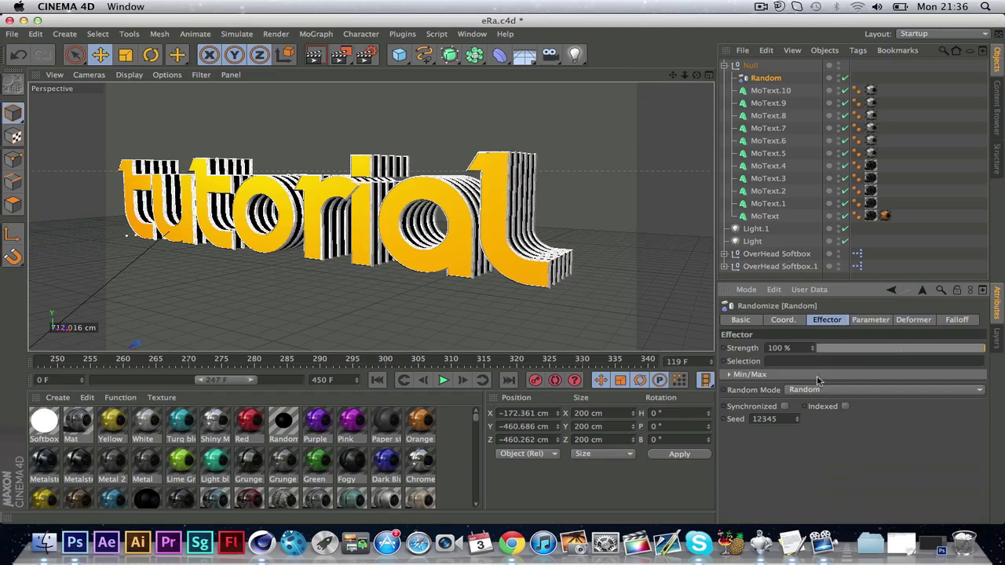
click(786, 420)
text(0)
key(Return)
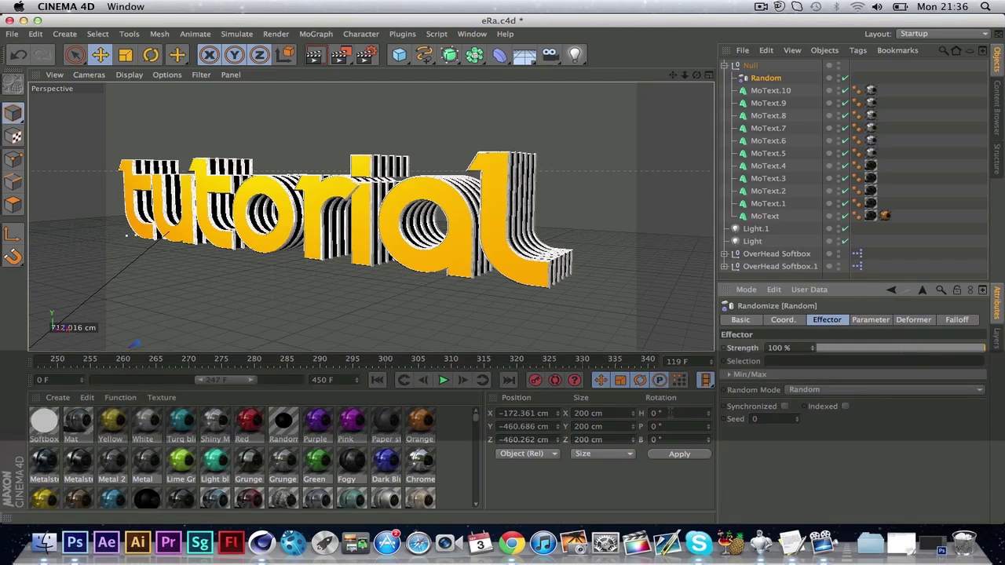
Set the Random effector's deformation mode to Point.
click(911, 320)
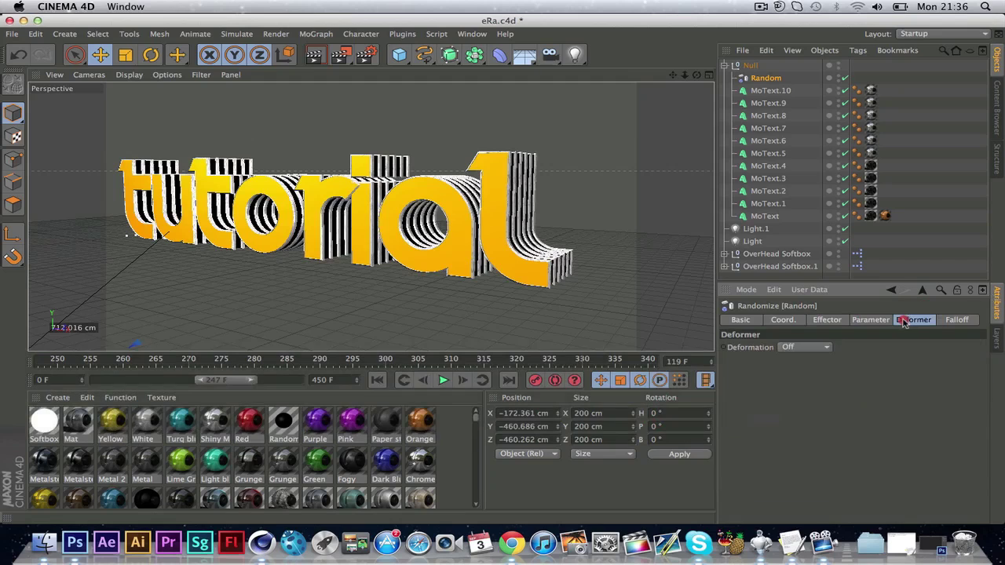
click(805, 348)
click(800, 385)
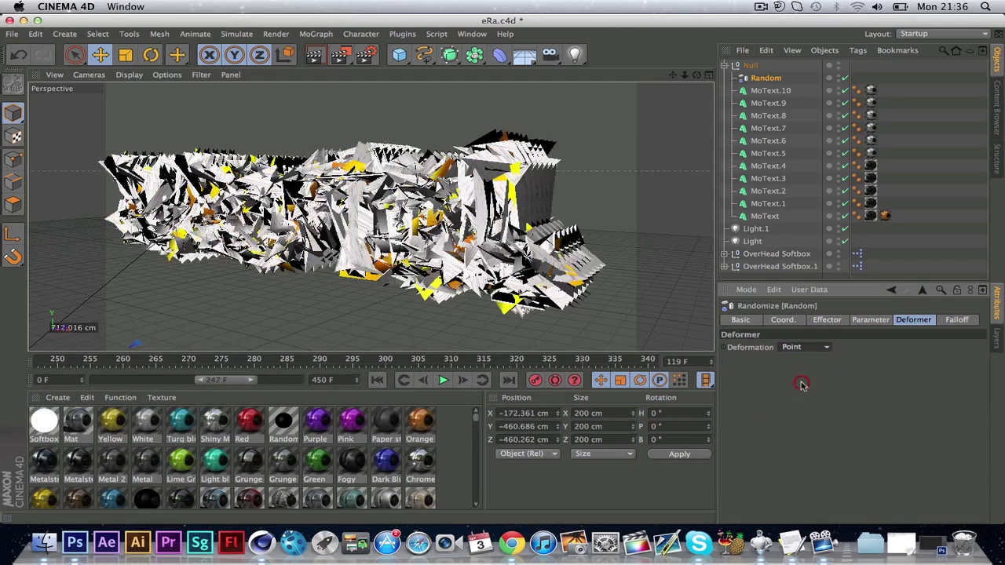
Render a preview of the deformed text in the viewport, accepting the missing textures, and stop it partway.
click(818, 321)
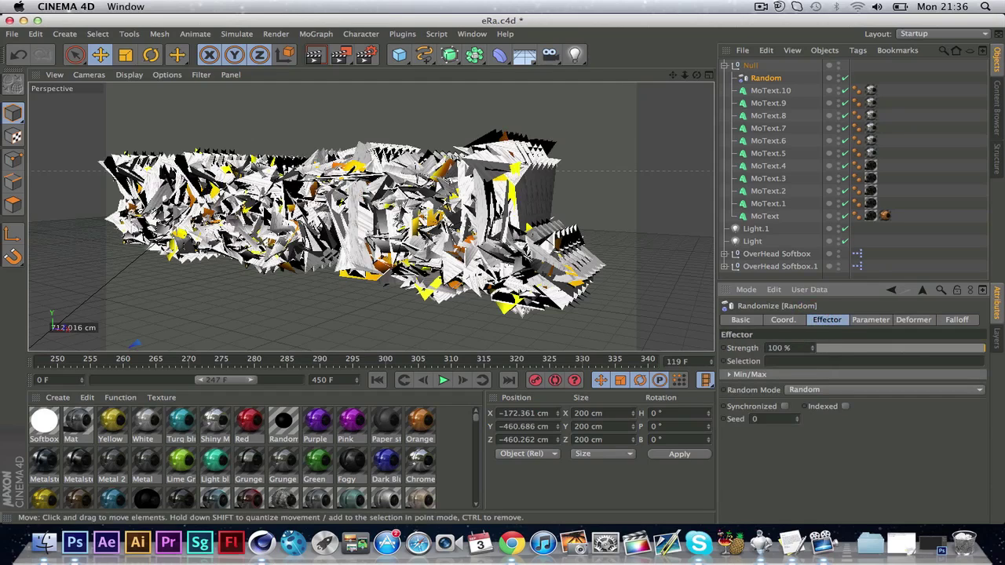
click(317, 56)
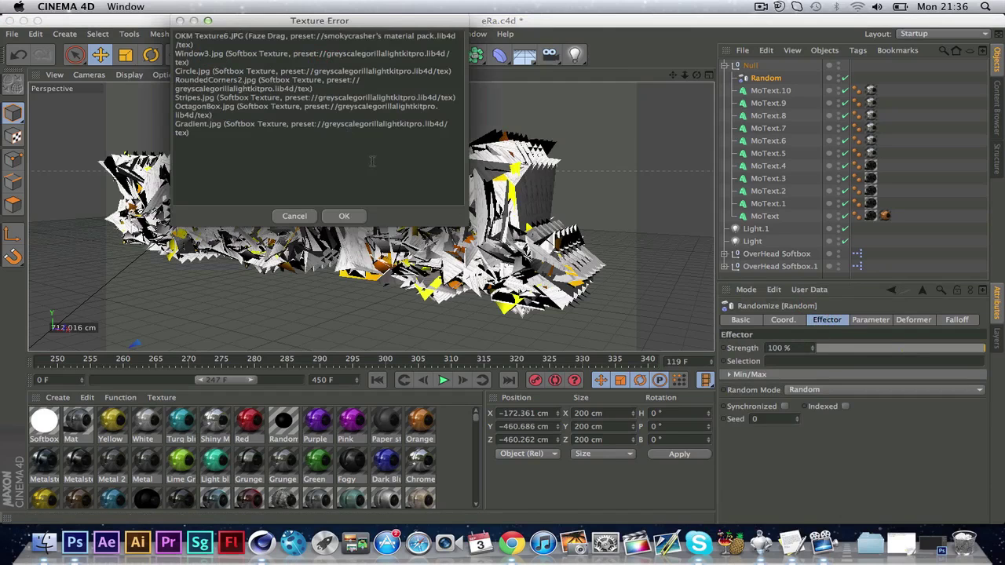
click(343, 216)
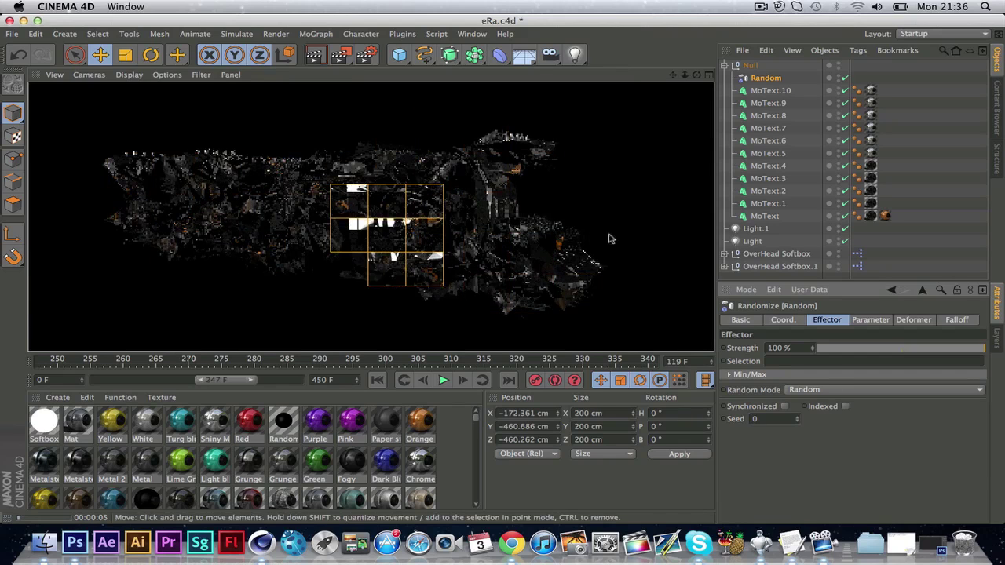
click(956, 215)
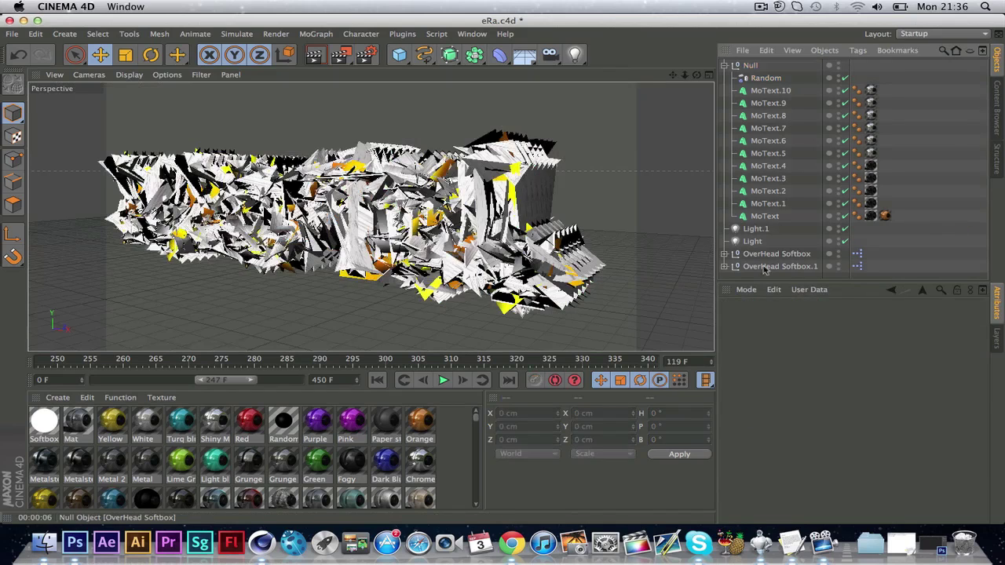
Reduce the Random effector's strength to 7%.
click(766, 77)
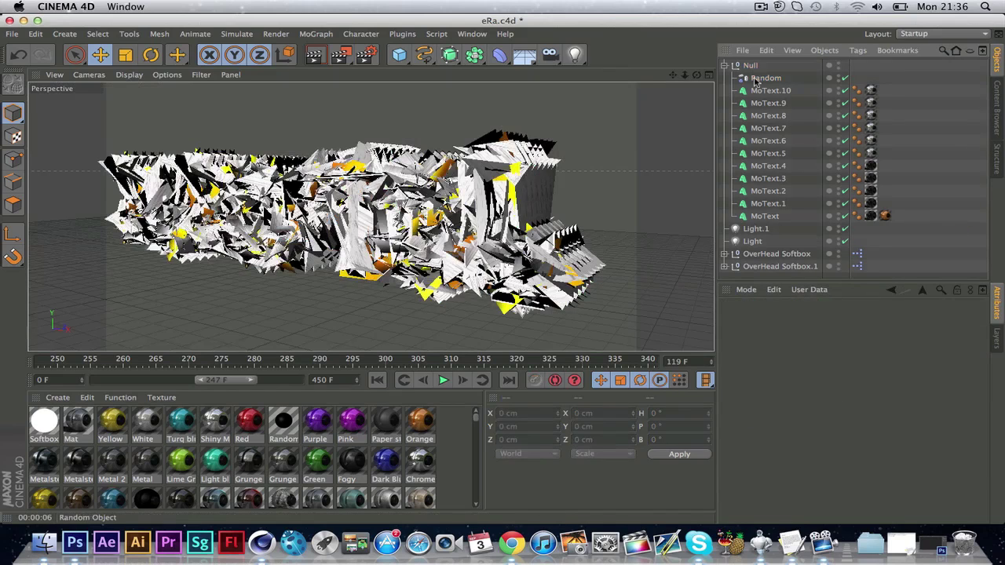
click(843, 357)
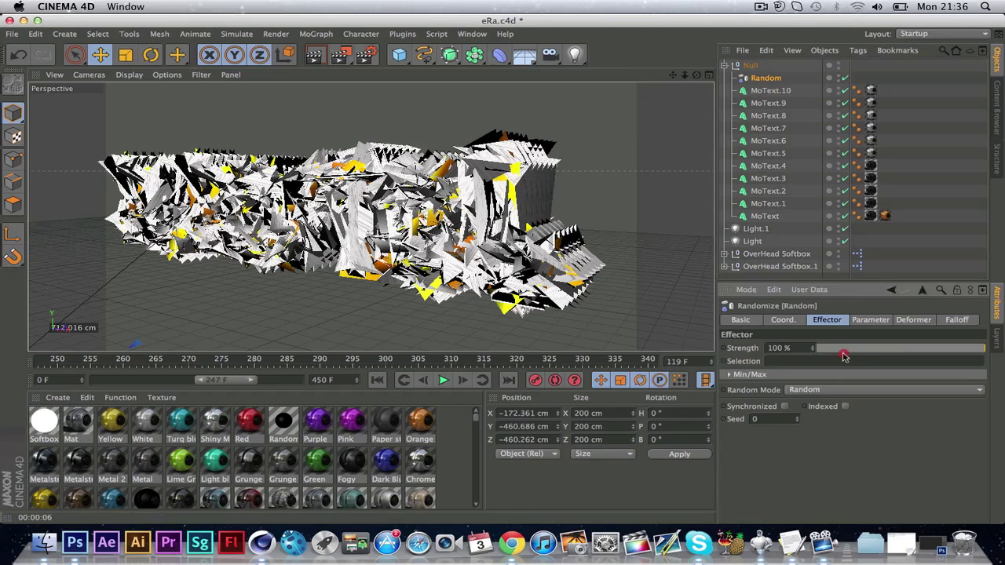
mouse_move(843, 357)
mouse_down()
mouse_move(862, 351)
mouse_move(831, 357)
mouse_up()
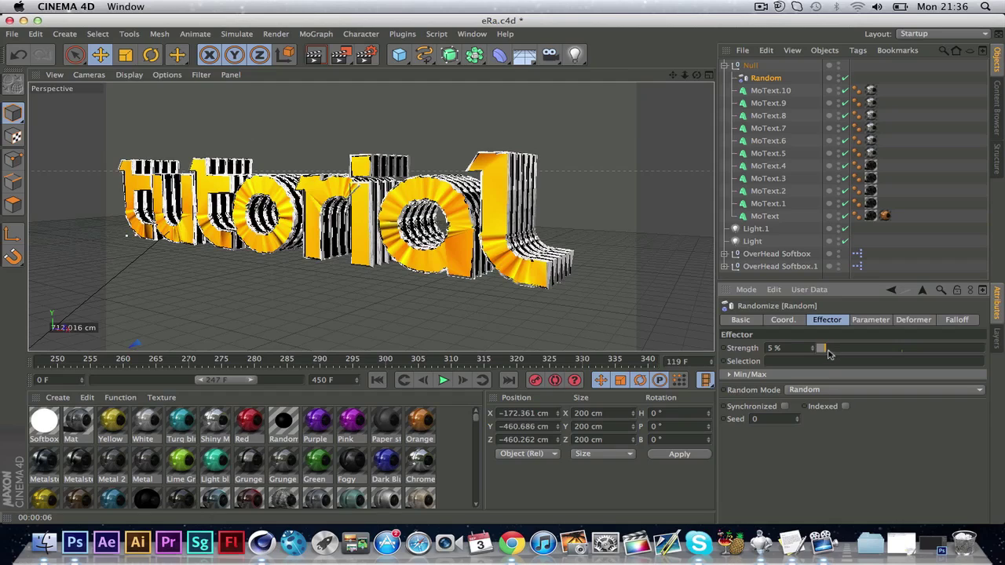
click(829, 355)
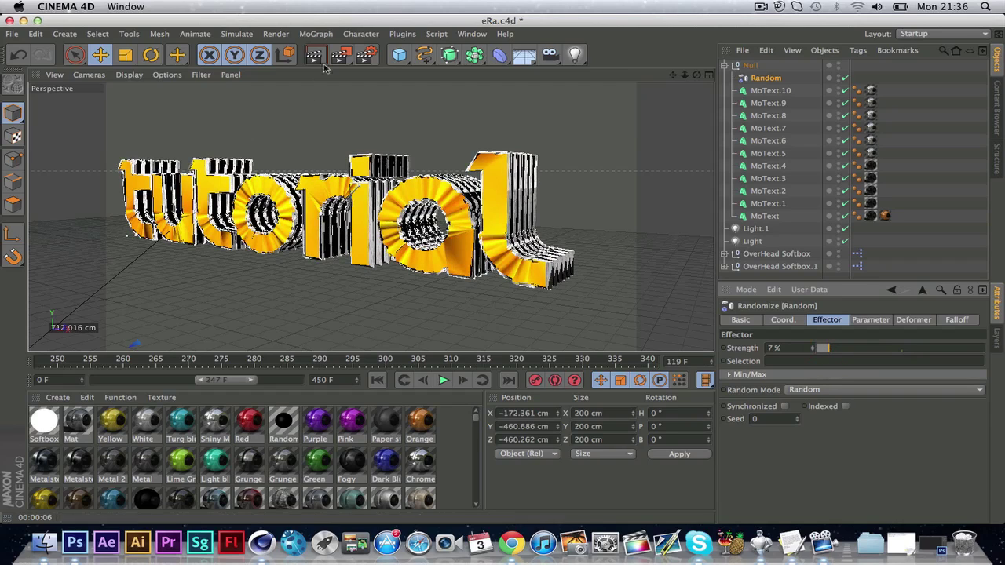
Render the text to the Picture Viewer, overwriting magnet0119.png and accepting the missing textures.
click(350, 54)
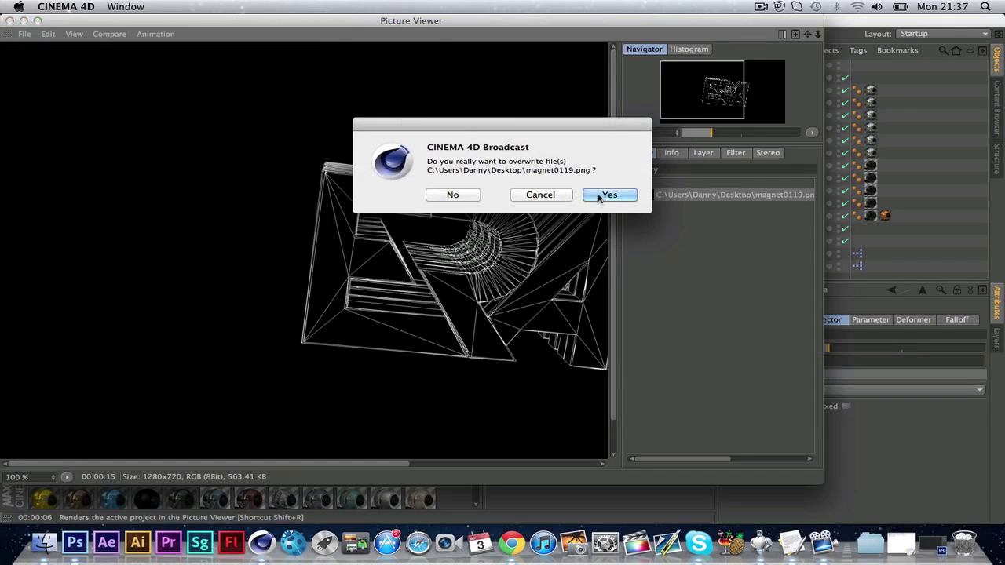
click(590, 195)
click(619, 291)
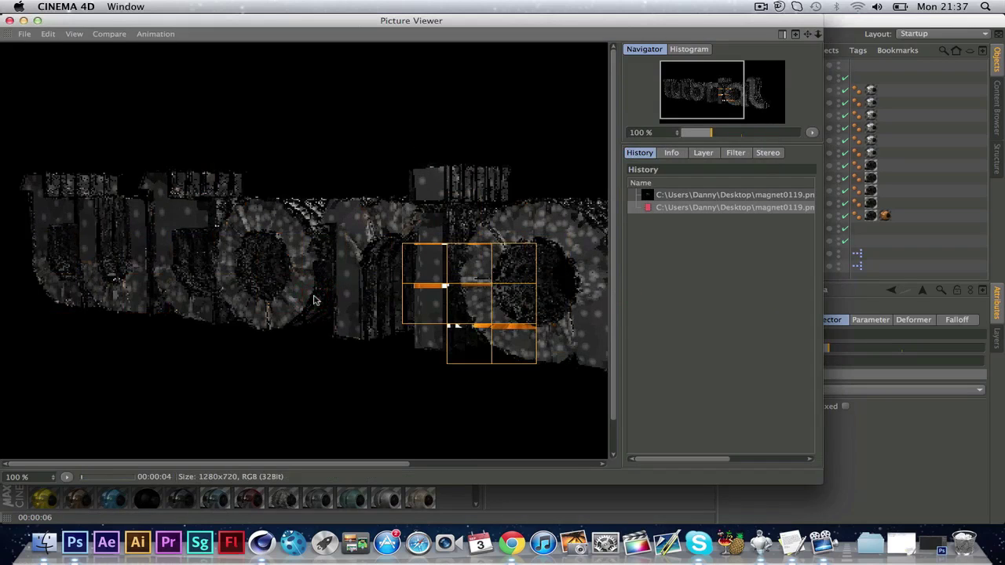
Fit the rendered image to the screen, and close the Picture Viewer without stopping the render.
click(66, 477)
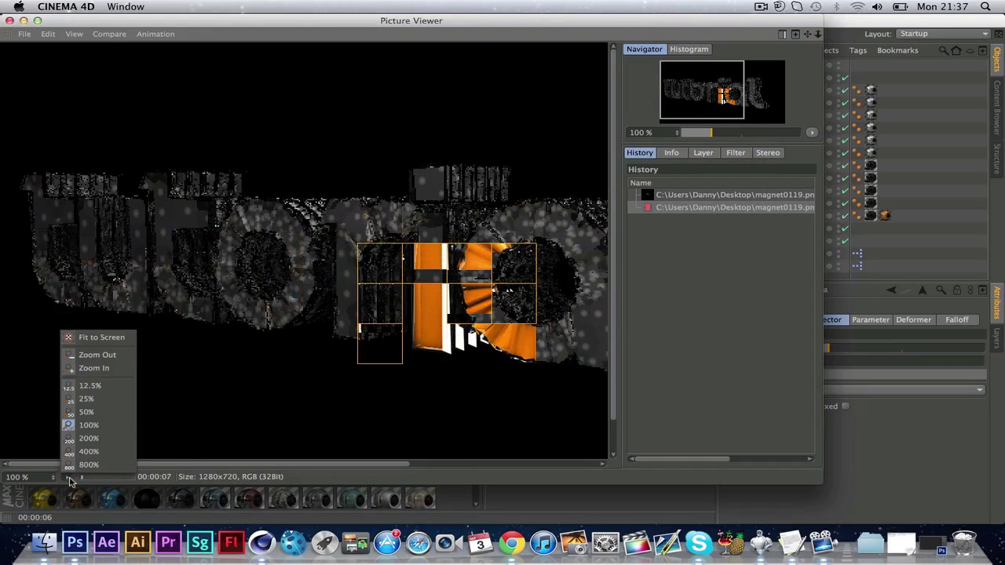
click(118, 344)
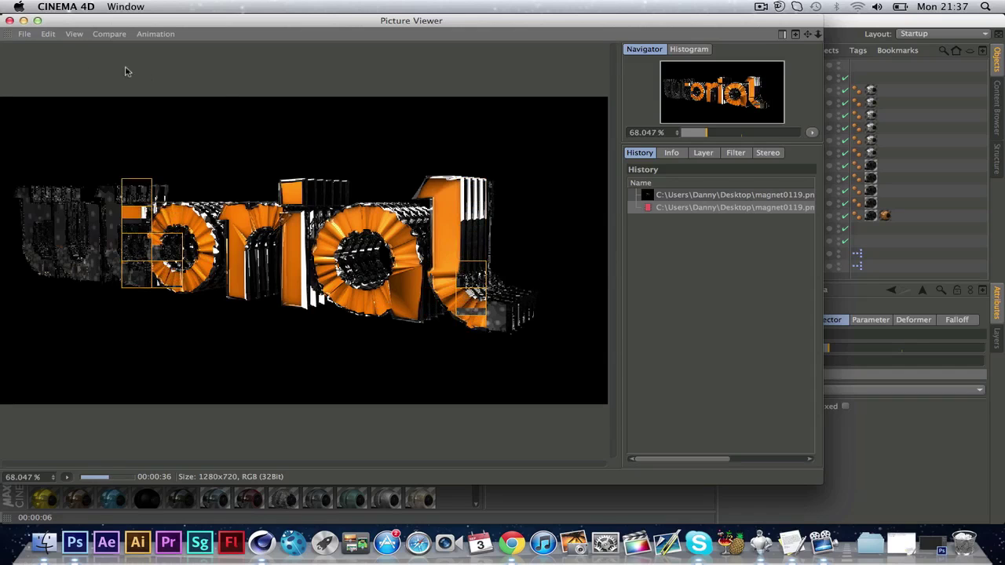
click(9, 20)
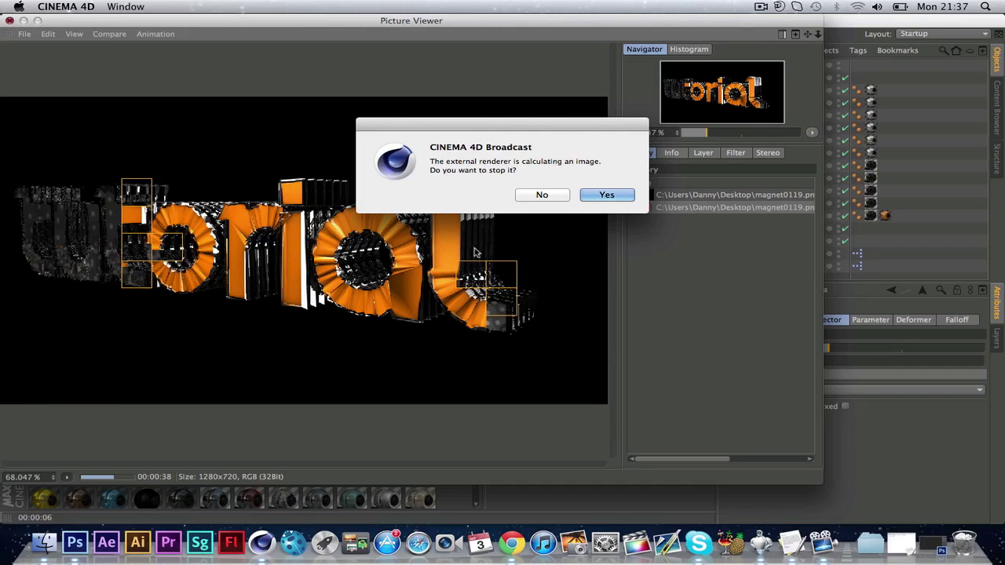
click(544, 195)
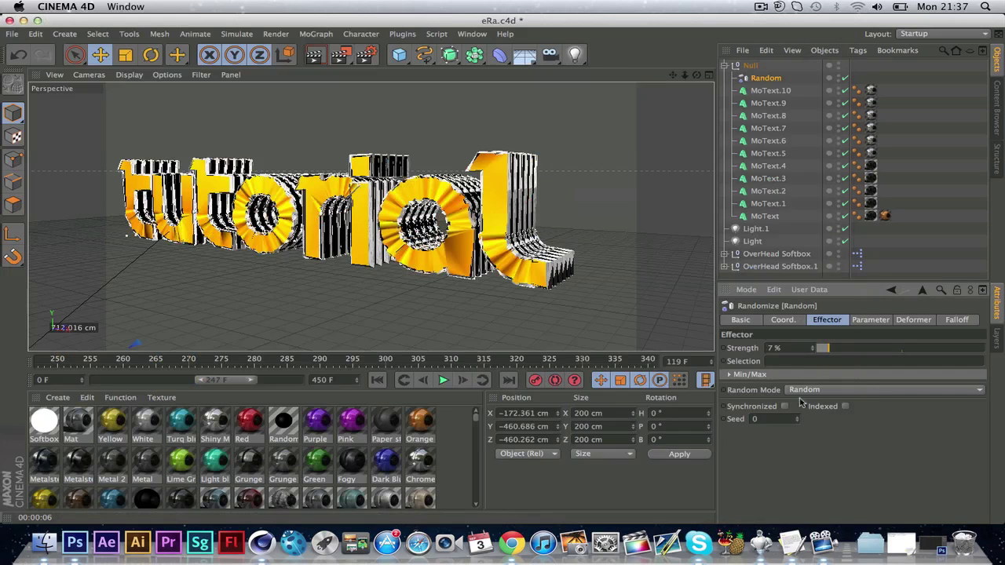
Reduce the Random effector's strength to 4%.
drag(827, 352, 825, 352)
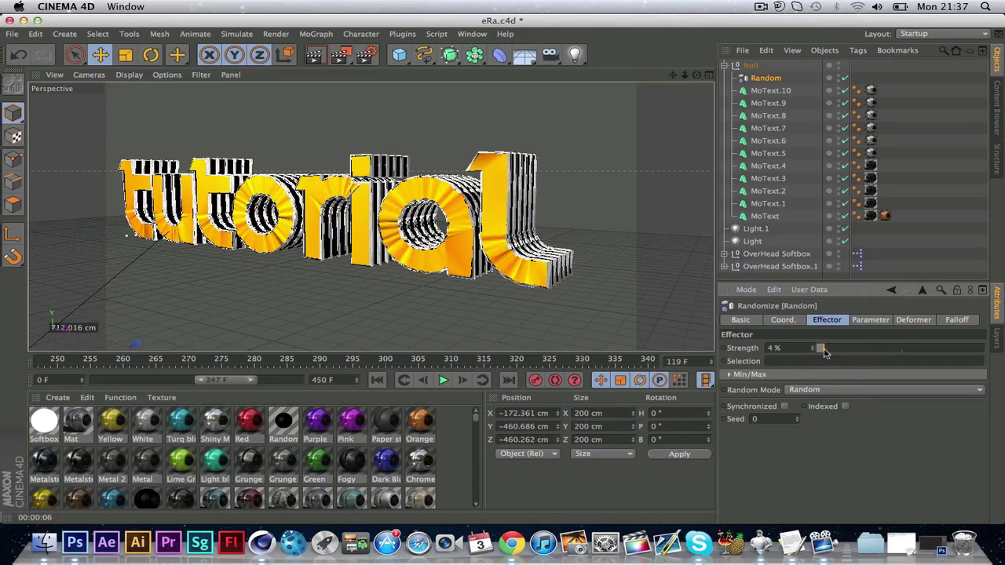
click(368, 62)
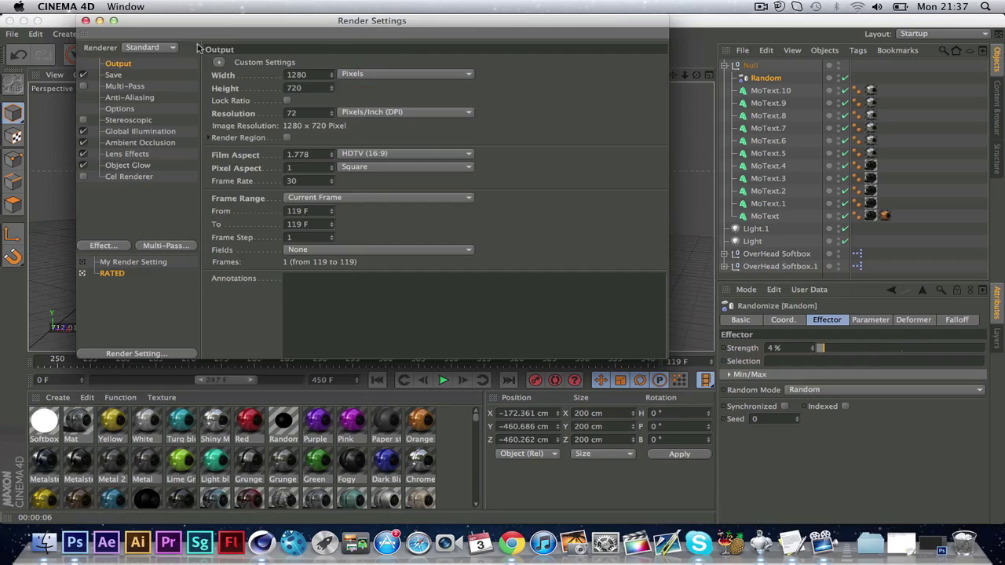
click(84, 20)
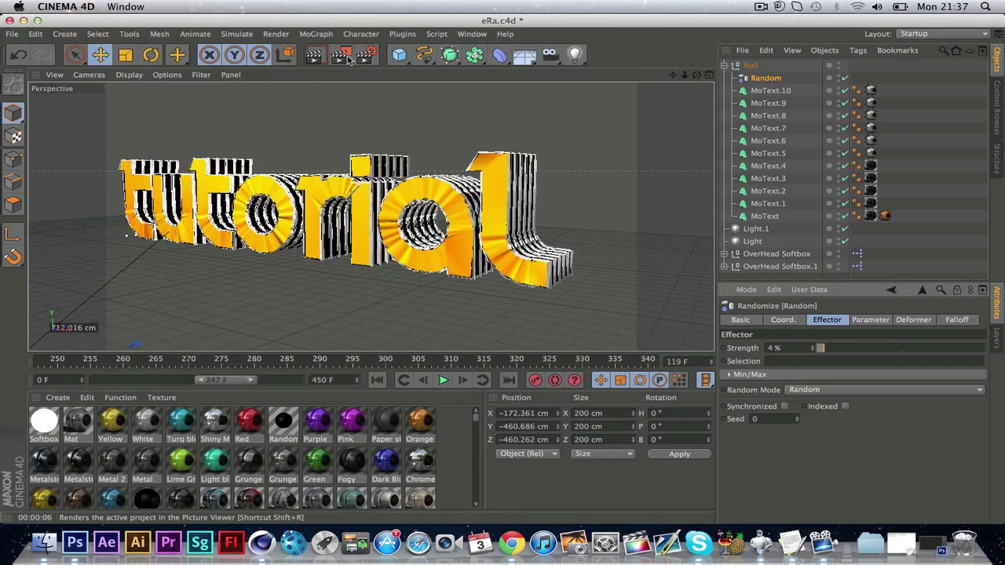
Render the less deformed text again to the Picture Viewer, overwriting magnet0119.png and accepting the missing textures.
click(349, 61)
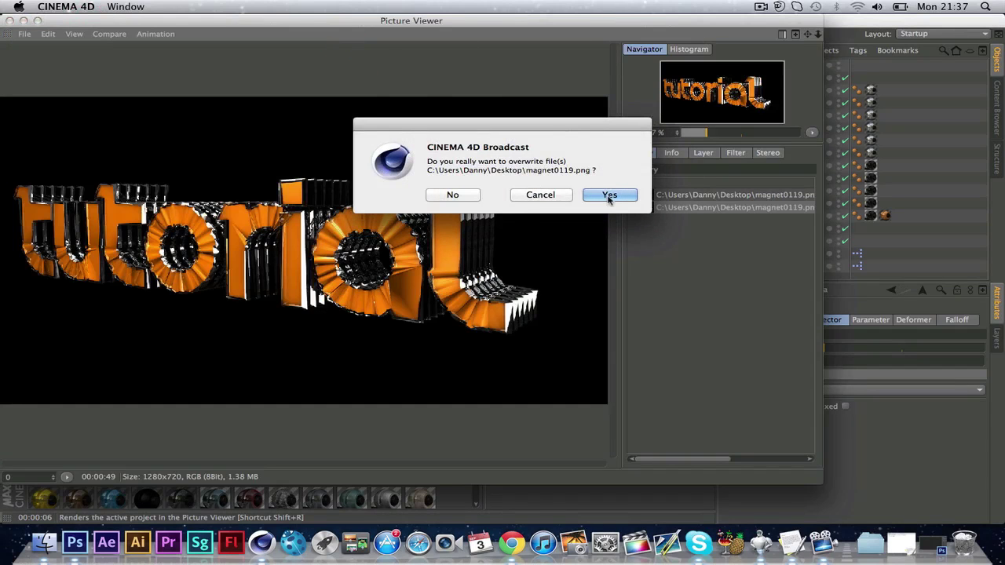
click(610, 197)
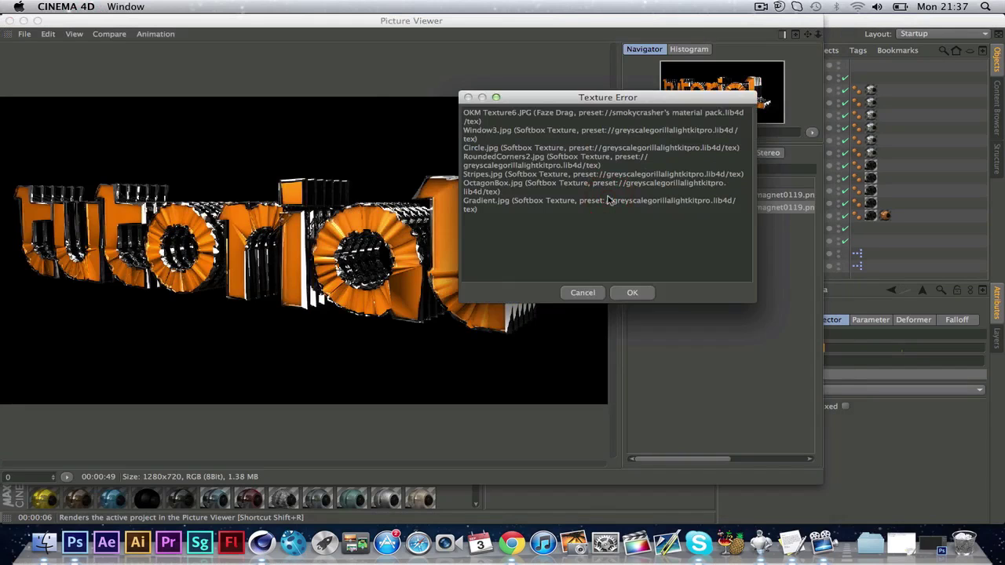
click(636, 296)
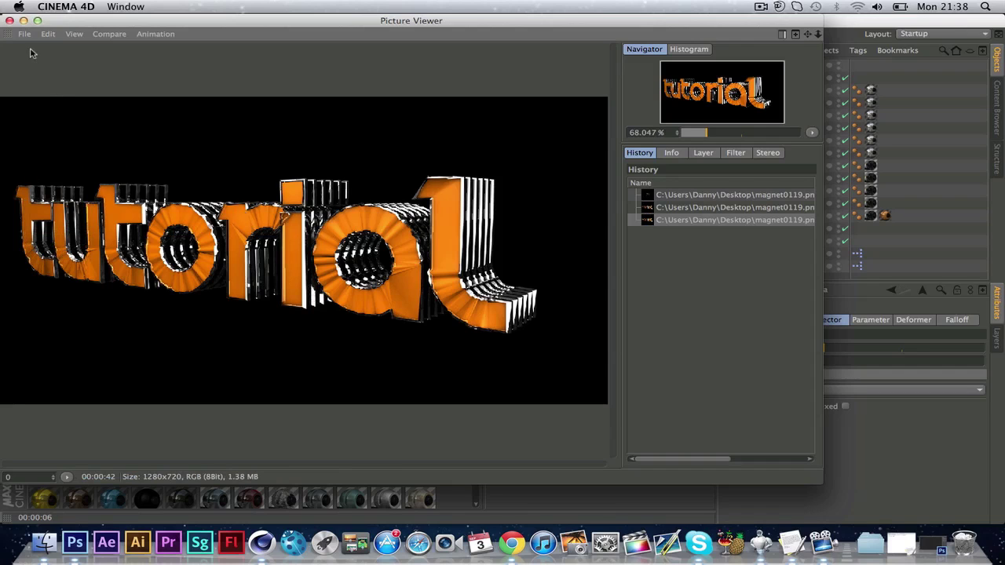
drag(54, 27, 91, 32)
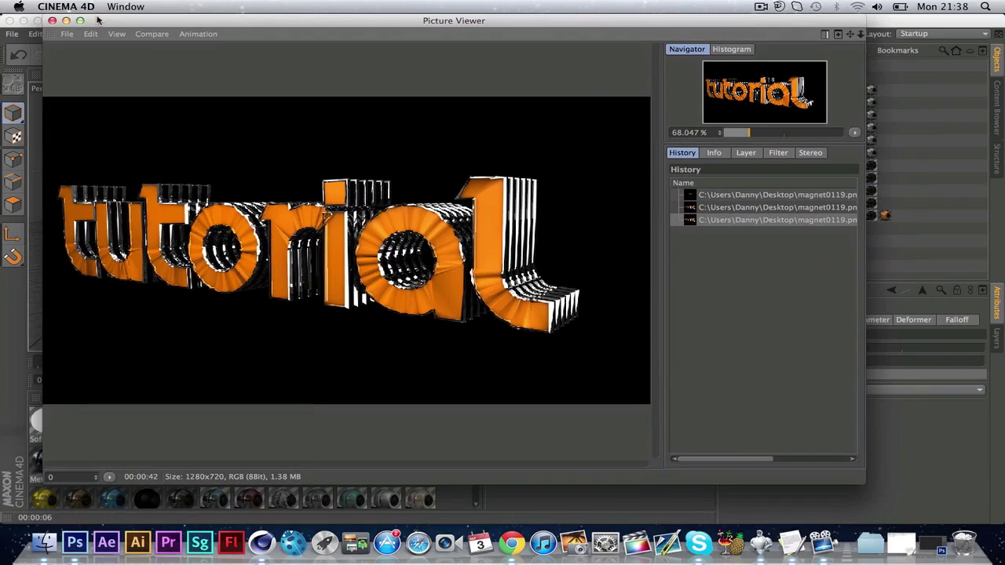